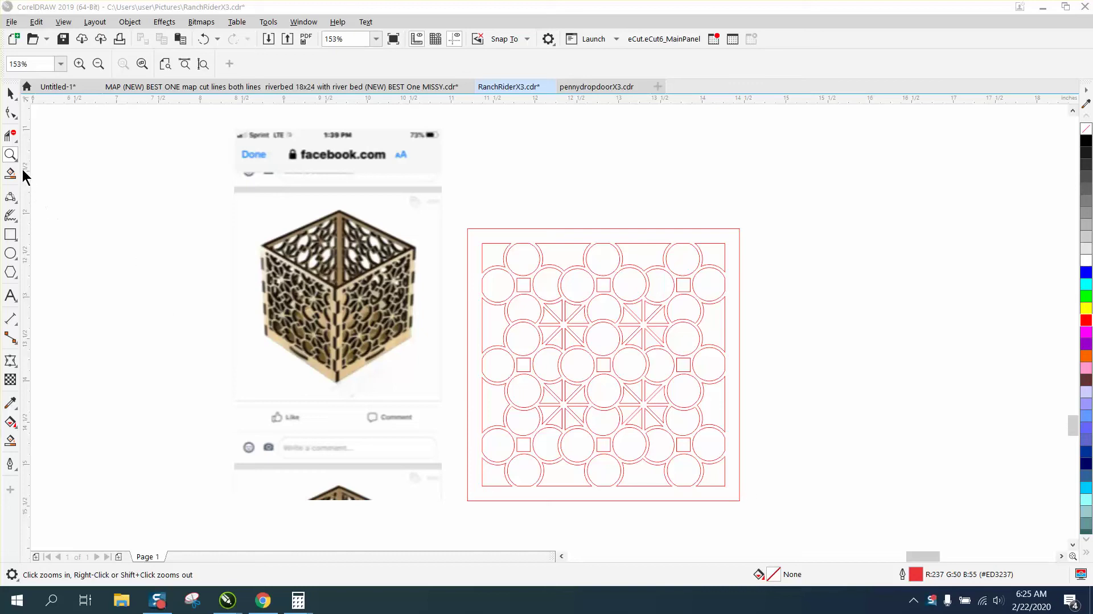
Step: Zoom in on the cube reference photo's cutout pattern, then back out to see photo and pattern
{"action": "left_click_drag", "start_coordinate": [236, 214], "coordinate": [454, 371]}
{"action": "right_click", "coordinate": [433, 364]}
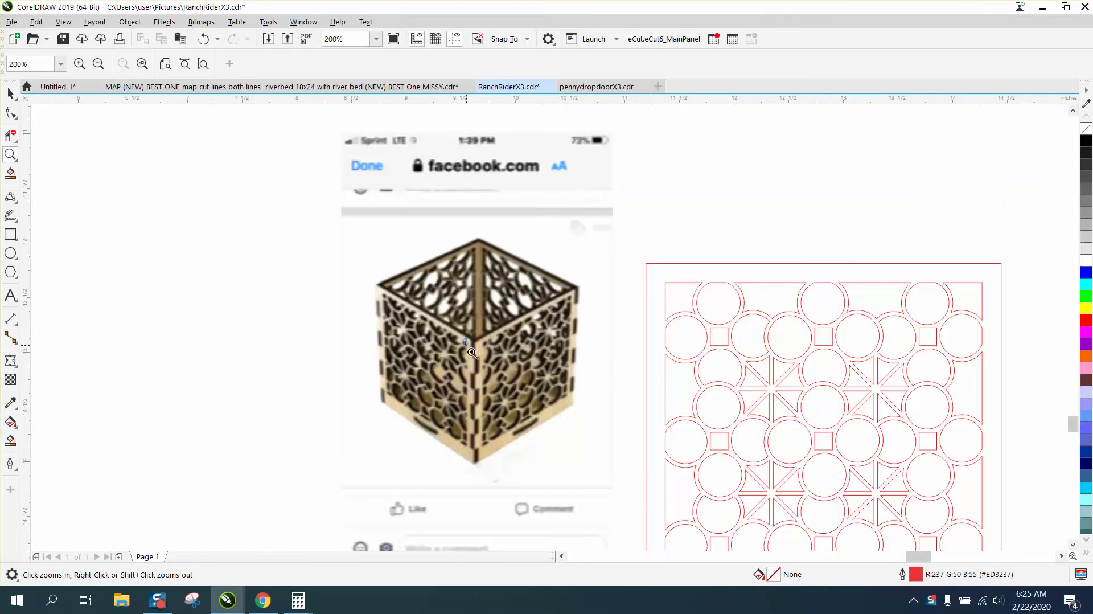
{"action": "left_click", "coordinate": [481, 386]}
{"action": "right_click", "coordinate": [403, 359]}
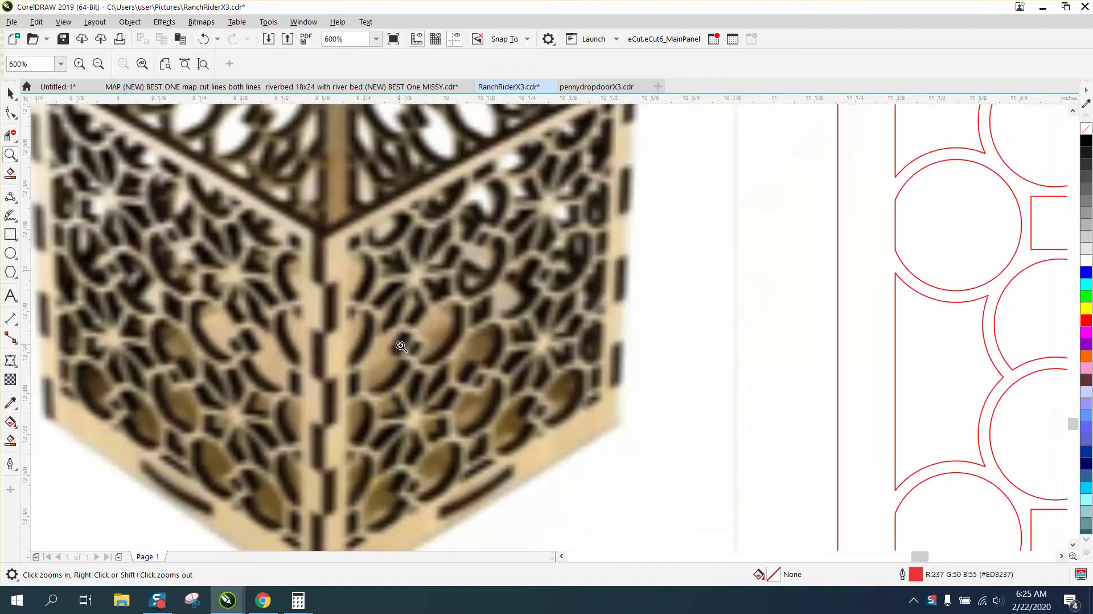
{"action": "right_click", "coordinate": [401, 345]}
{"action": "right_click", "coordinate": [402, 337]}
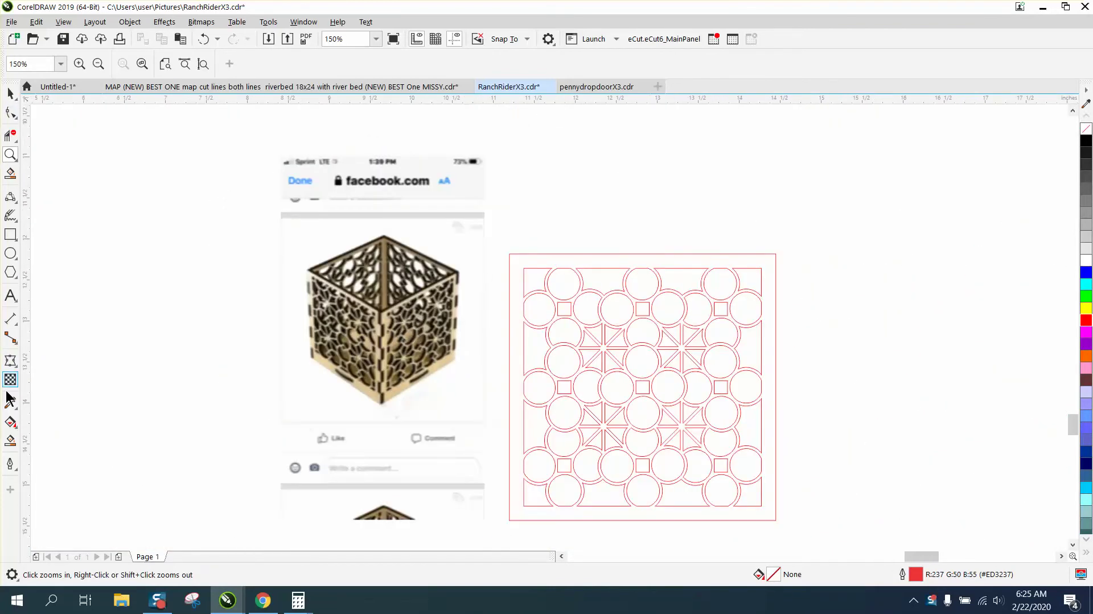
Step: Test a black fill on the enclosed pattern area, undo it, and select the red pattern curve
{"action": "left_click", "coordinate": [11, 440]}
{"action": "left_click", "coordinate": [514, 287]}
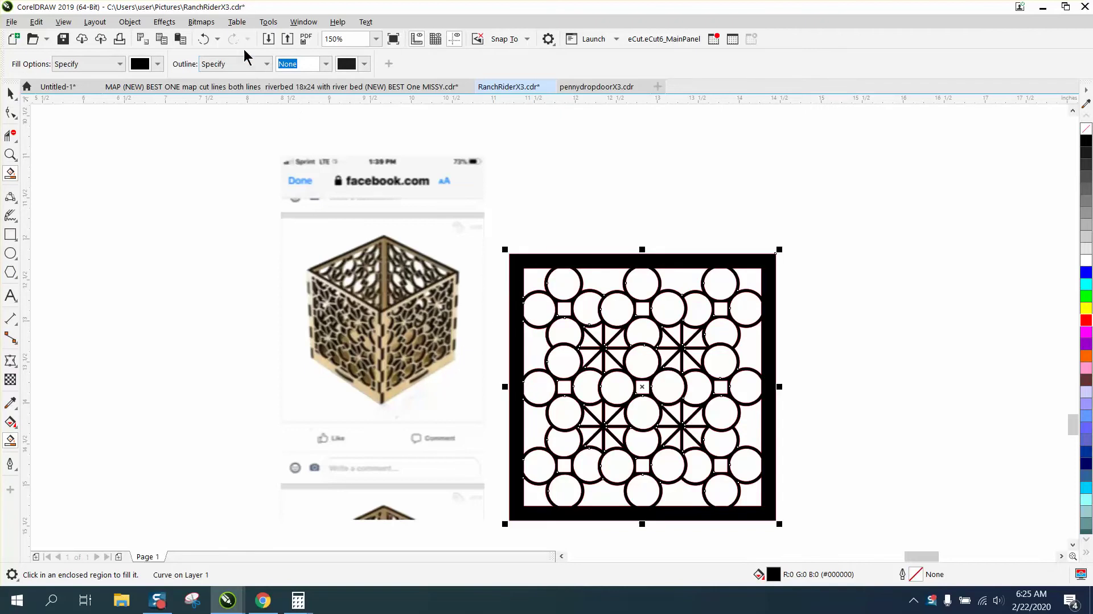
{"action": "left_click", "coordinate": [203, 38]}
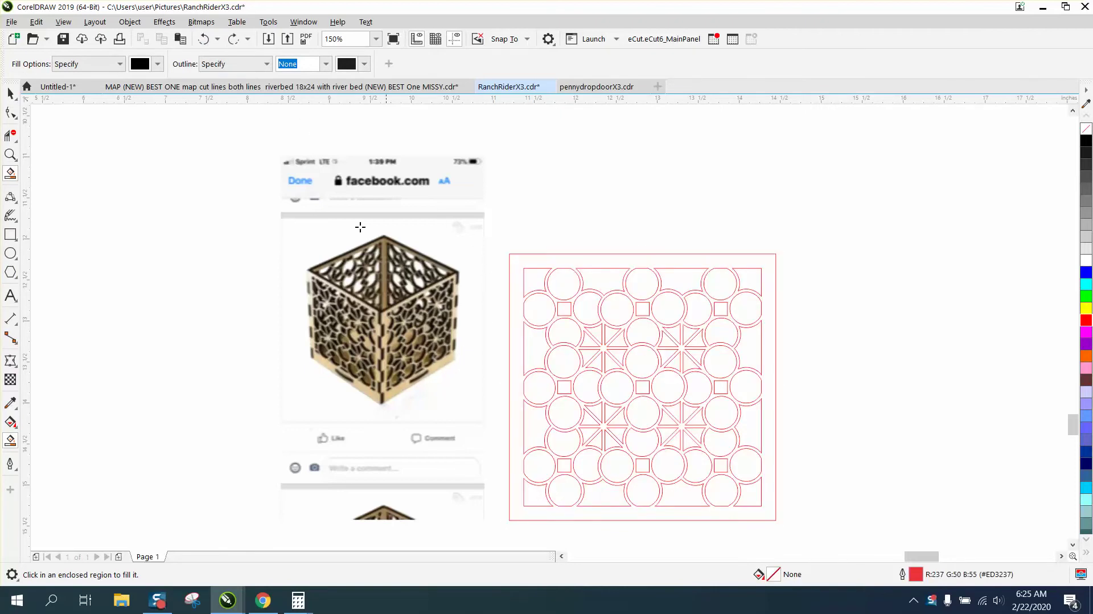
{"action": "left_click", "coordinate": [10, 93]}
{"action": "left_click", "coordinate": [547, 254]}
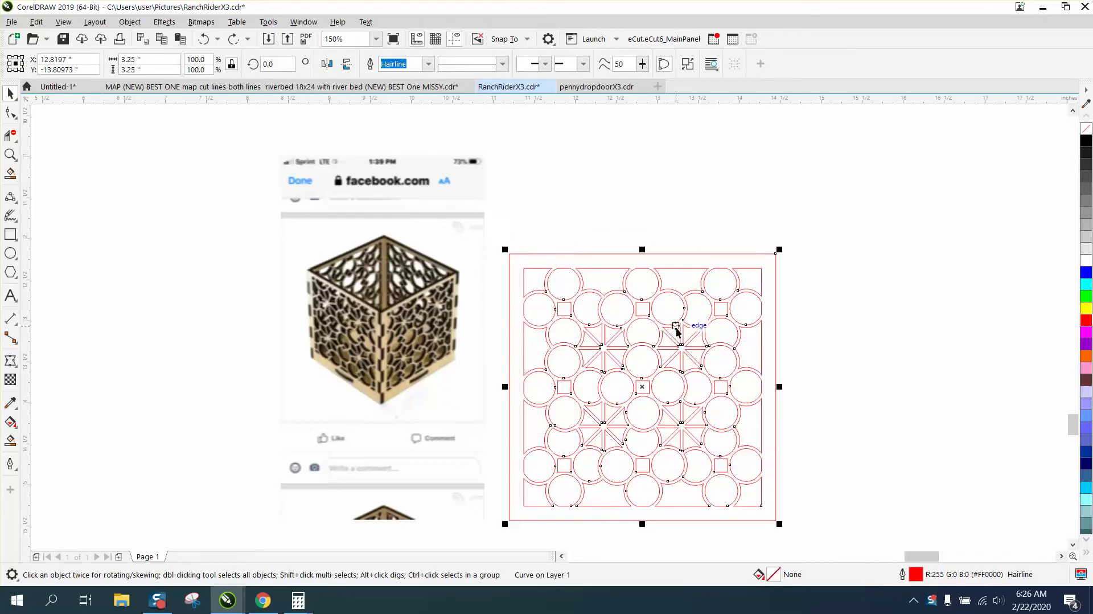
Step: Draw a 0.35-inch circle on the empty canvas right of the pattern
{"action": "scroll", "coordinate": [548, 307], "scroll_direction": "down", "scroll_amount": 2}
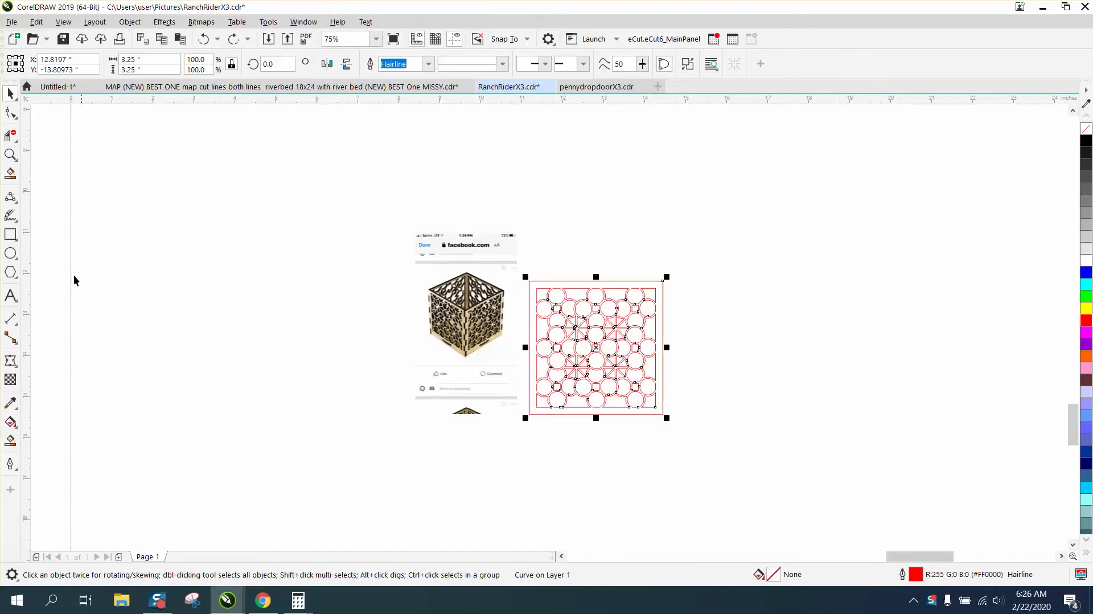
{"action": "left_click", "coordinate": [11, 254]}
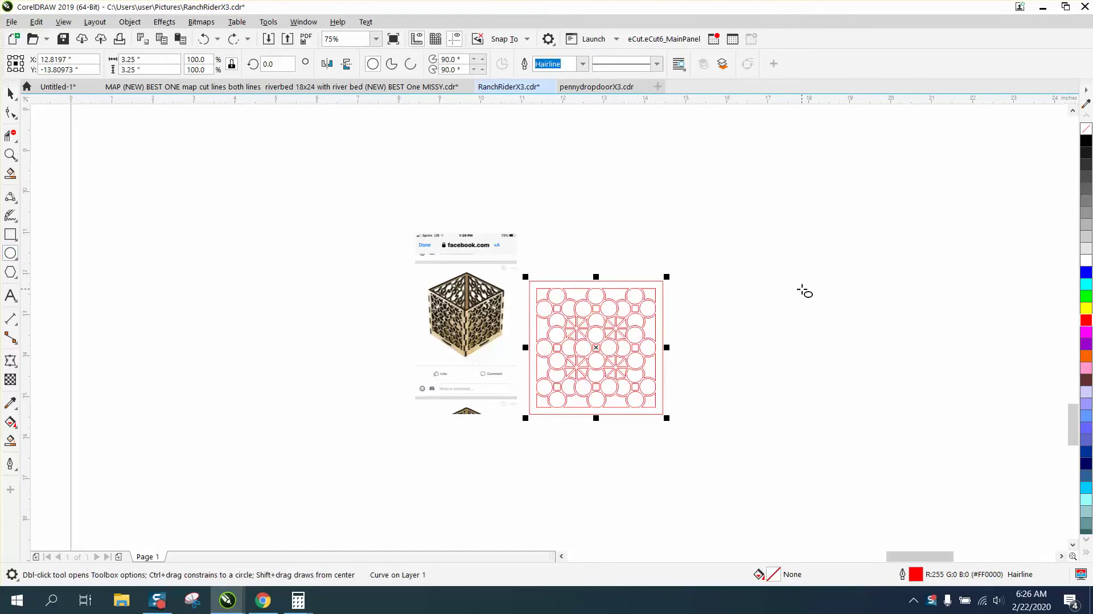
{"action": "left_click_drag", "start_coordinate": [801, 290], "coordinate": [784, 309]}
{"action": "left_click", "coordinate": [132, 62]}
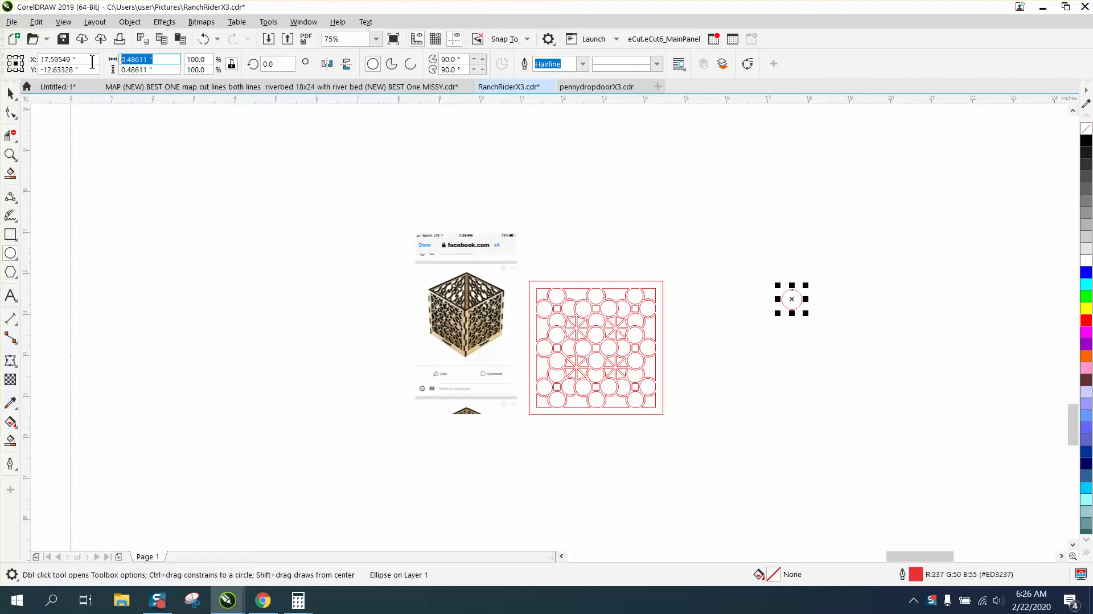
{"action": "type", "text": ".35"}
{"action": "key", "text": "Return"}
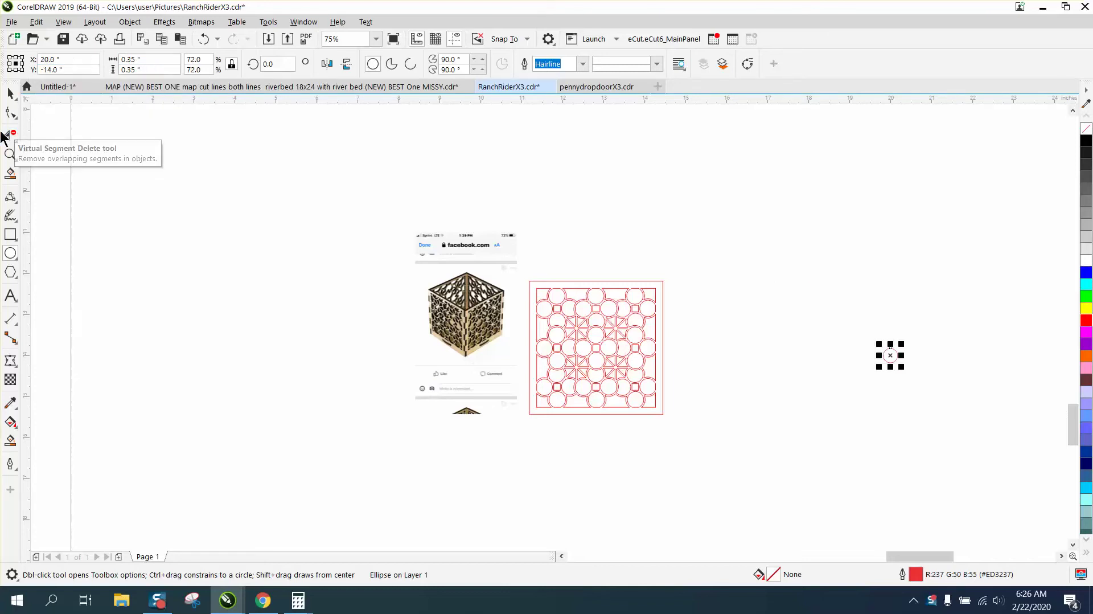
Step: Add a concentric 0.45-inch circle around it and group the two circles
{"action": "left_click", "coordinate": [10, 154]}
{"action": "left_click", "coordinate": [858, 372]}
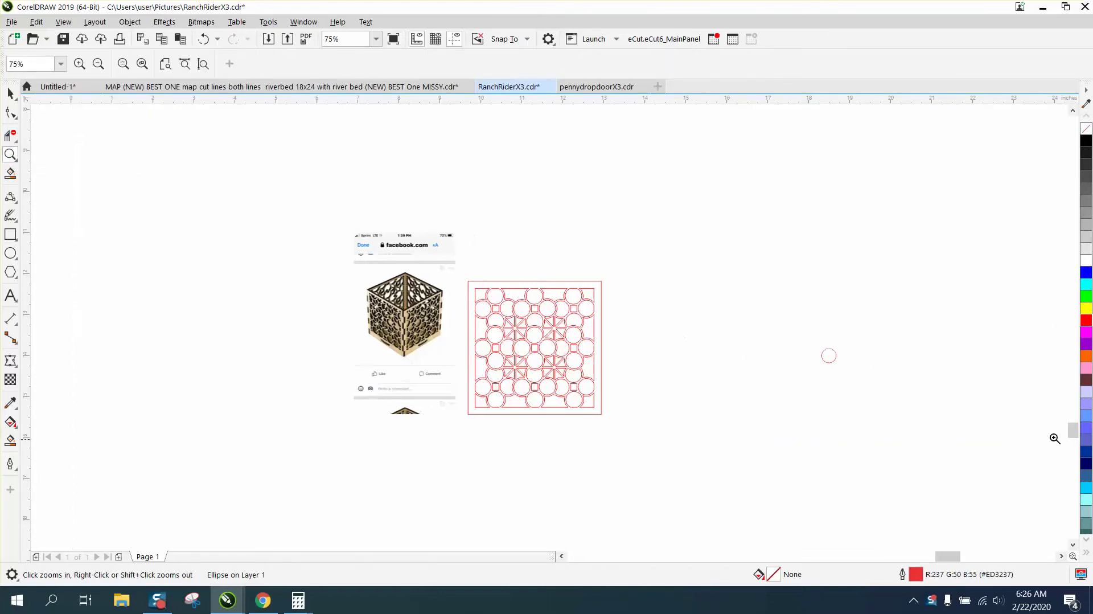
{"action": "left_click", "coordinate": [10, 93]}
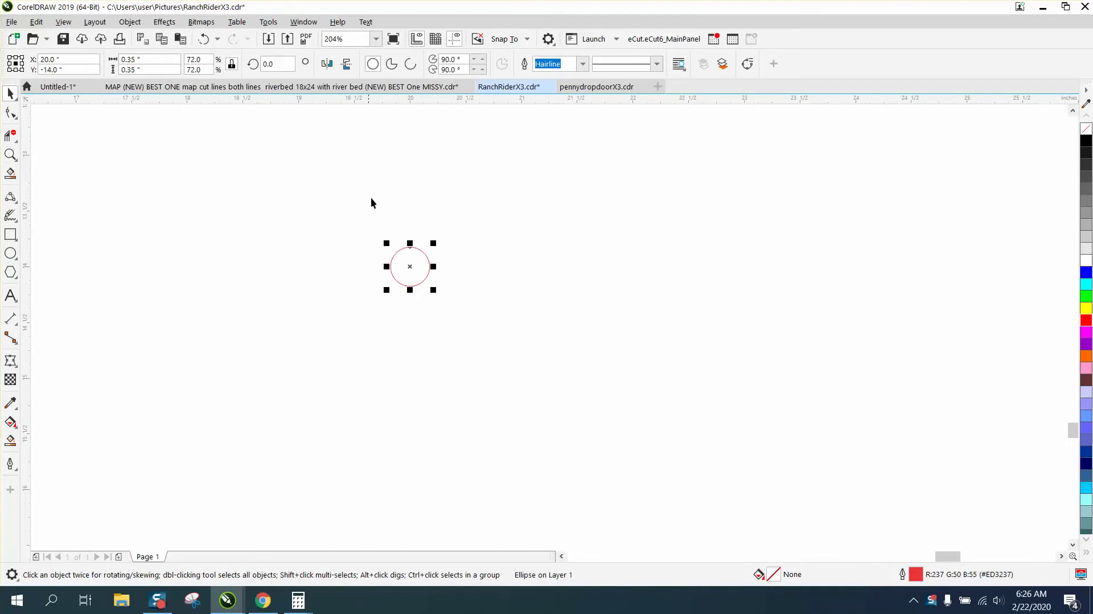
{"action": "left_click", "coordinate": [123, 59]}
{"action": "type", "text": "0.45"}
{"action": "key", "text": "Return"}
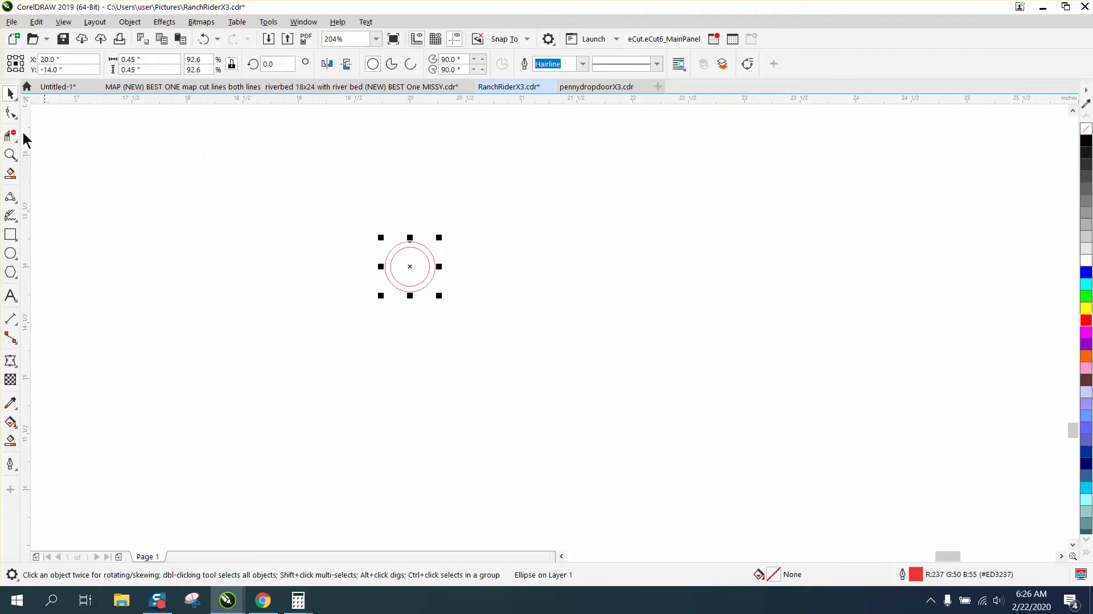
{"action": "left_click_drag", "start_coordinate": [338, 208], "coordinate": [492, 329]}
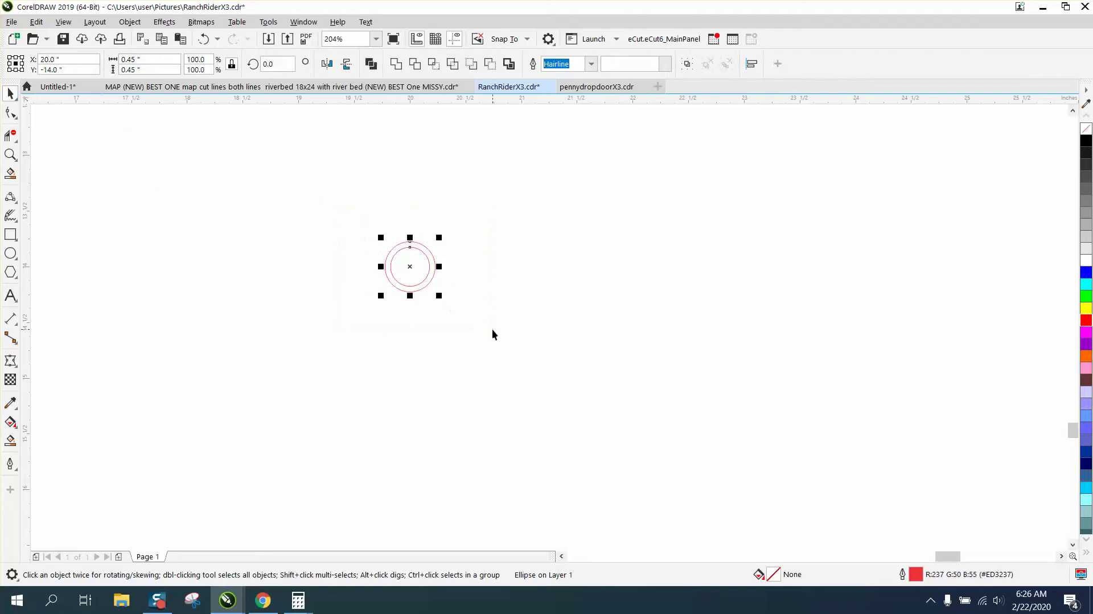
{"action": "key", "text": "ctrl+g"}
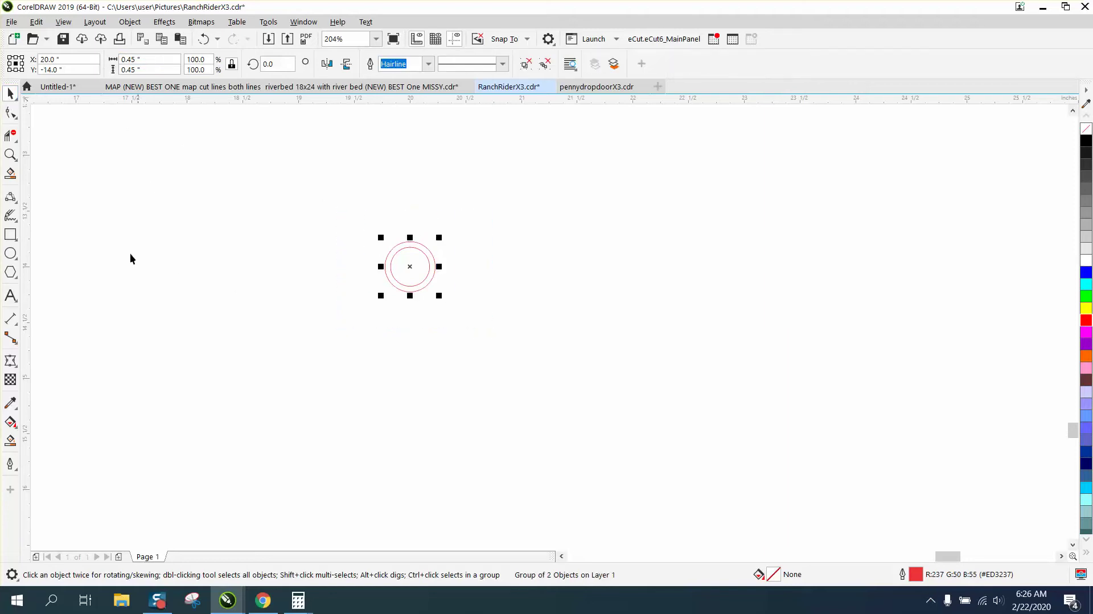
Step: Draw a 0.35-inch square left of the circles
{"action": "left_click", "coordinate": [10, 234]}
{"action": "left_click_drag", "start_coordinate": [201, 280], "coordinate": [225, 321]}
{"action": "left_click", "coordinate": [137, 59]}
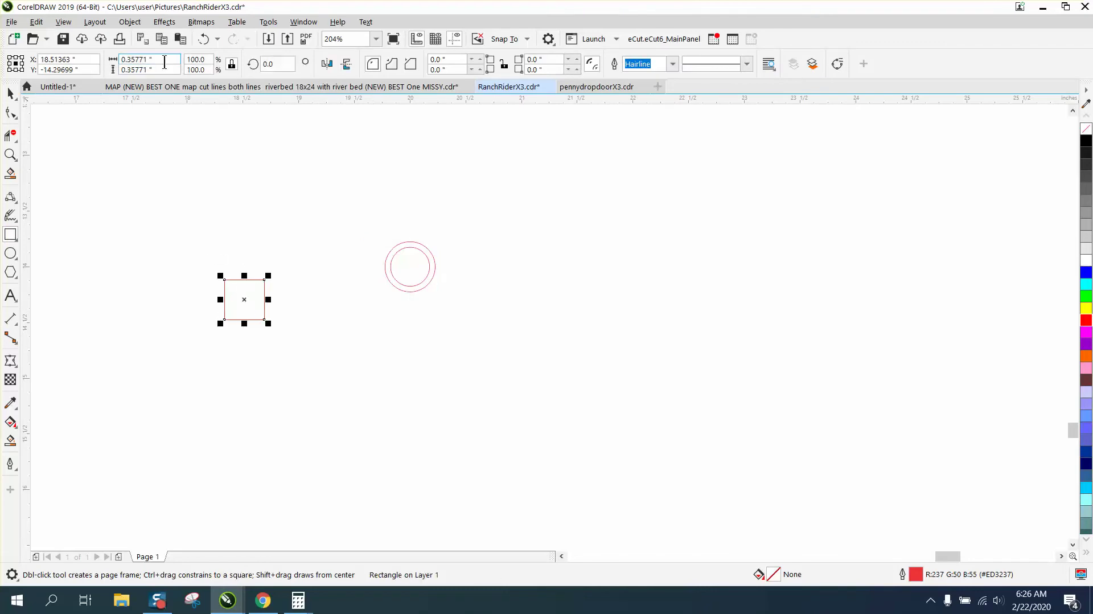
{"action": "type", "text": "."}
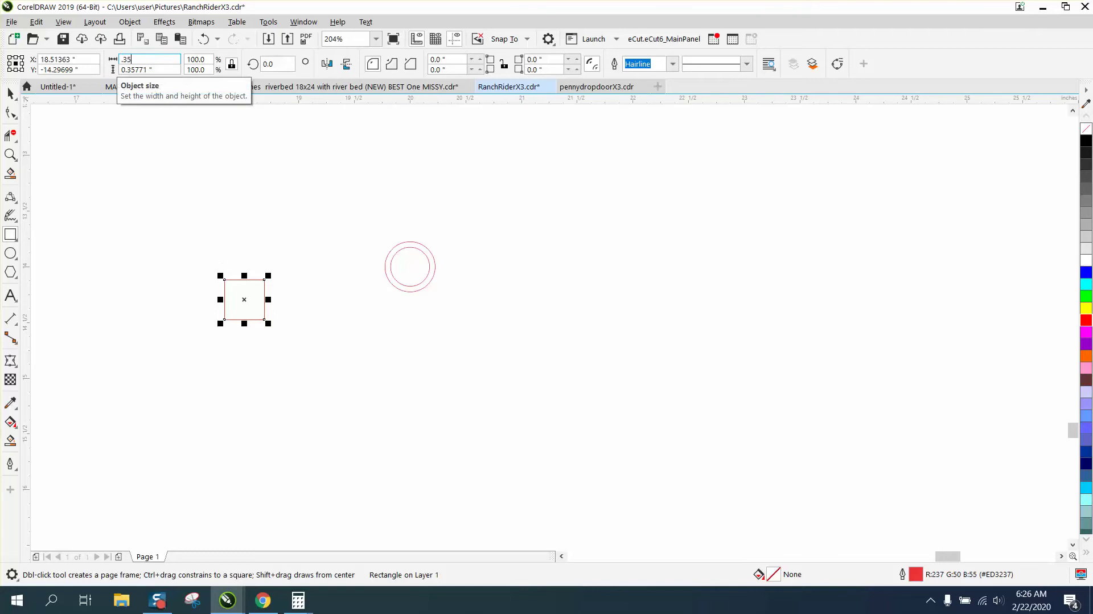
{"action": "type", "text": "35"}
{"action": "key", "text": "Return"}
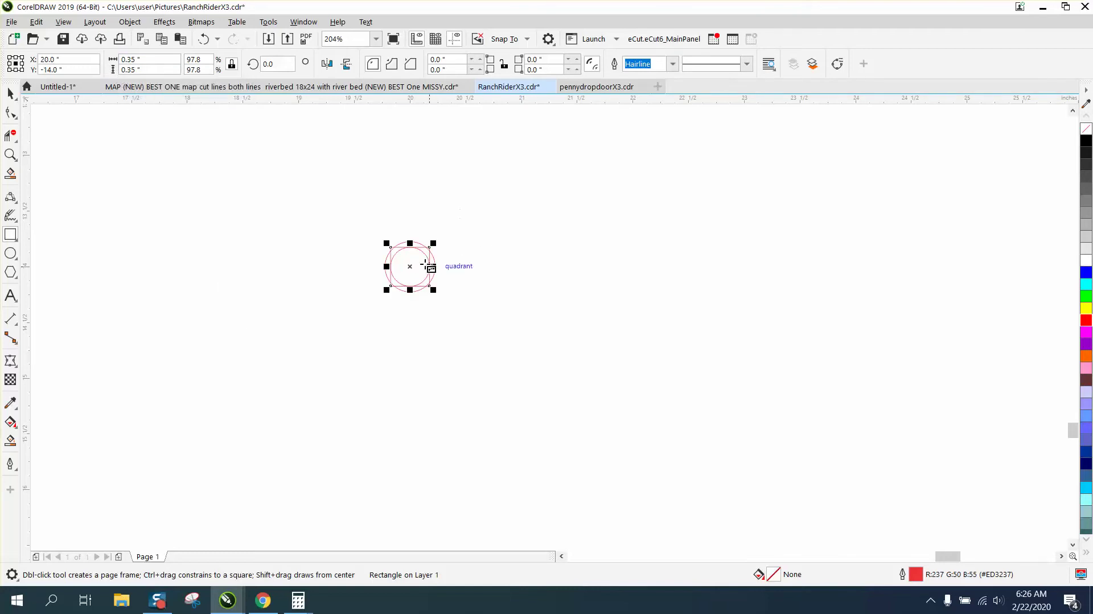
Step: Move the square straight down below the circles and select it together with them
{"action": "left_click", "coordinate": [10, 92]}
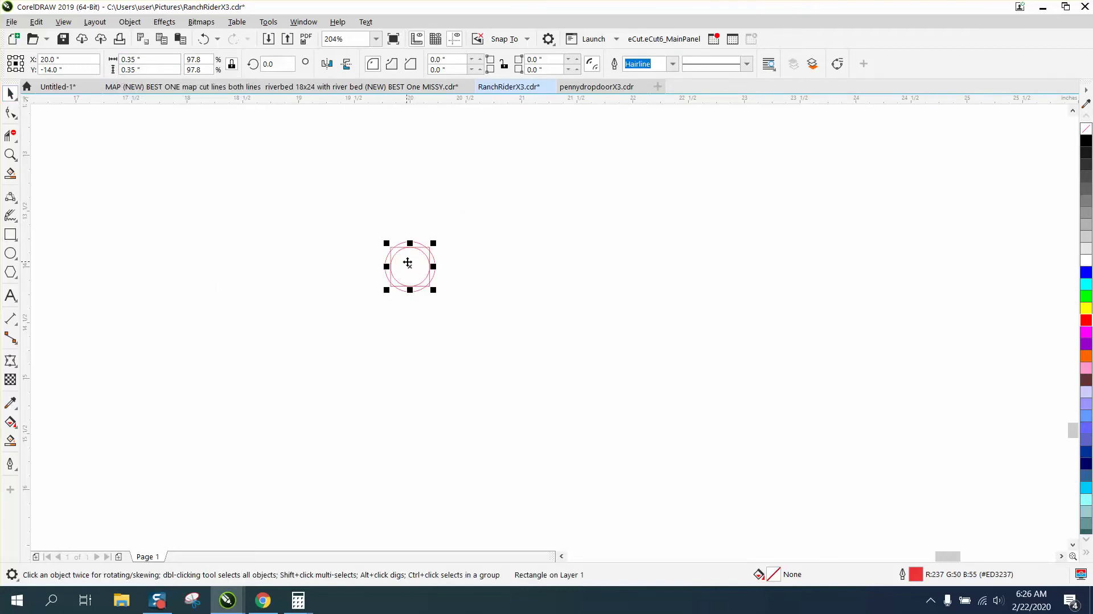
{"action": "left_click_drag", "start_coordinate": [409, 265], "coordinate": [409, 319]}
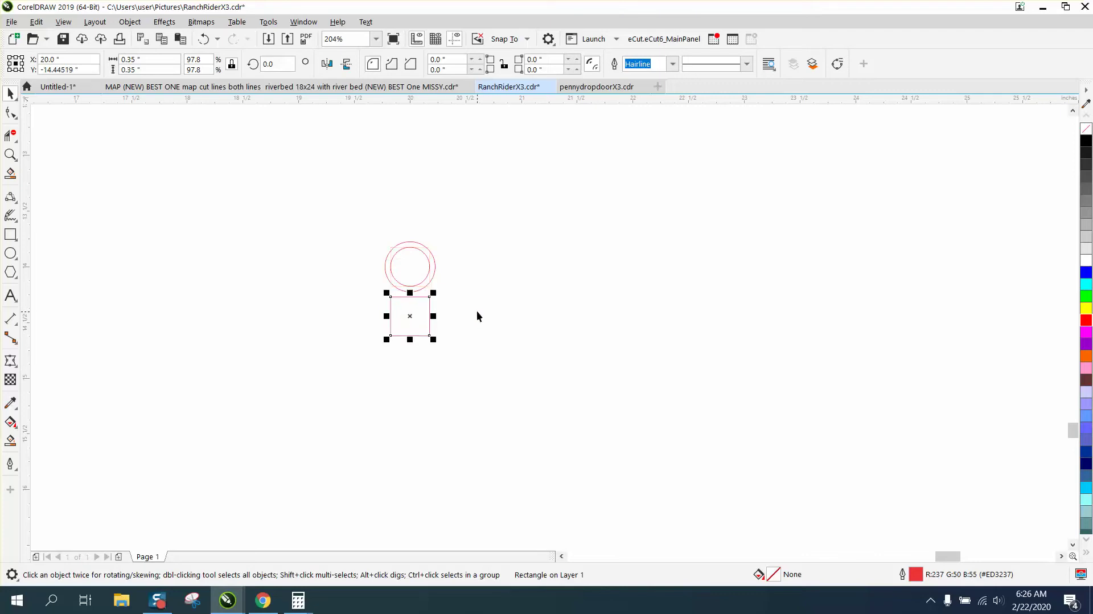
{"action": "left_click", "coordinate": [477, 310]}
{"action": "left_click_drag", "start_coordinate": [484, 359], "coordinate": [485, 359]}
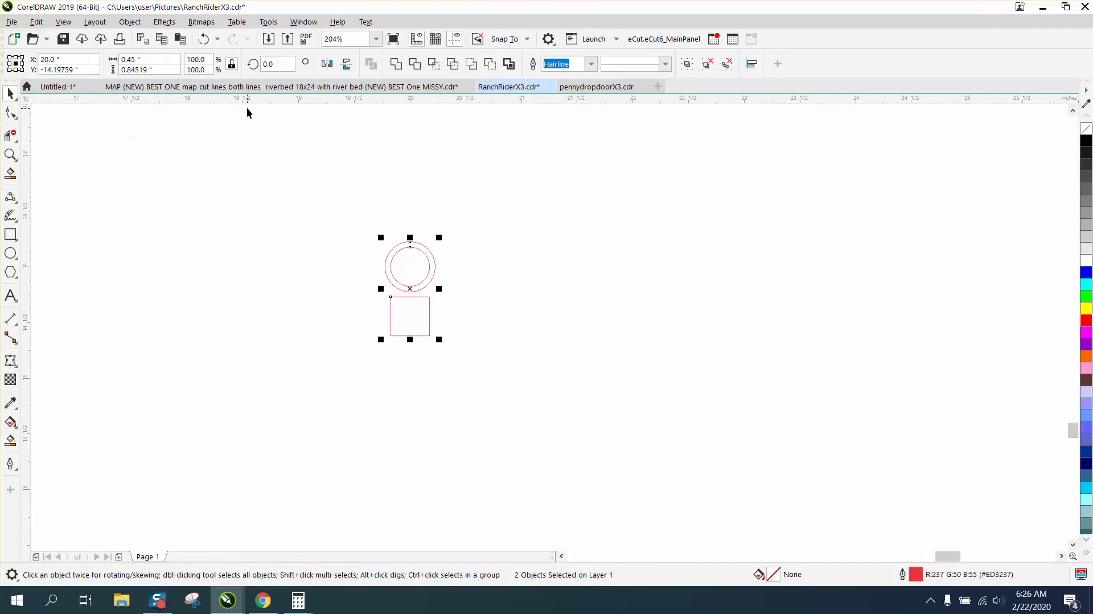
Step: Place crossing guidelines at X 20 and Y -14, removing the extra horizontal guide
{"action": "left_click_drag", "start_coordinate": [257, 105], "coordinate": [304, 148]}
{"action": "left_click_drag", "start_coordinate": [322, 103], "coordinate": [330, 226]}
{"action": "key", "text": "Delete"}
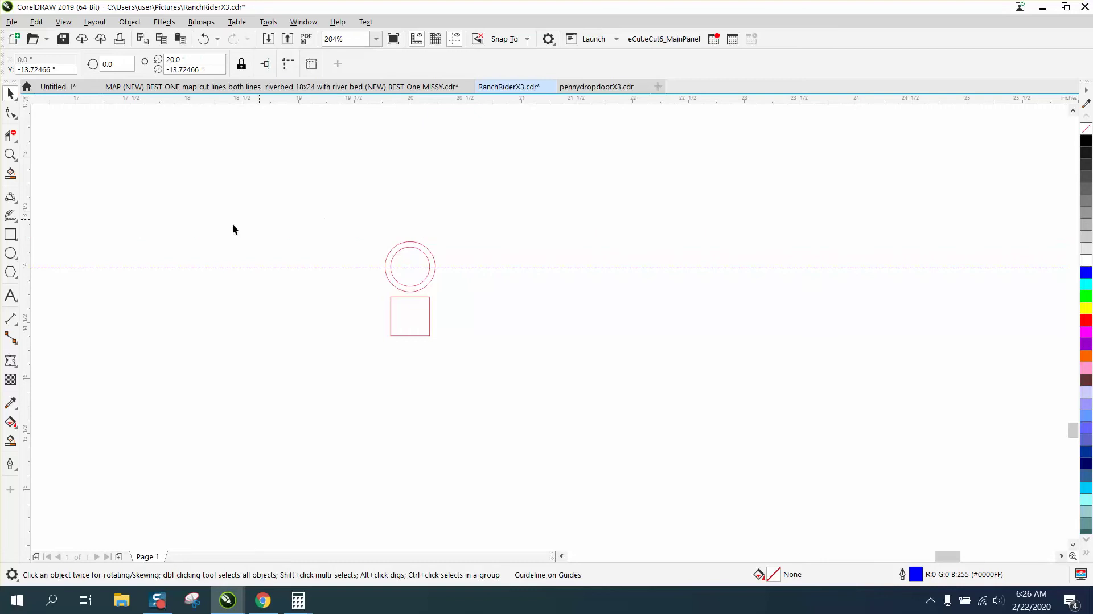
{"action": "left_click_drag", "start_coordinate": [28, 210], "coordinate": [243, 231]}
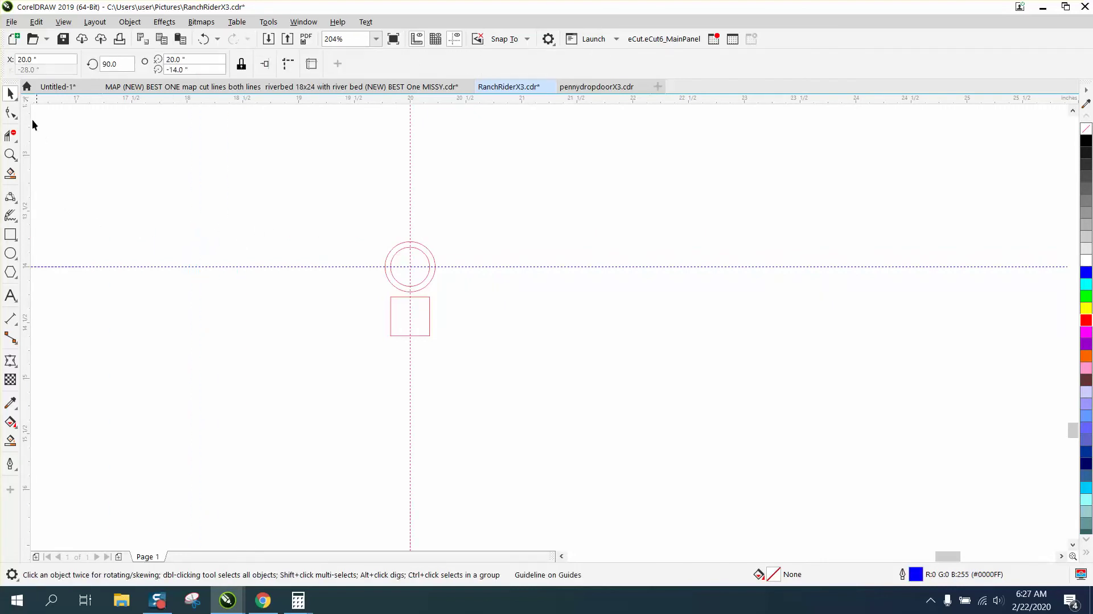
Step: Group the circles with the square and raise the group so the square centres on the guides
{"action": "left_click_drag", "start_coordinate": [504, 346], "coordinate": [505, 346]}
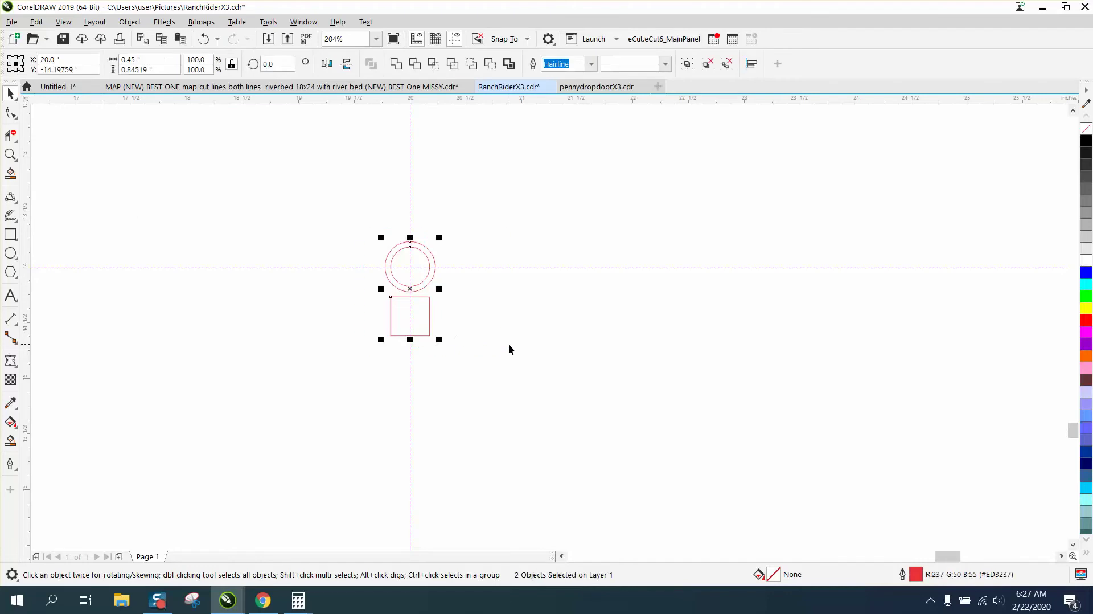
{"action": "key", "text": "ctrl+g"}
{"action": "left_click", "coordinate": [437, 312]}
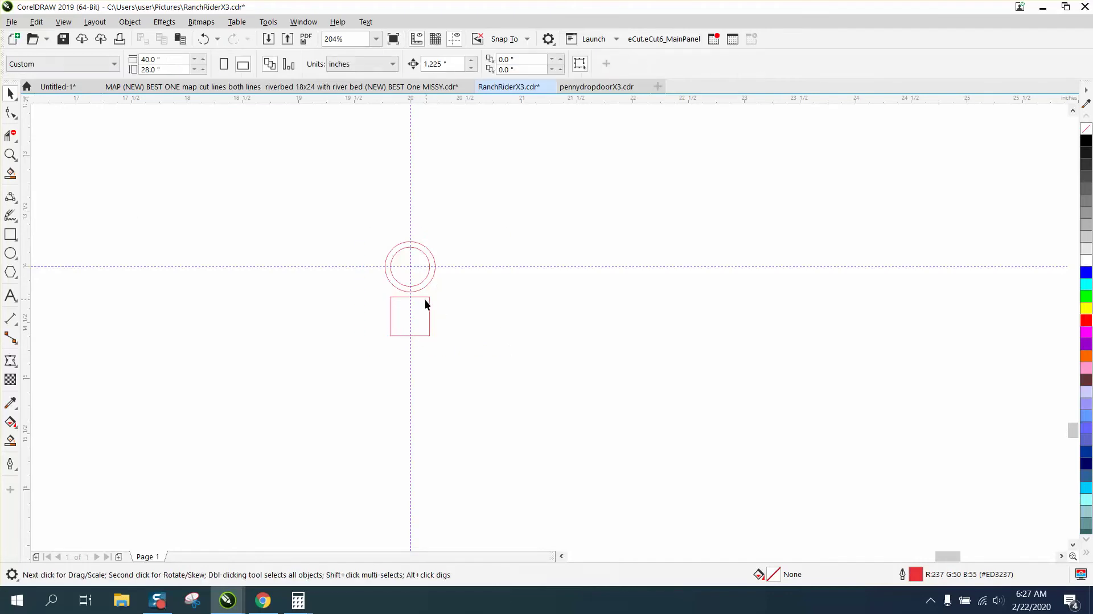
{"action": "left_click", "coordinate": [421, 297]}
{"action": "left_click_drag", "start_coordinate": [409, 312], "coordinate": [410, 266]}
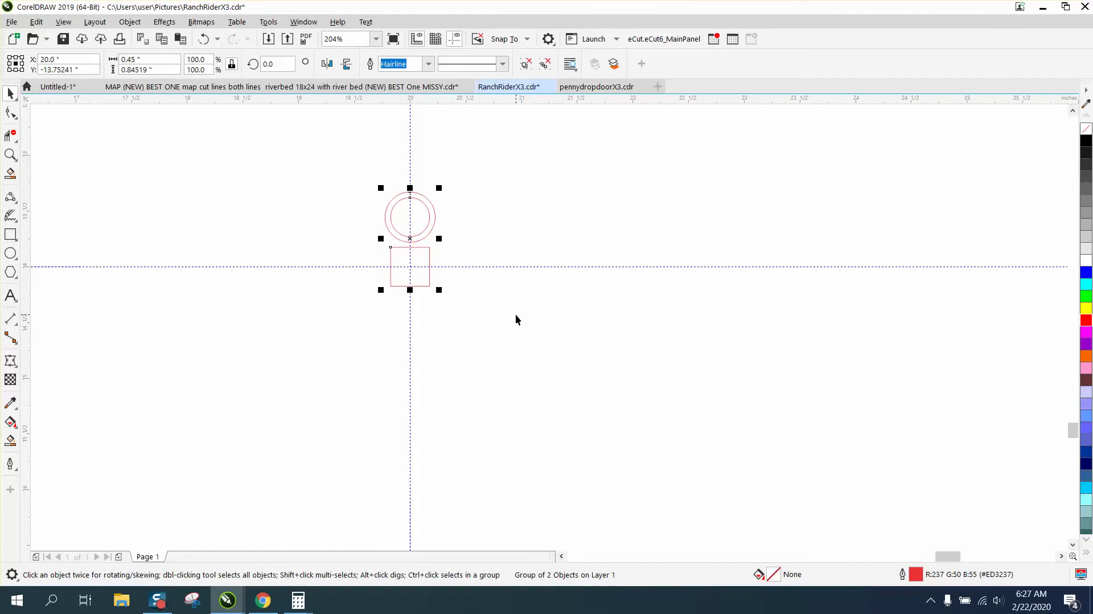
Step: Add a copy of the ring-and-square group rotated 90 degrees
{"action": "left_click", "coordinate": [410, 241]}
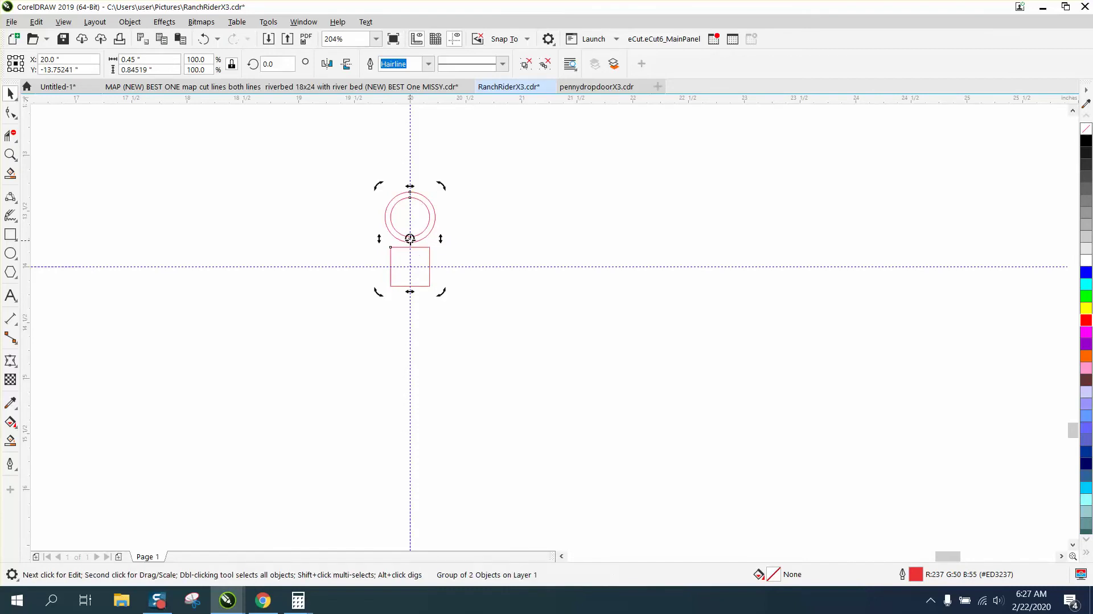
{"action": "left_click", "coordinate": [487, 277]}
{"action": "left_click", "coordinate": [420, 233]}
{"action": "left_click", "coordinate": [420, 234]}
{"action": "left_click", "coordinate": [265, 64]}
{"action": "type", "text": "90"}
{"action": "key", "text": "Return"}
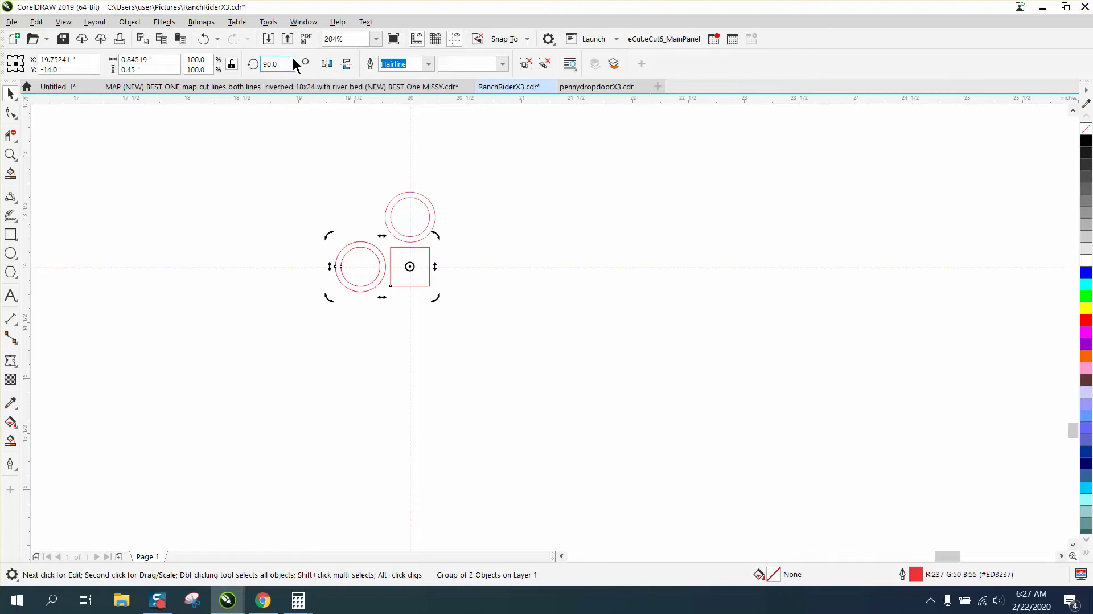
Step: Add copies rotated 180 and 270 degrees, then zoom in to check the four ring pairs
{"action": "left_click", "coordinate": [266, 64]}
{"action": "type", "text": "180"}
{"action": "key", "text": "Return"}
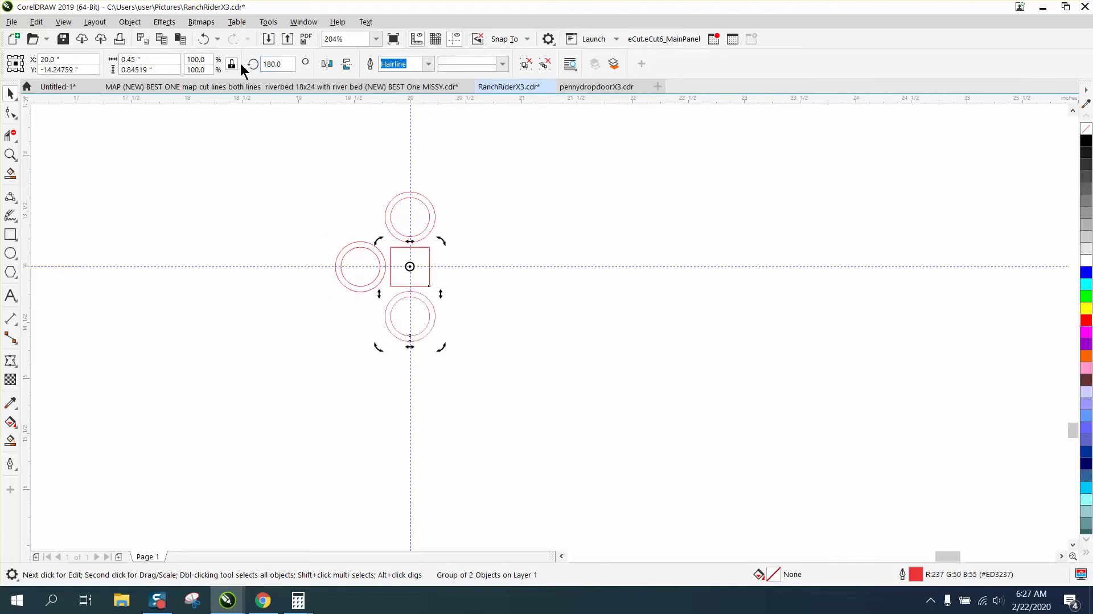
{"action": "key", "text": "ctrl+r"}
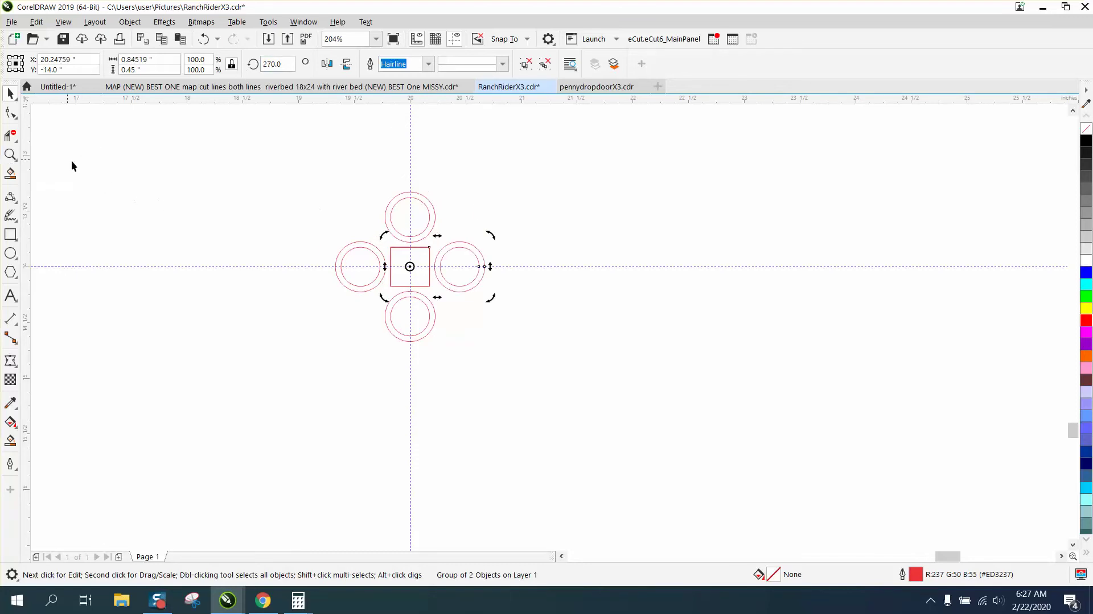
{"action": "left_click", "coordinate": [12, 155]}
{"action": "mouse_move", "coordinate": [316, 203]}
{"action": "left_mouse_down"}
{"action": "mouse_move", "coordinate": [432, 313]}
{"action": "mouse_move", "coordinate": [561, 354]}
{"action": "left_mouse_up"}
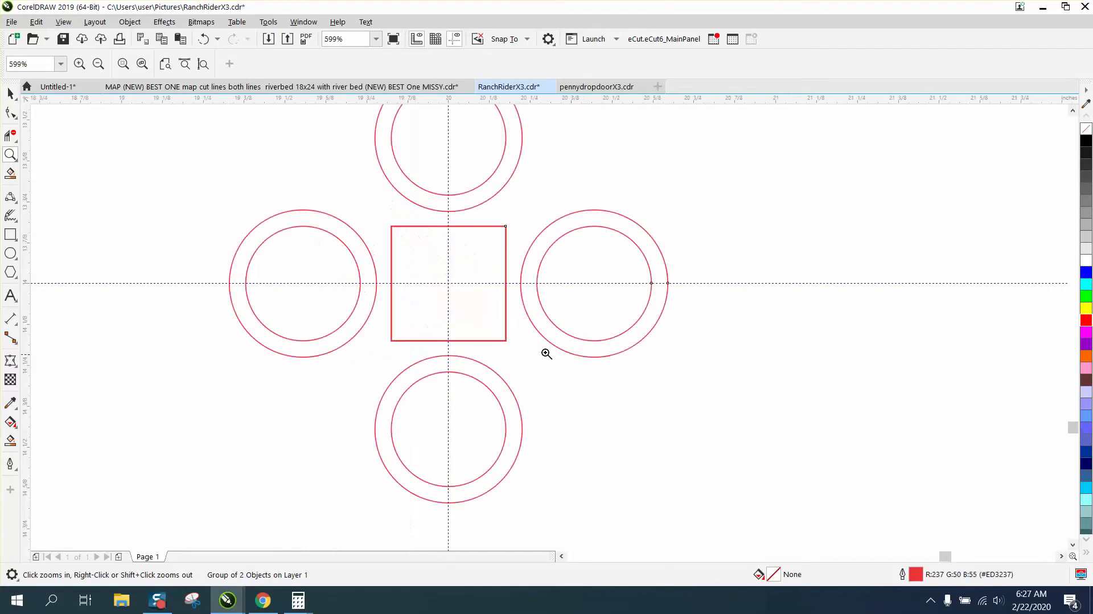
{"action": "left_click", "coordinate": [10, 93]}
Step: Ungroup the four rotated ring-and-square groups
{"action": "key", "text": "F3"}
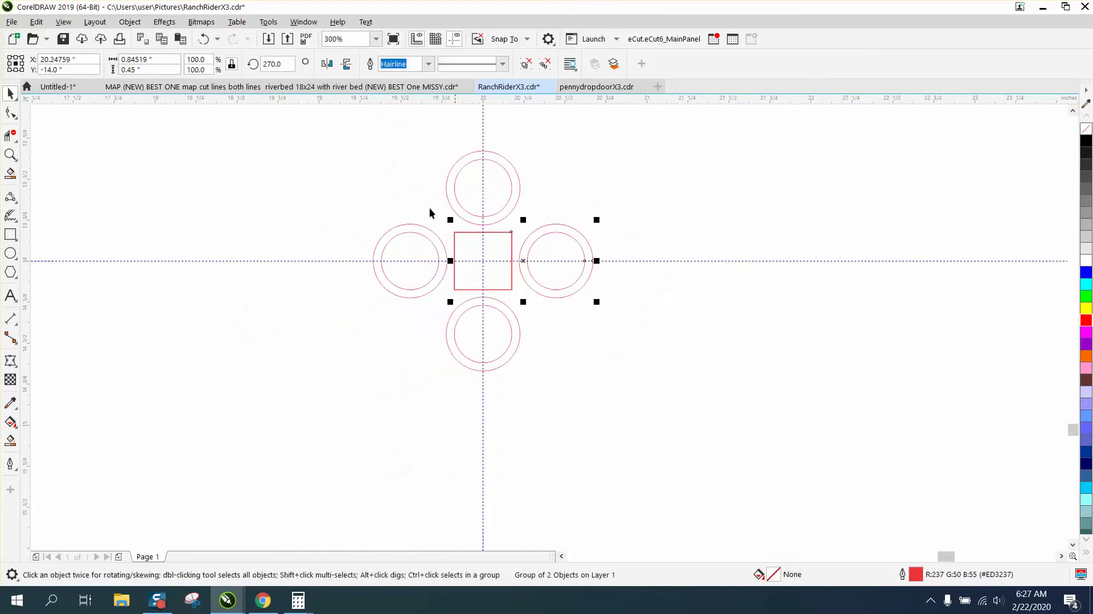
{"action": "left_click_drag", "start_coordinate": [704, 407], "coordinate": [704, 407]}
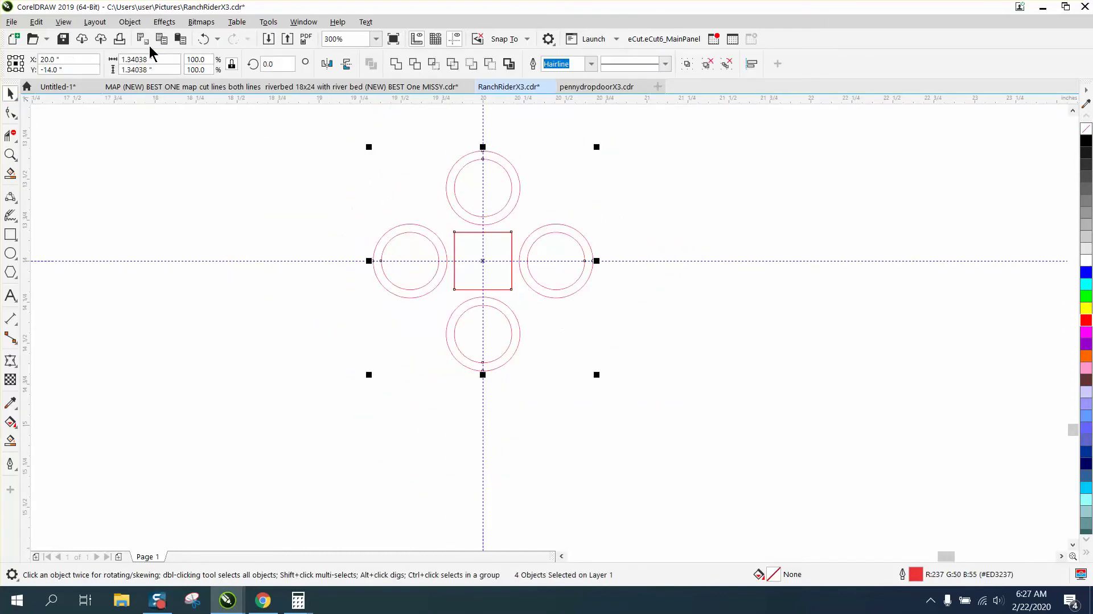
{"action": "left_click", "coordinate": [130, 21]}
{"action": "mouse_move", "coordinate": [164, 246]}
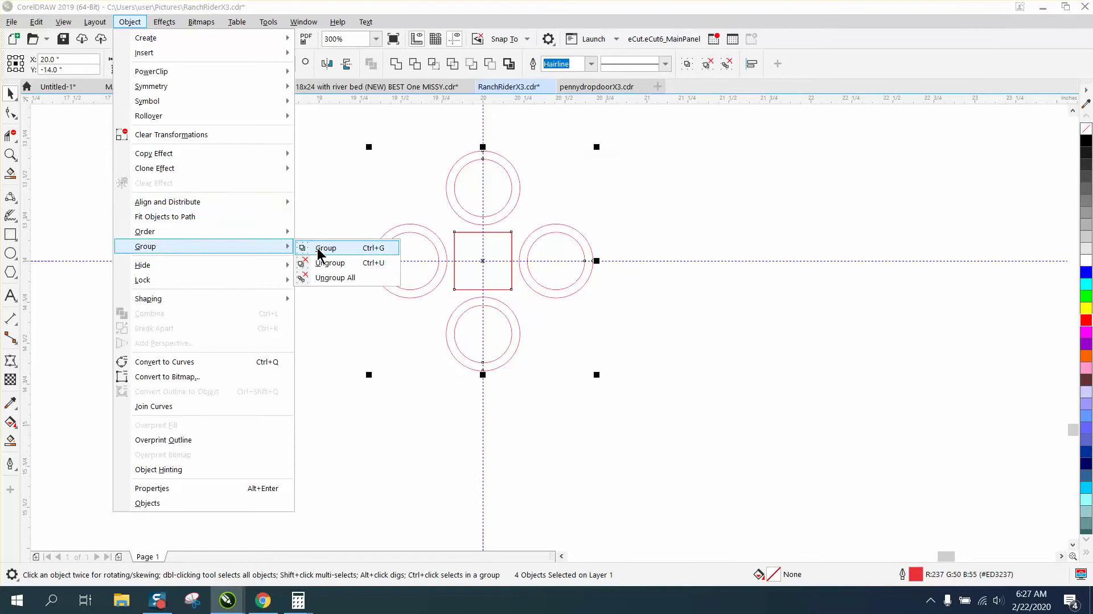
{"action": "left_click", "coordinate": [319, 261]}
Step: Test-delete the square and undo, then select the square with all four ring pairs
{"action": "left_click", "coordinate": [333, 200]}
{"action": "left_click", "coordinate": [505, 232]}
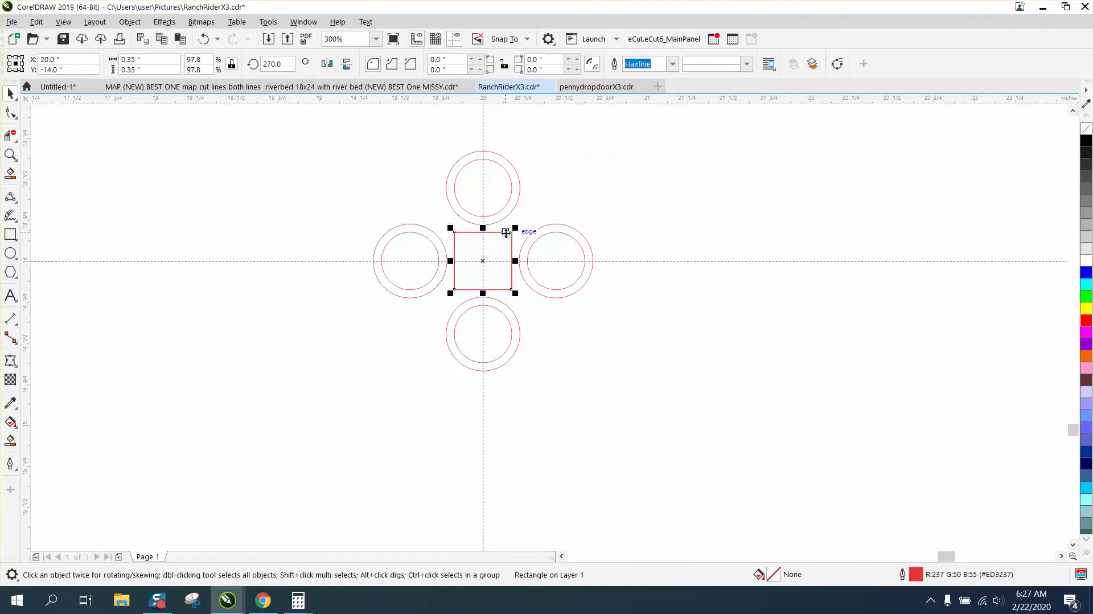
{"action": "left_click", "coordinate": [506, 233]}
{"action": "left_click", "coordinate": [506, 235]}
{"action": "left_click", "coordinate": [506, 237]}
{"action": "left_click", "coordinate": [506, 237]}
{"action": "left_click", "coordinate": [506, 237]}
{"action": "left_click", "coordinate": [506, 238]}
{"action": "key", "text": "Delete"}
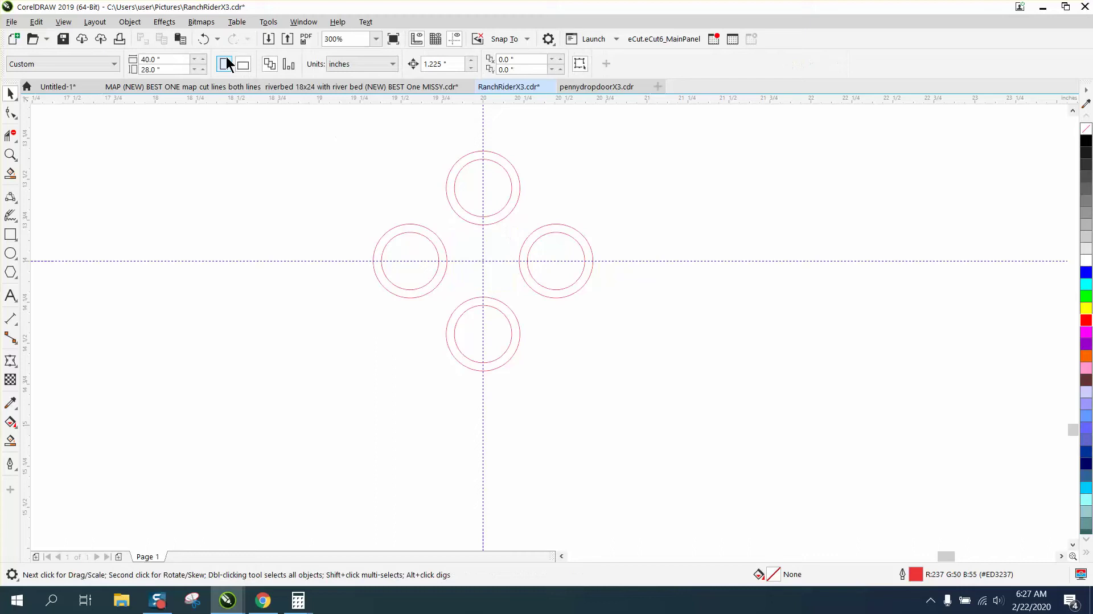
{"action": "left_click", "coordinate": [203, 39]}
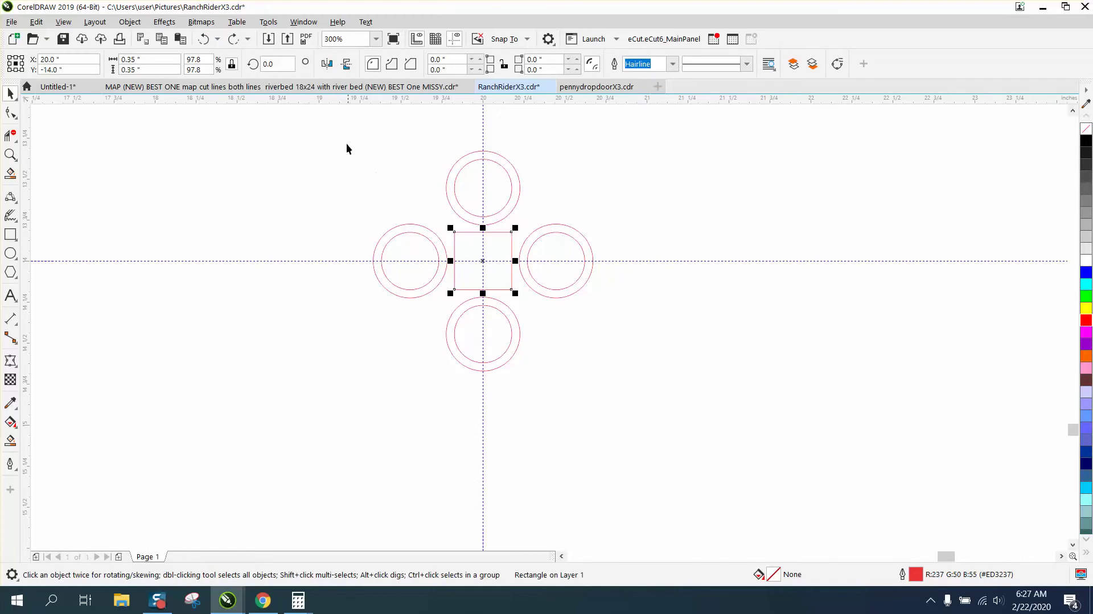
{"action": "left_click_drag", "start_coordinate": [335, 127], "coordinate": [657, 374]}
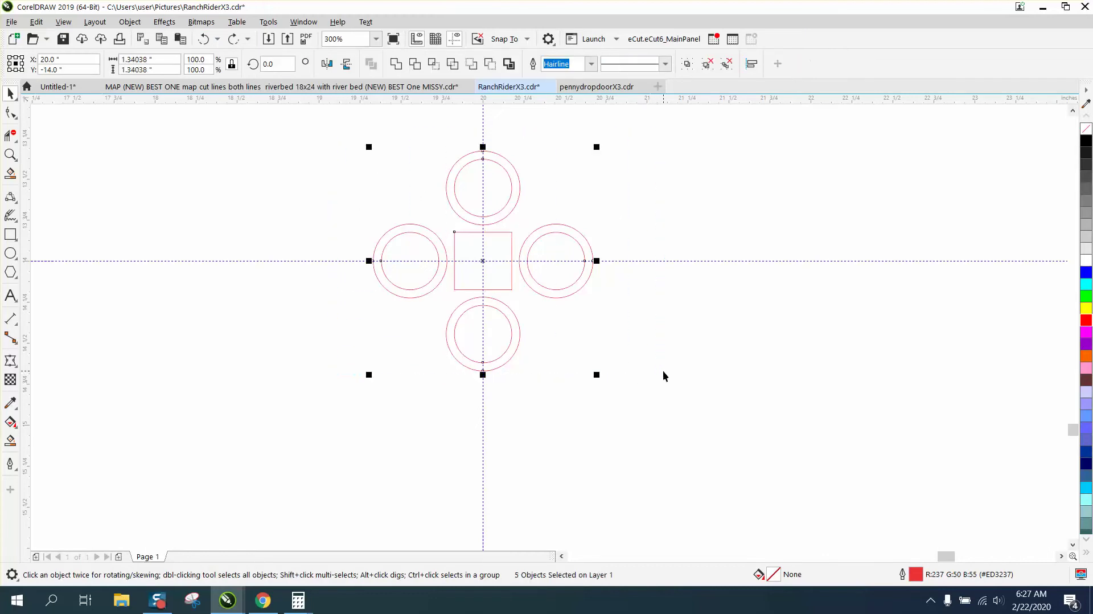
Step: Group the square and four rings and set the group's width to 1.35 inches
{"action": "key", "text": "ctrl+g"}
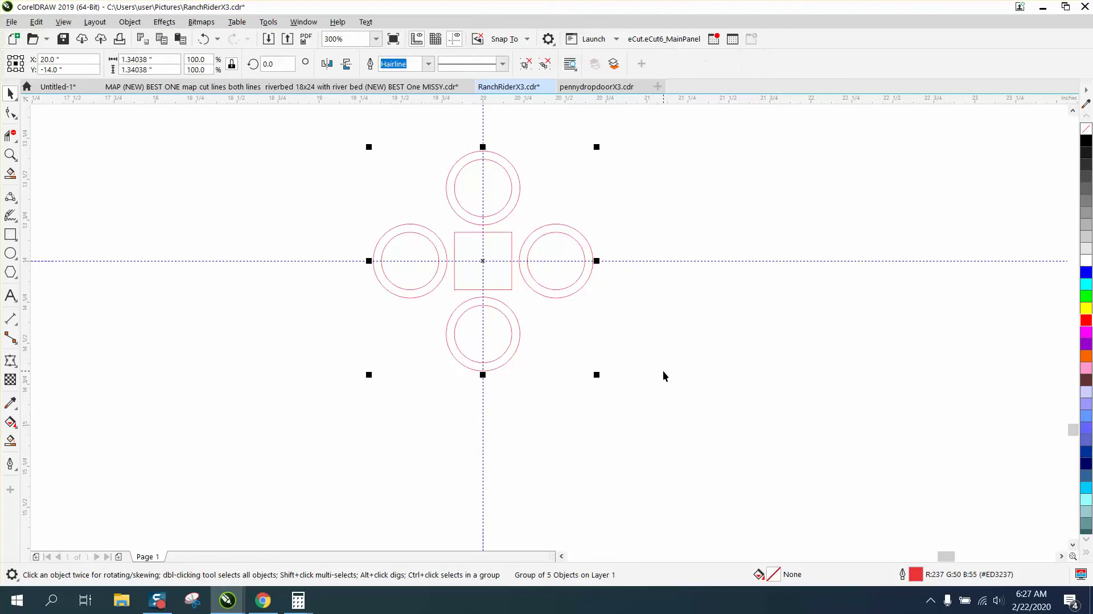
{"action": "left_click", "coordinate": [137, 59]}
{"action": "type", "text": "1.35"}
{"action": "key", "text": "Return"}
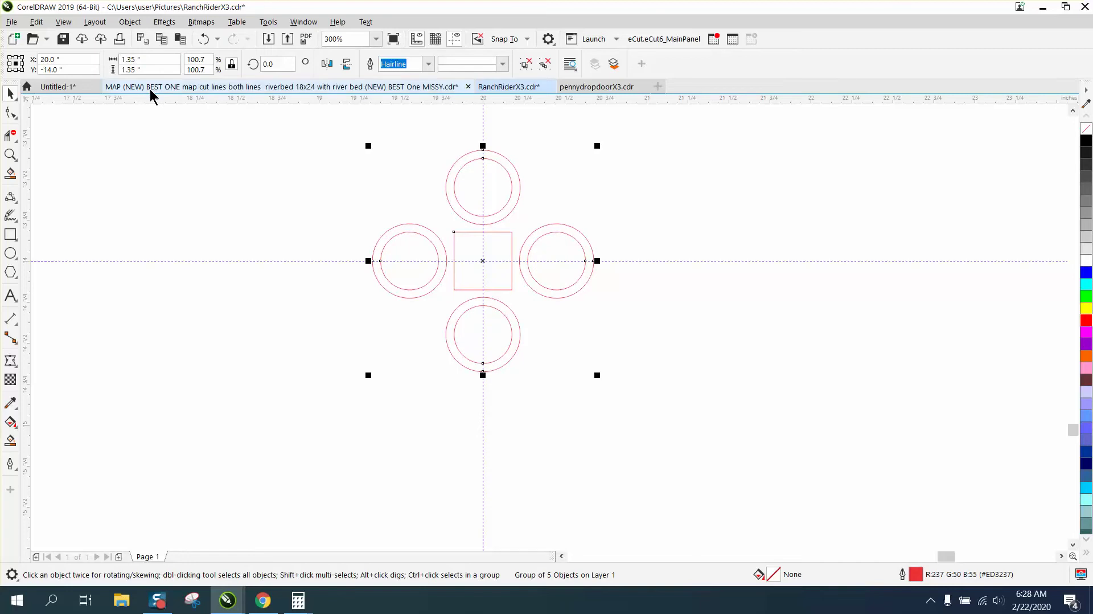
Step: Try a nudge-distance duplicate of the group, then undo it
{"action": "left_click", "coordinate": [275, 110]}
{"action": "left_click_drag", "start_coordinate": [458, 63], "coordinate": [403, 67]}
{"action": "type", "text": "1.25"}
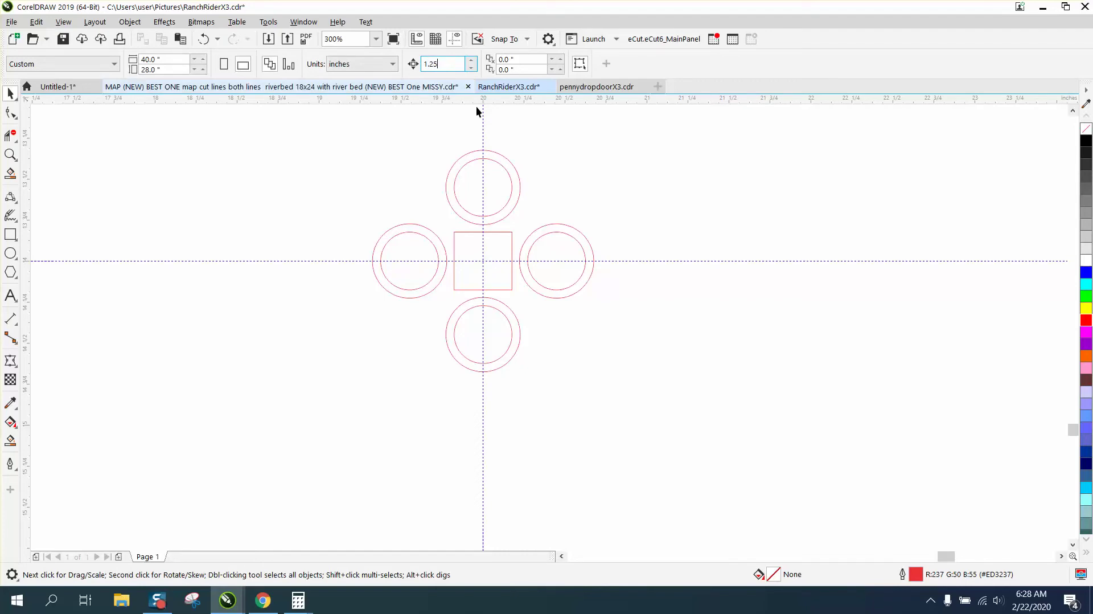
{"action": "left_click", "coordinate": [517, 170]}
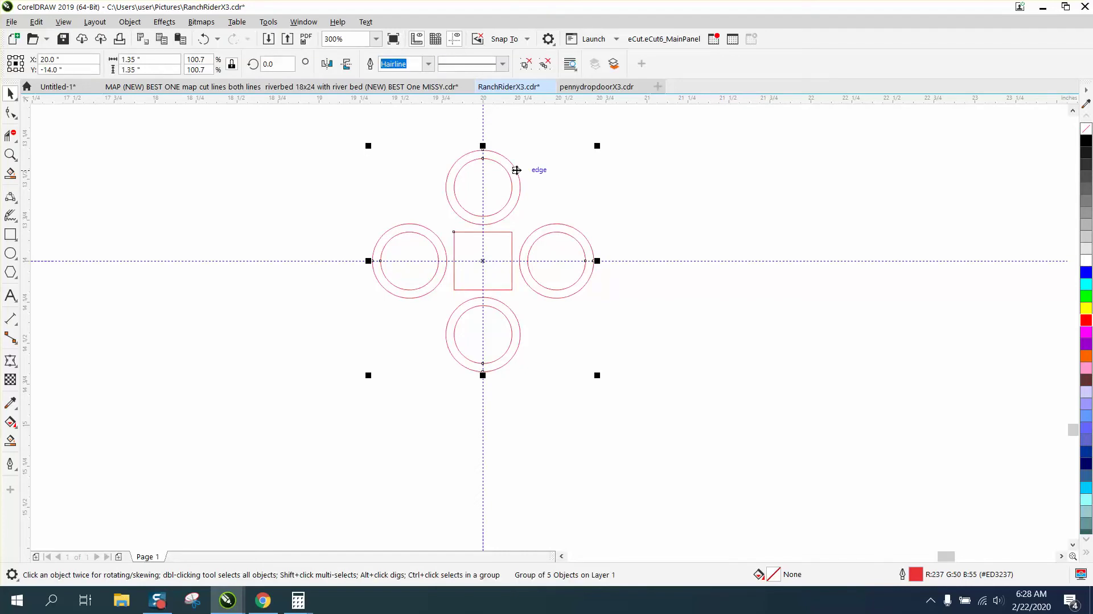
{"action": "key", "text": "ctrl+d"}
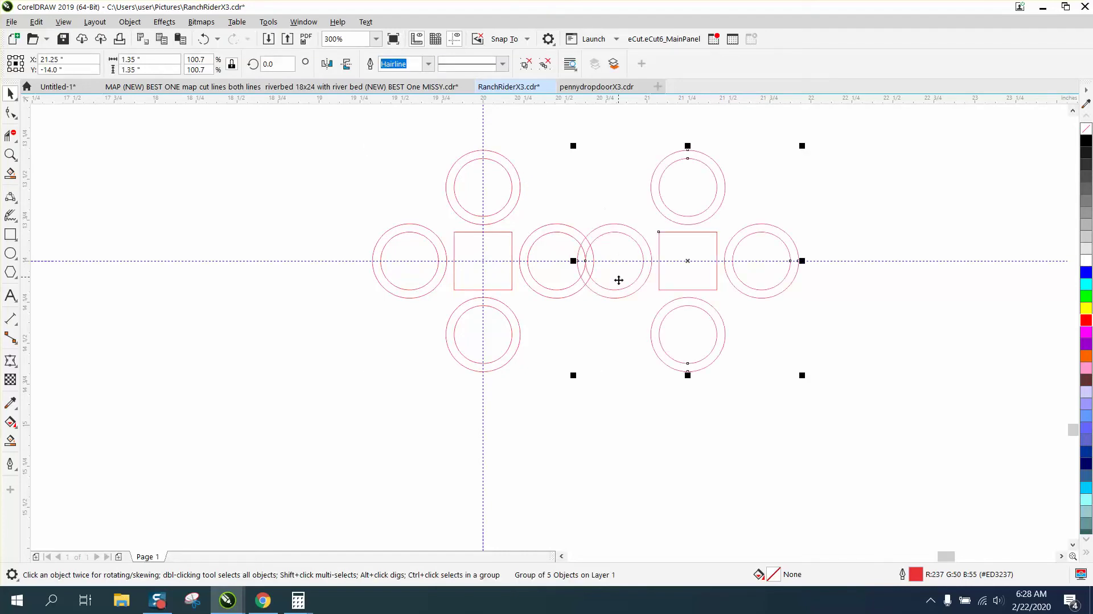
{"action": "left_click", "coordinate": [203, 39]}
Step: Set the nudge distance to 1.2 inches and duplicate the group 1.2 inches to the right
{"action": "left_click", "coordinate": [269, 104]}
{"action": "double_click", "coordinate": [441, 64]}
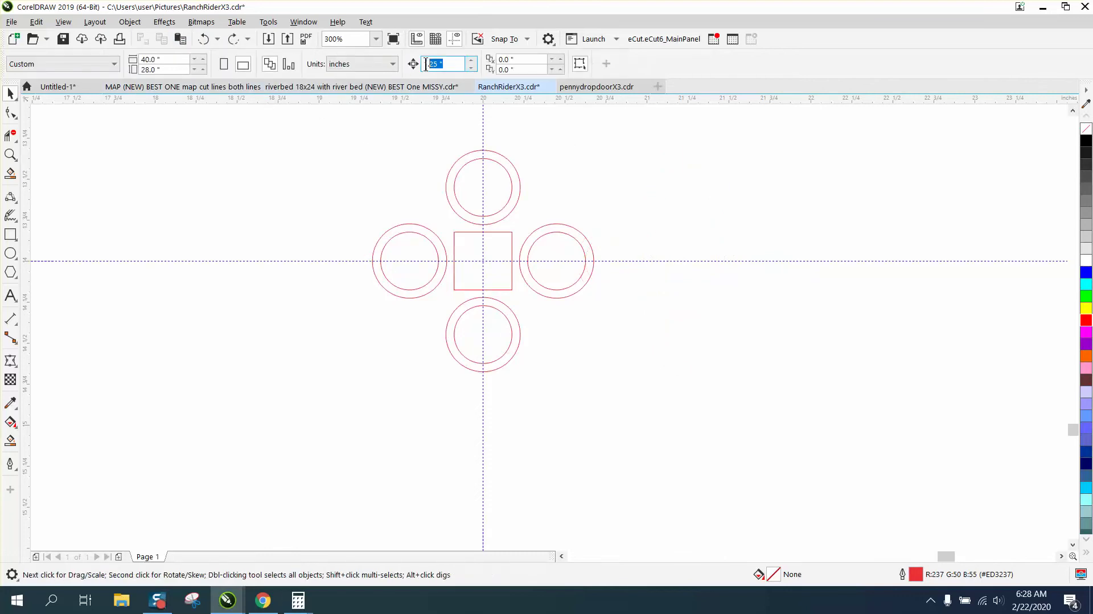
{"action": "type", "text": "1.2"}
{"action": "key", "text": "Return"}
{"action": "left_click", "coordinate": [516, 208]}
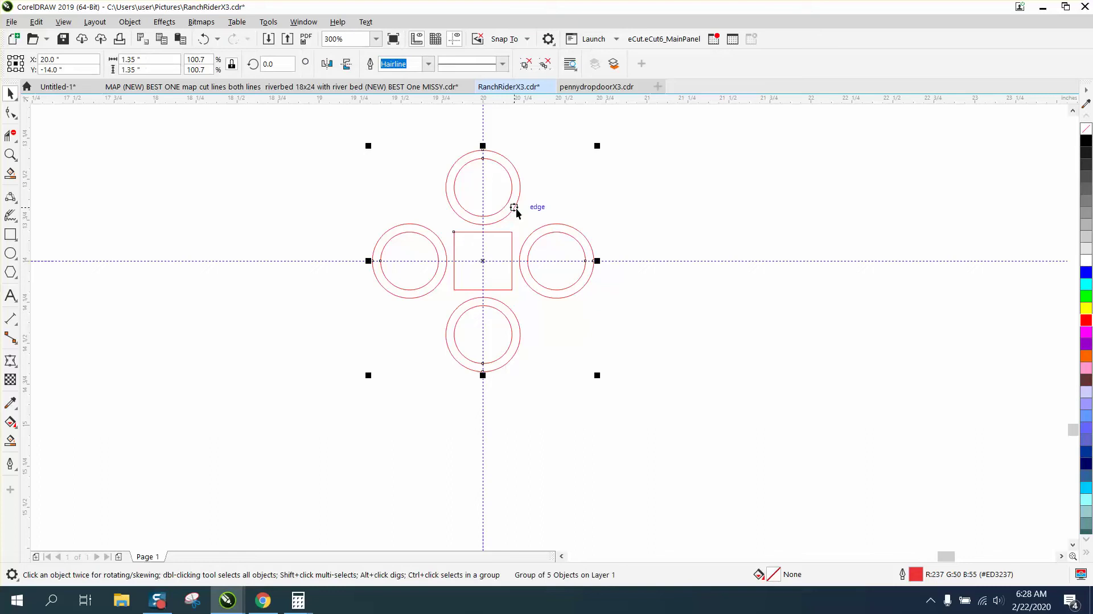
{"action": "key", "text": "ctrl+d"}
{"action": "key", "text": "Right"}
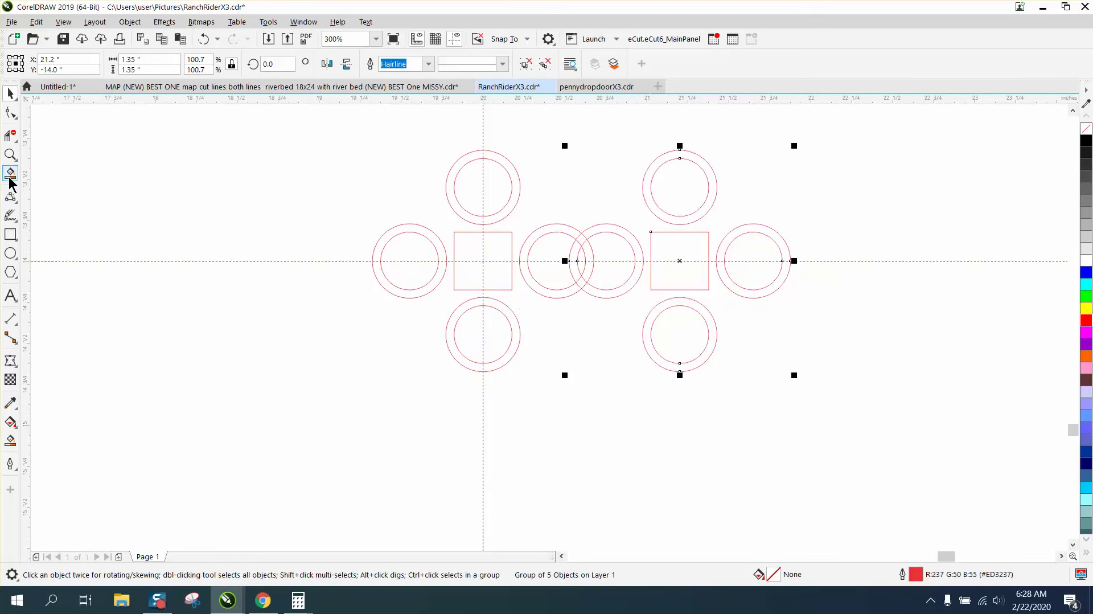
Step: Delete the four crossing outer and inner ring arcs inside the overlap with Virtual Segment Delete
{"action": "left_click", "coordinate": [10, 155]}
{"action": "left_click_drag", "start_coordinate": [535, 219], "coordinate": [769, 331]}
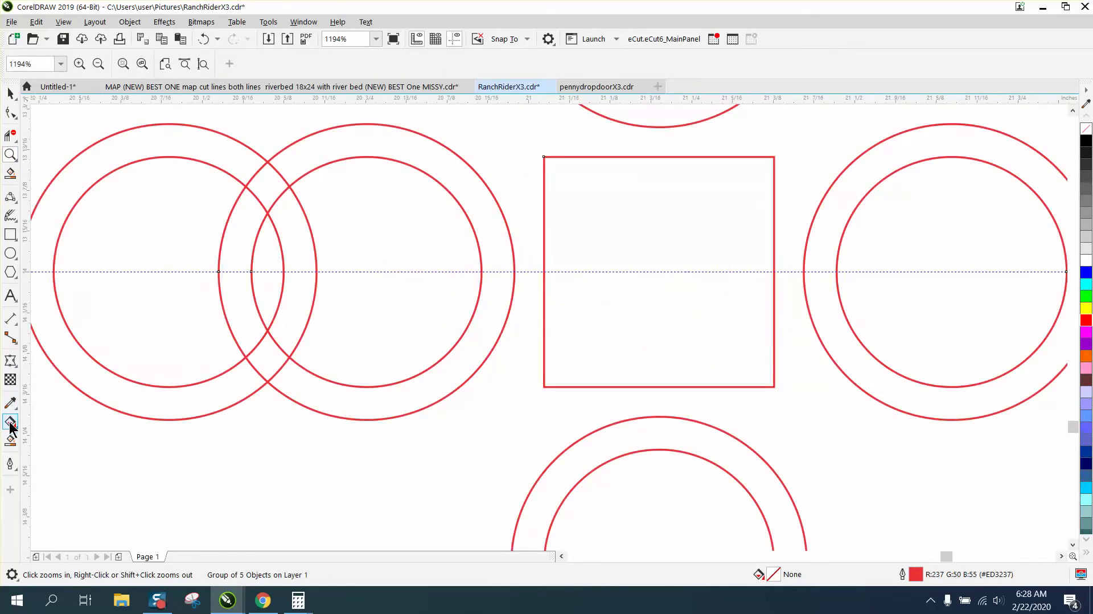
{"action": "left_click", "coordinate": [10, 137]}
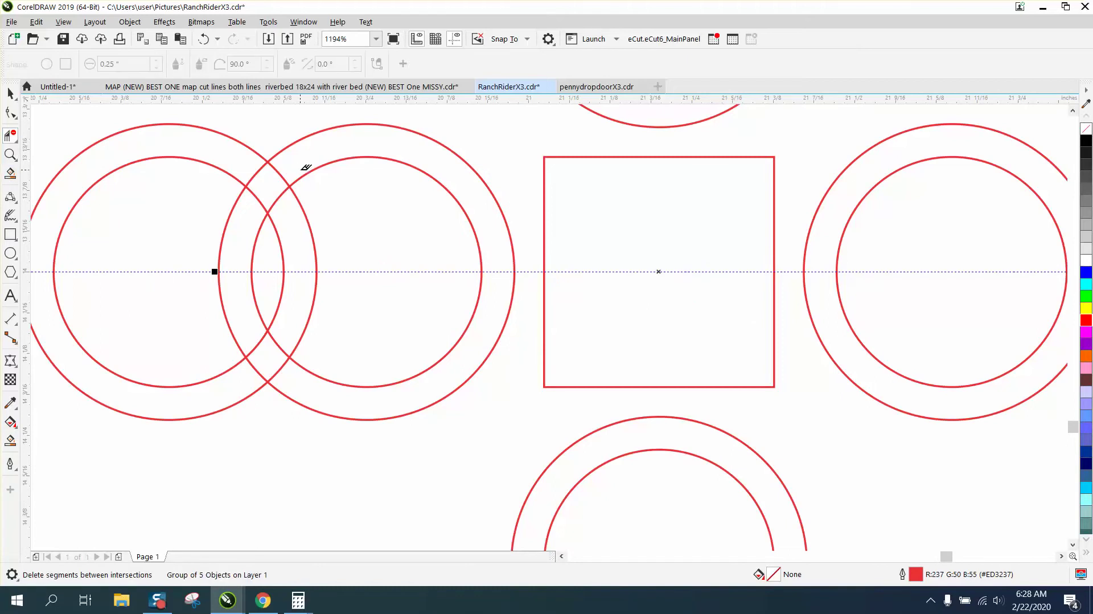
{"action": "left_click", "coordinate": [282, 172]}
{"action": "left_click", "coordinate": [259, 196]}
{"action": "left_click", "coordinate": [282, 193]}
{"action": "left_click", "coordinate": [281, 345]}
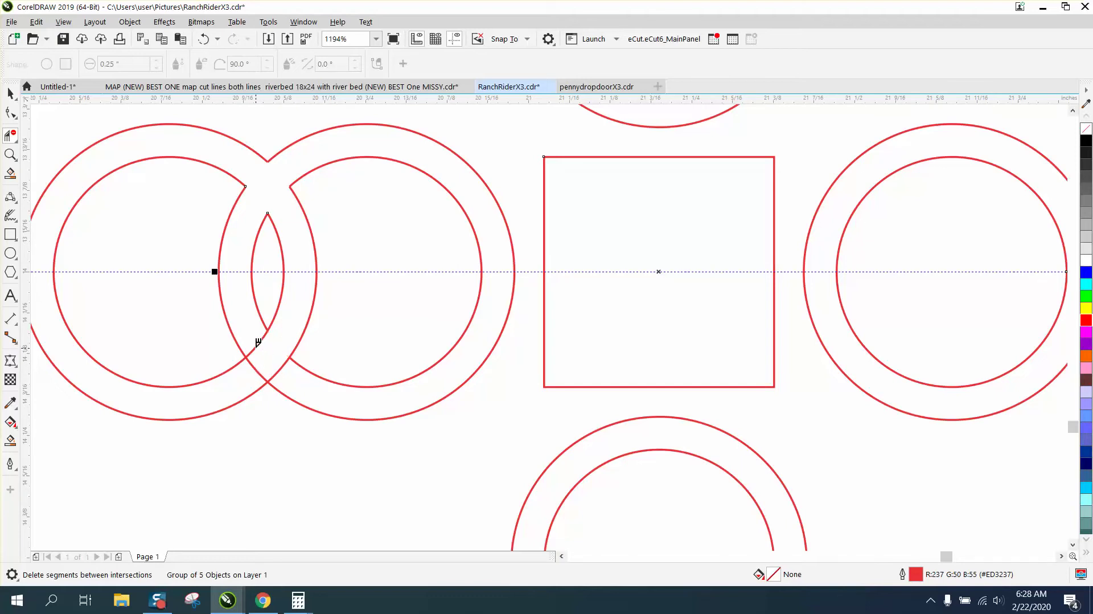
{"action": "scroll", "coordinate": [364, 313], "scroll_direction": "down", "scroll_amount": 4}
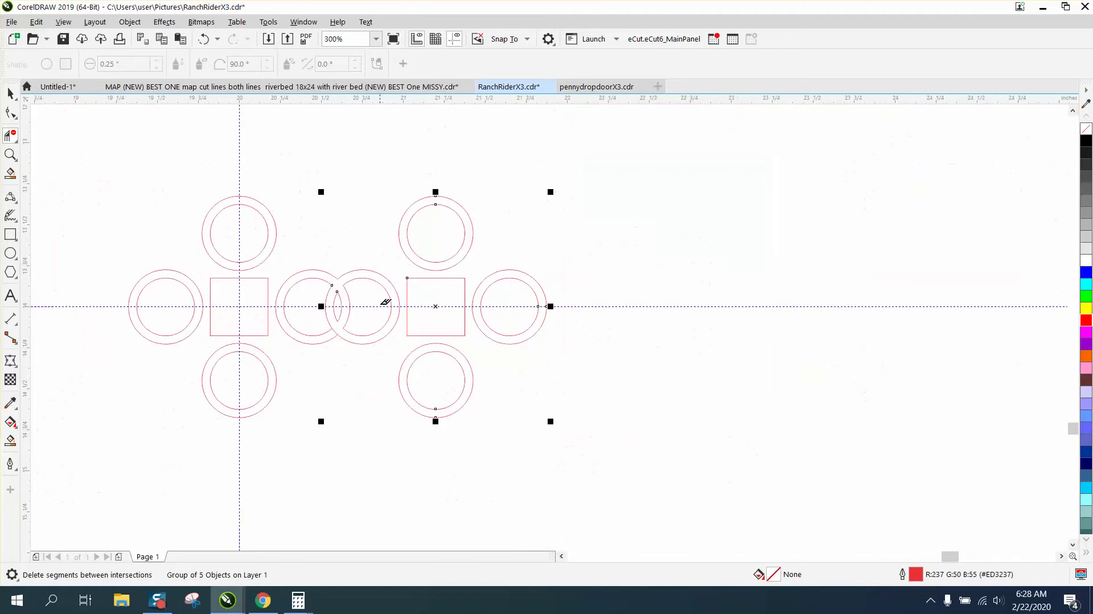
Step: Duplicate both five-object groups 1.2 inches lower, to Y -15.2, and zoom in on the rows
{"action": "left_click", "coordinate": [10, 93]}
{"action": "left_click_drag", "start_coordinate": [117, 156], "coordinate": [108, 214]}
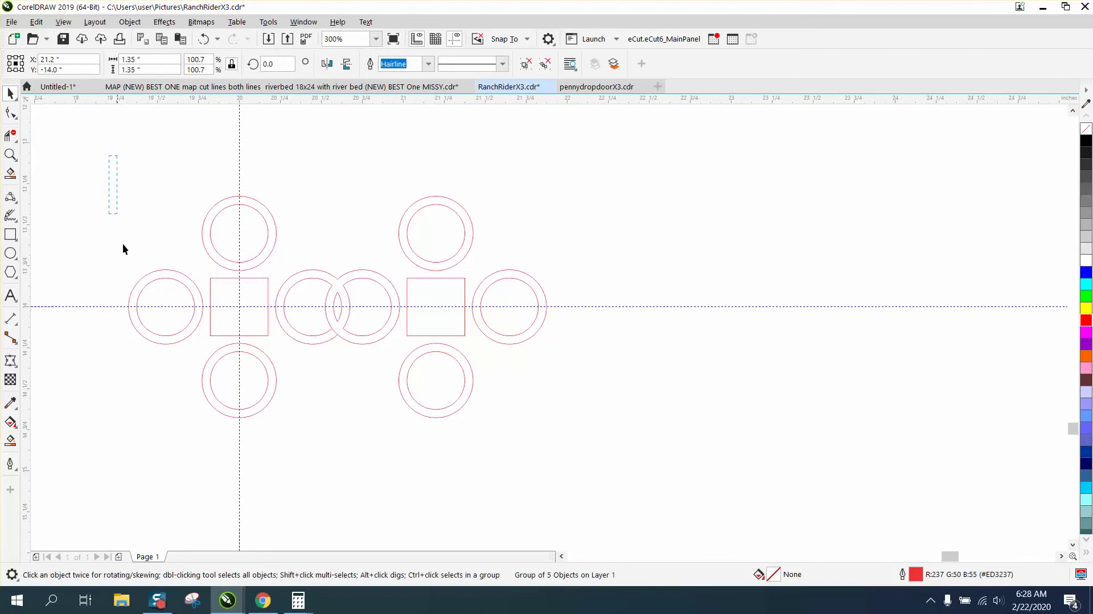
{"action": "left_click_drag", "start_coordinate": [582, 433], "coordinate": [645, 453]}
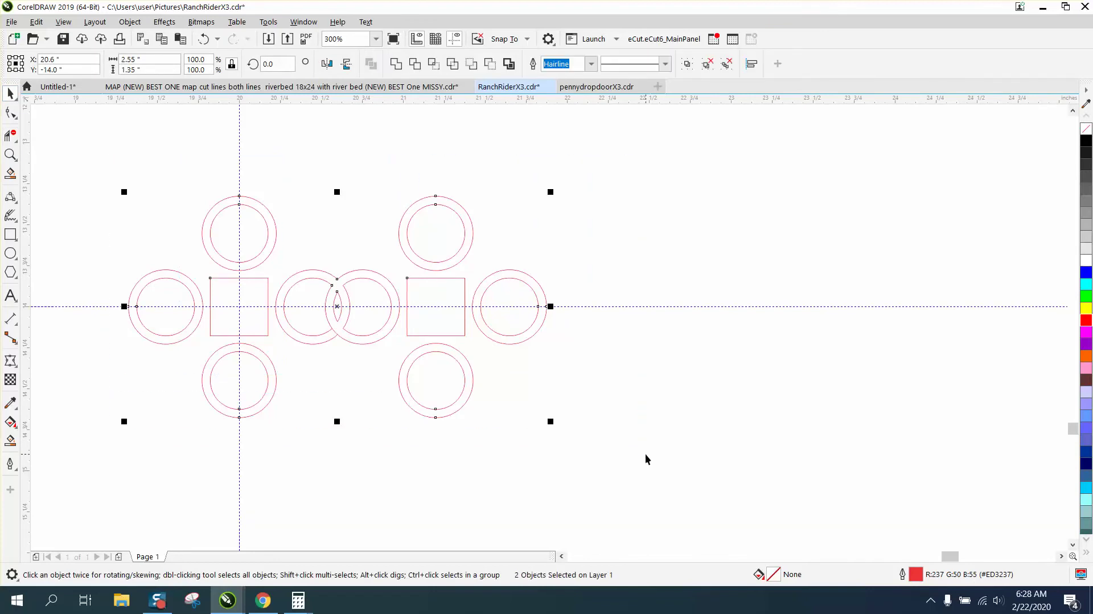
{"action": "key", "text": "ctrl+d"}
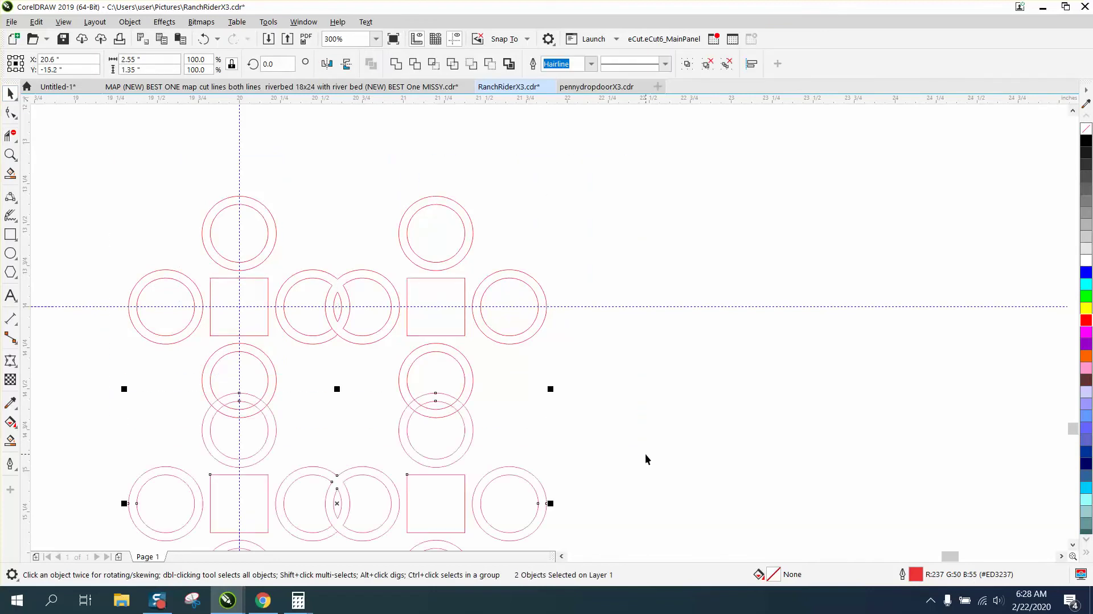
{"action": "scroll", "coordinate": [537, 326], "scroll_direction": "down", "scroll_amount": 2}
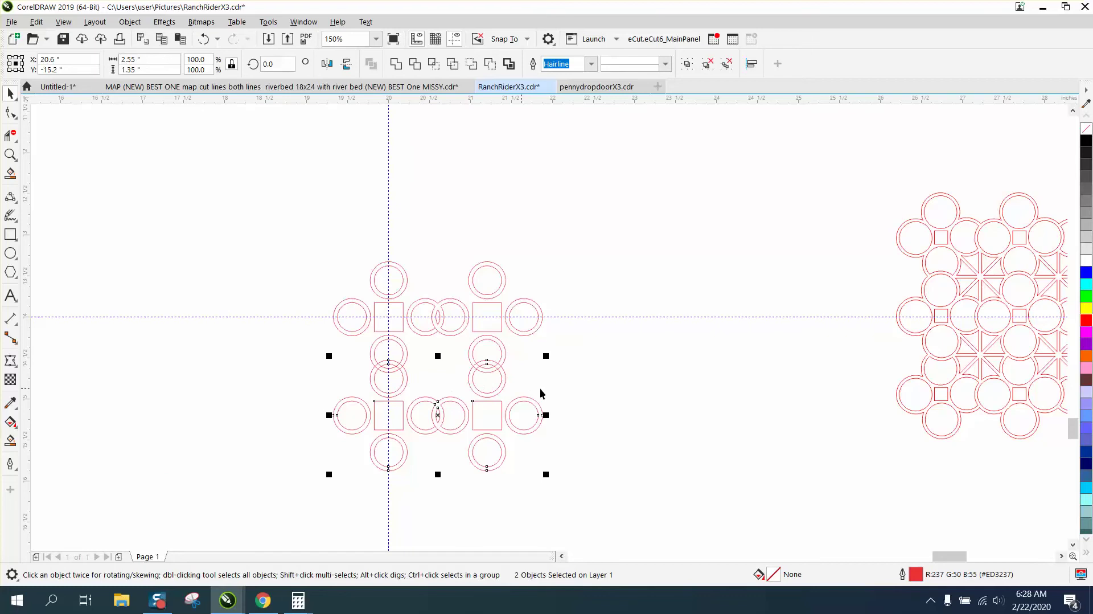
{"action": "left_click", "coordinate": [10, 154]}
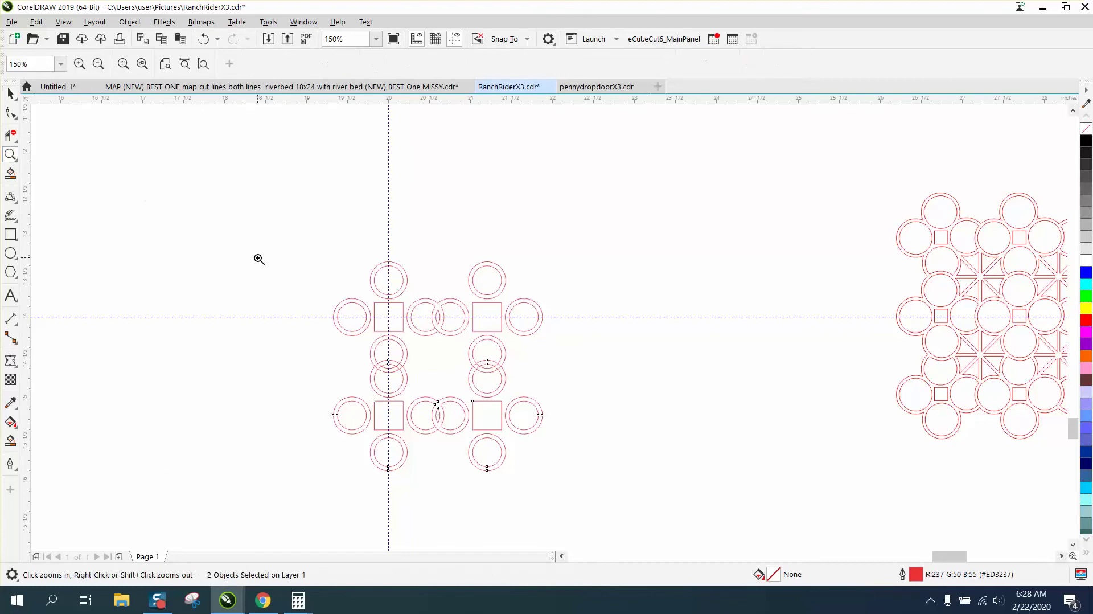
{"action": "left_click_drag", "start_coordinate": [262, 226], "coordinate": [740, 507]}
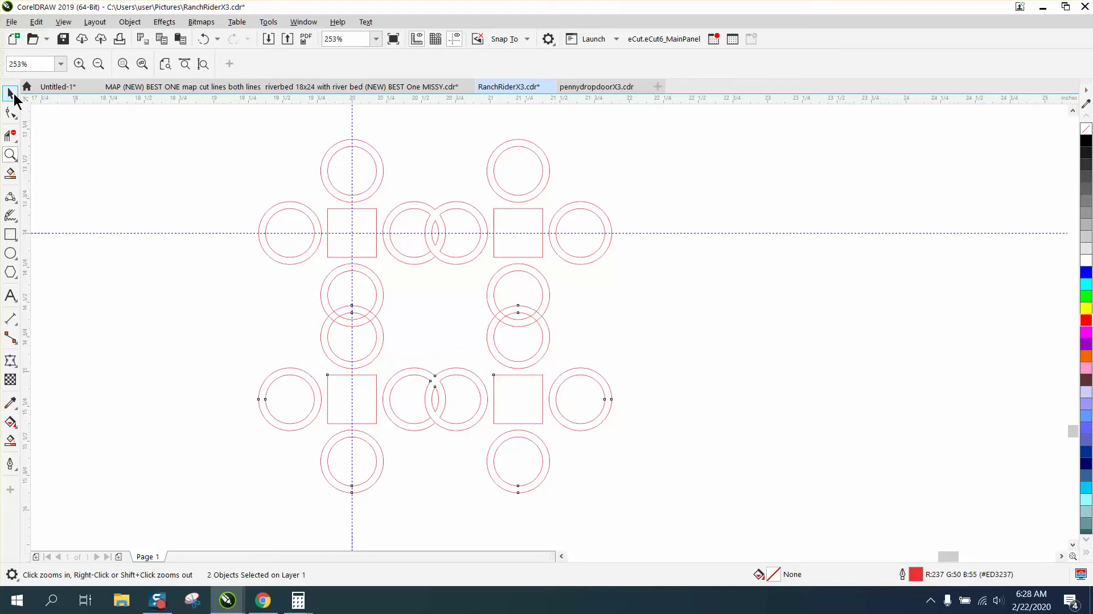
Step: Trim one overlapping arc, undo it, and zoom in closer on the overlapping ring pairs
{"action": "left_click", "coordinate": [10, 92]}
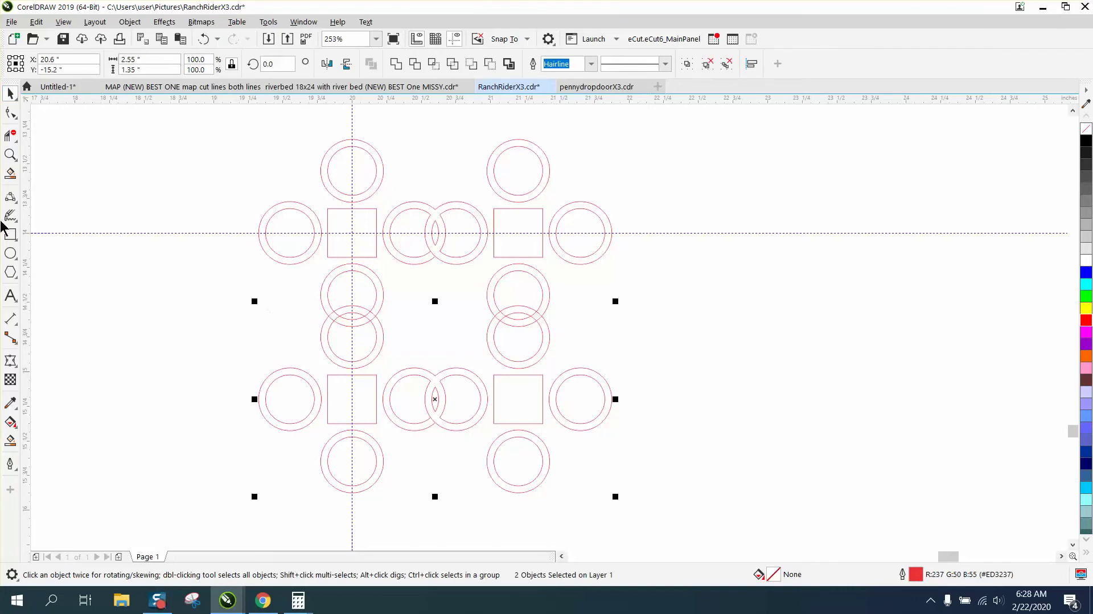
{"action": "left_click", "coordinate": [10, 135]}
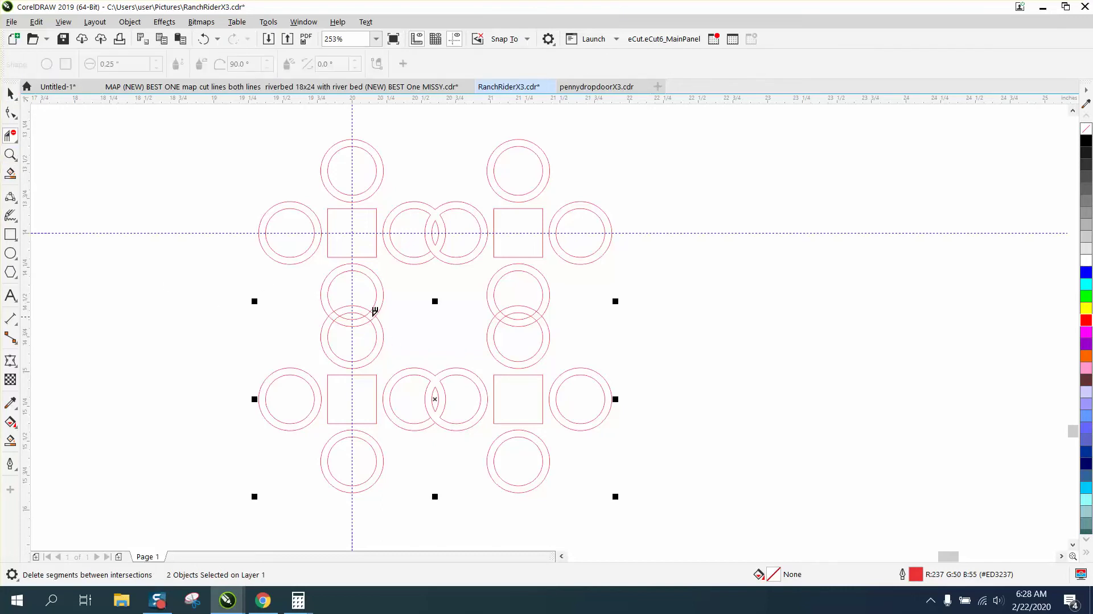
{"action": "left_click", "coordinate": [373, 312]}
{"action": "left_click", "coordinate": [203, 39]}
{"action": "left_click", "coordinate": [10, 155]}
{"action": "left_click_drag", "start_coordinate": [244, 277], "coordinate": [625, 402]}
{"action": "left_click", "coordinate": [10, 135]}
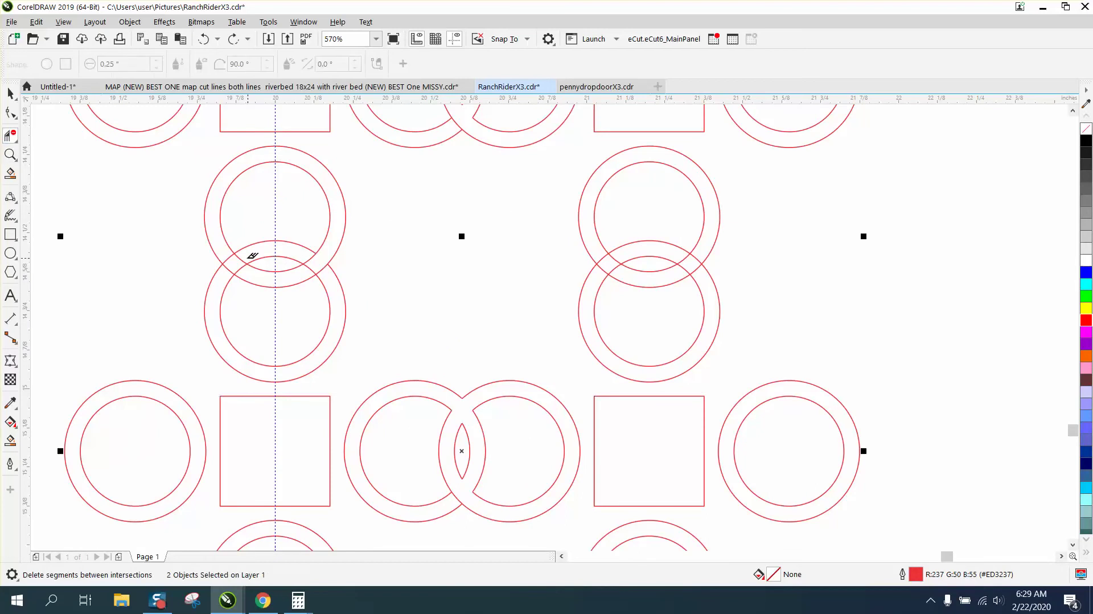
Step: Trim the crossing outer and inner arcs in the left and right ring pairs so they interlock
{"action": "left_click", "coordinate": [235, 264]}
{"action": "left_click", "coordinate": [227, 258]}
{"action": "left_click", "coordinate": [241, 264]}
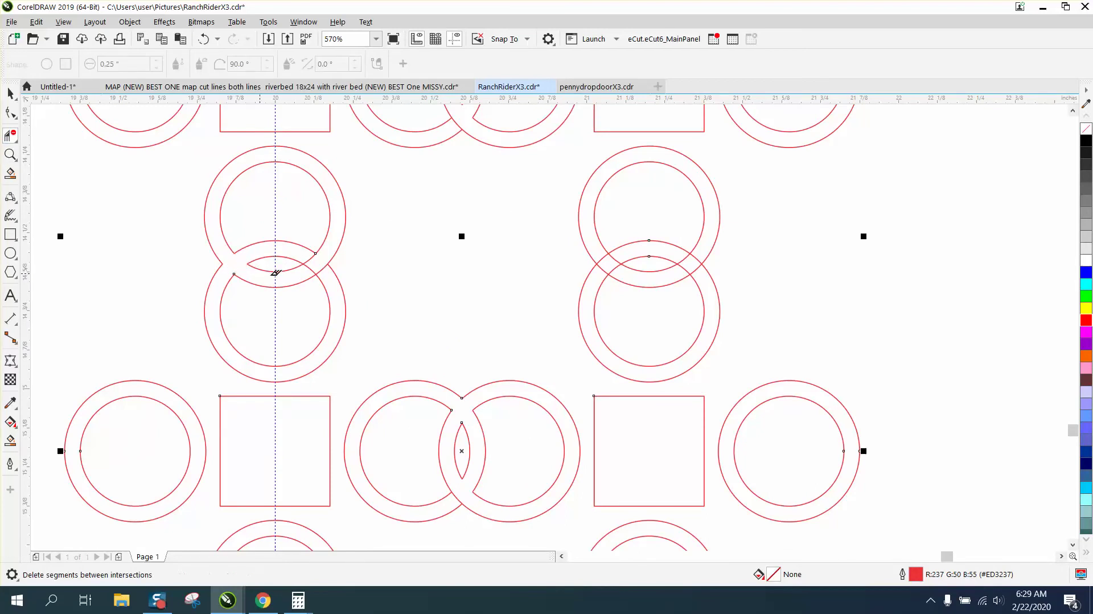
{"action": "left_click", "coordinate": [311, 256]}
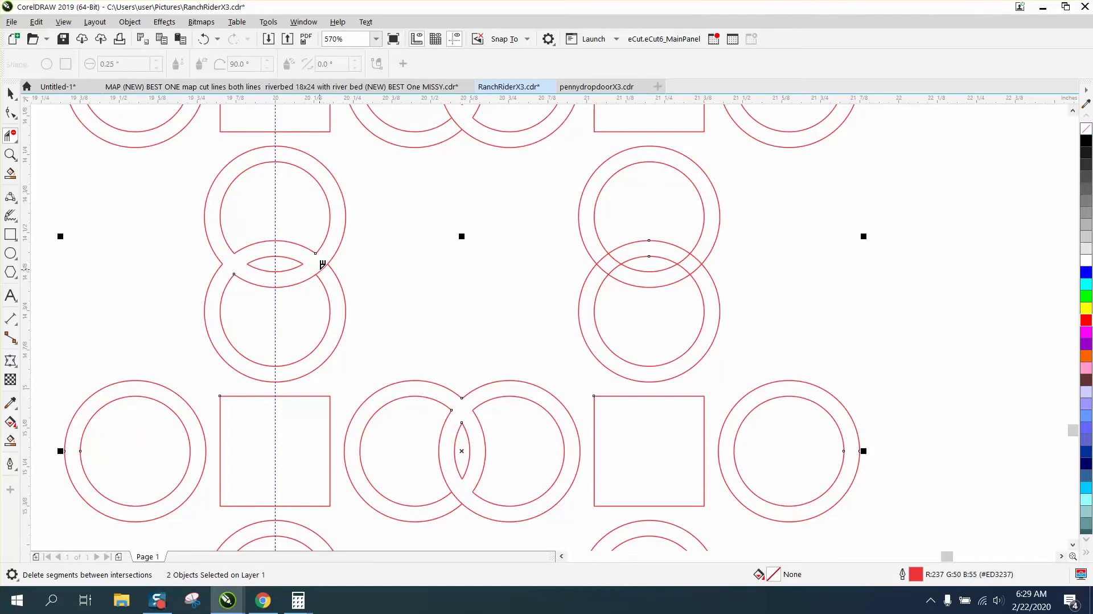
{"action": "left_click", "coordinate": [604, 255]}
{"action": "left_click", "coordinate": [615, 265]}
{"action": "scroll", "coordinate": [666, 267], "scroll_direction": "down", "scroll_amount": 2}
{"action": "scroll", "coordinate": [575, 267], "scroll_direction": "down", "scroll_amount": 2}
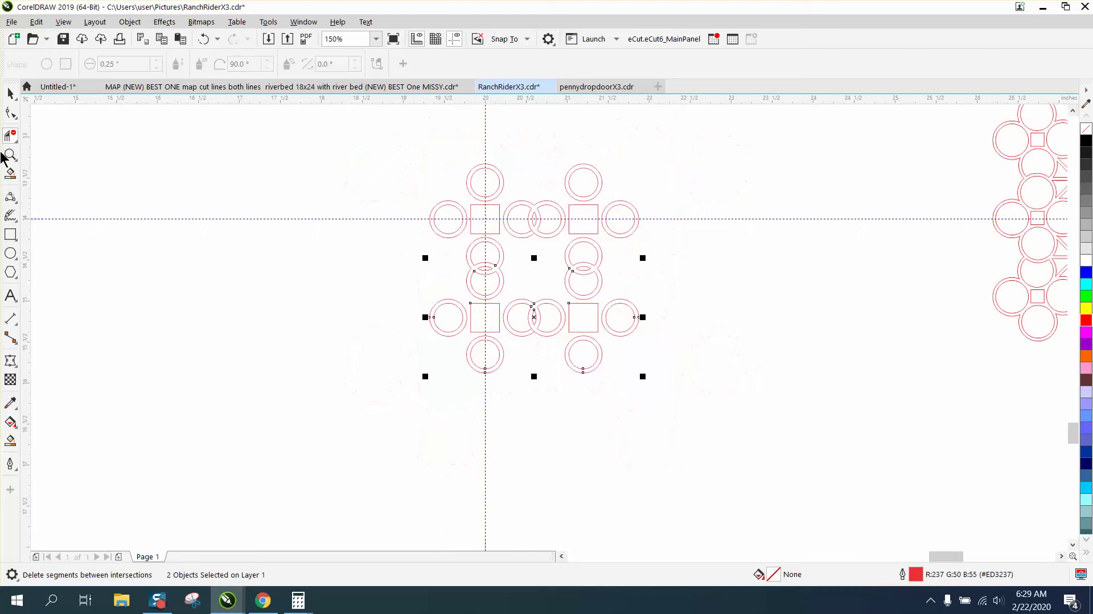
Step: Group the four tile pieces into one object and zoom in on the interlocked rings
{"action": "left_click", "coordinate": [10, 93]}
{"action": "left_click_drag", "start_coordinate": [353, 130], "coordinate": [708, 403]}
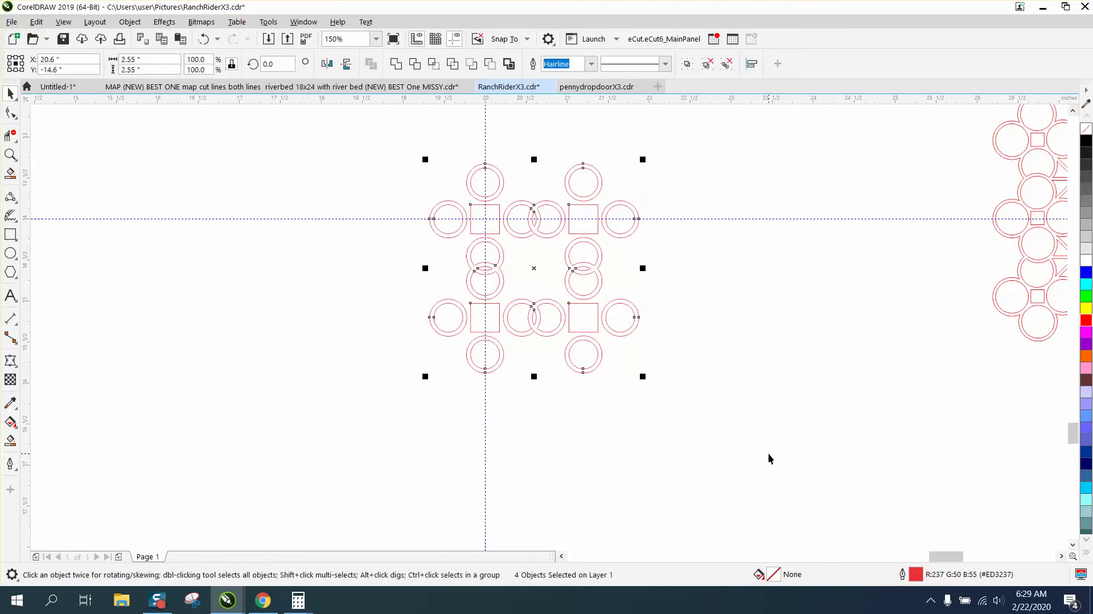
{"action": "key", "text": "ctrl+g"}
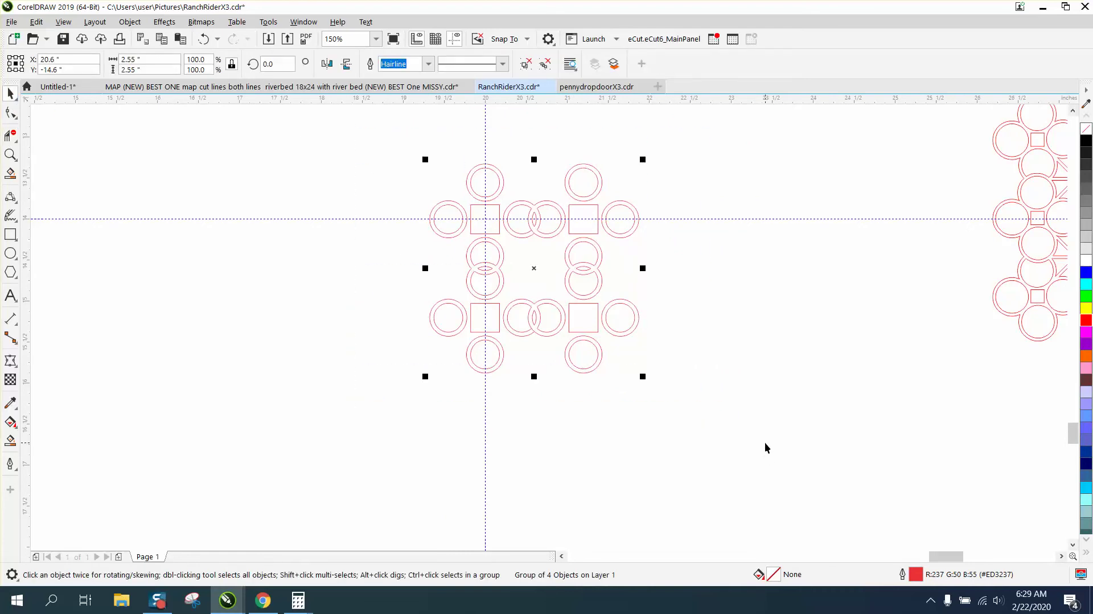
{"action": "left_click", "coordinate": [11, 155]}
{"action": "left_click_drag", "start_coordinate": [396, 209], "coordinate": [686, 340]}
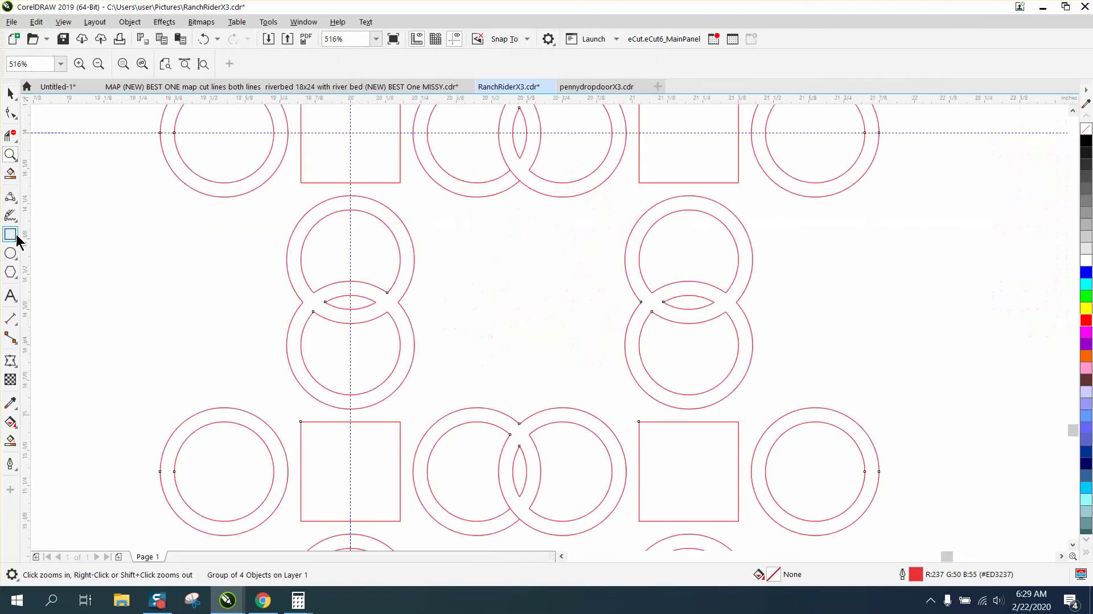
Step: Measure the ring band with a parallel dimension, confirming 0.05 inch, then undo the dimension
{"action": "left_click", "coordinate": [17, 322]}
{"action": "left_click", "coordinate": [52, 320]}
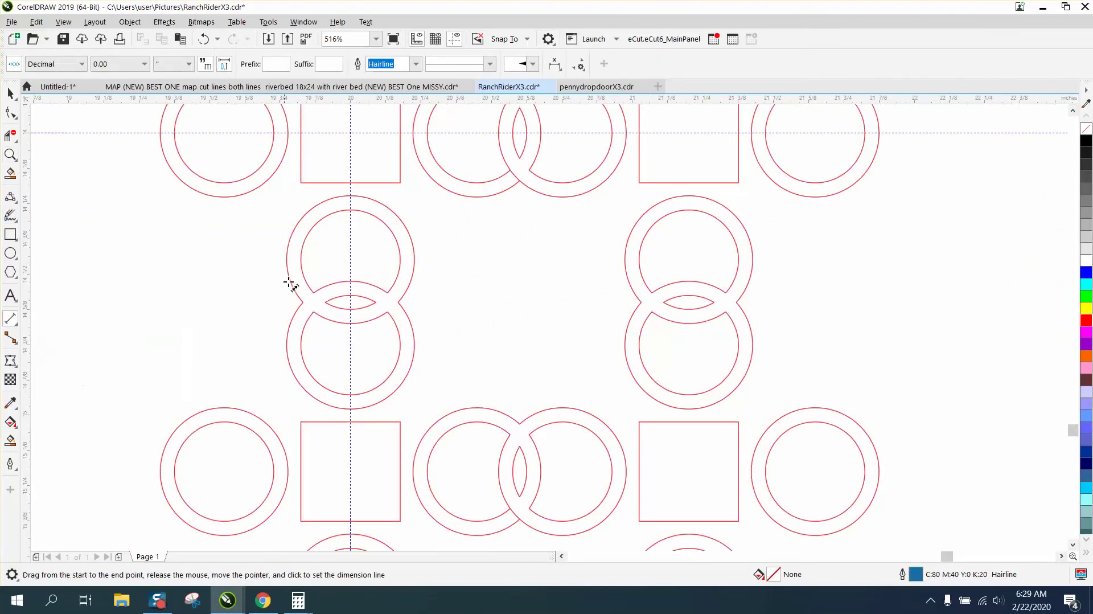
{"action": "left_click_drag", "start_coordinate": [301, 259], "coordinate": [286, 259]}
{"action": "left_click", "coordinate": [283, 232]}
{"action": "left_click", "coordinate": [11, 93]}
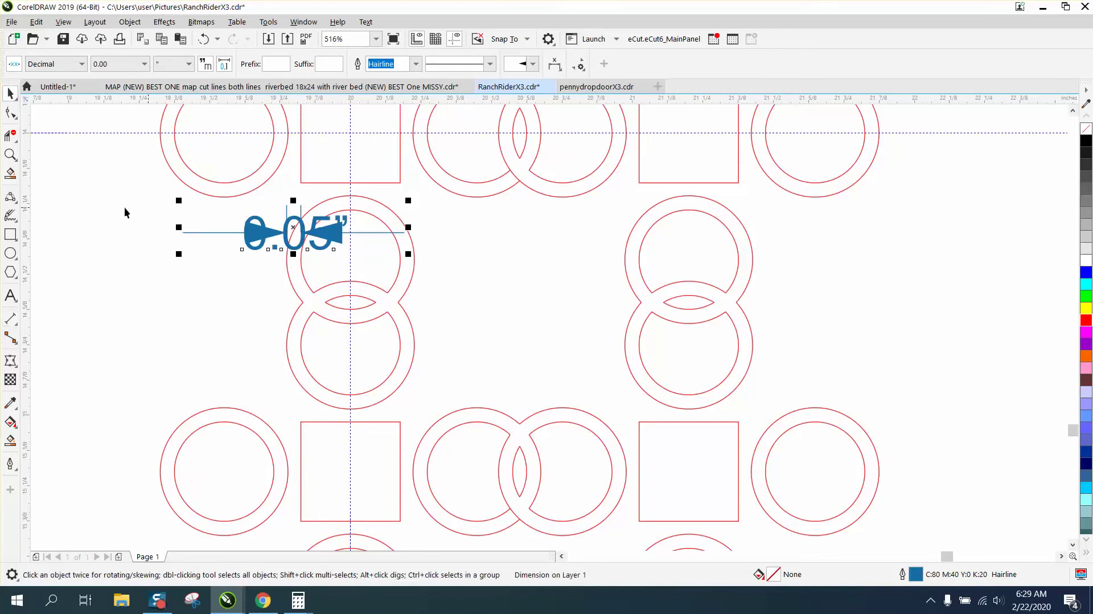
{"action": "left_click", "coordinate": [199, 38]}
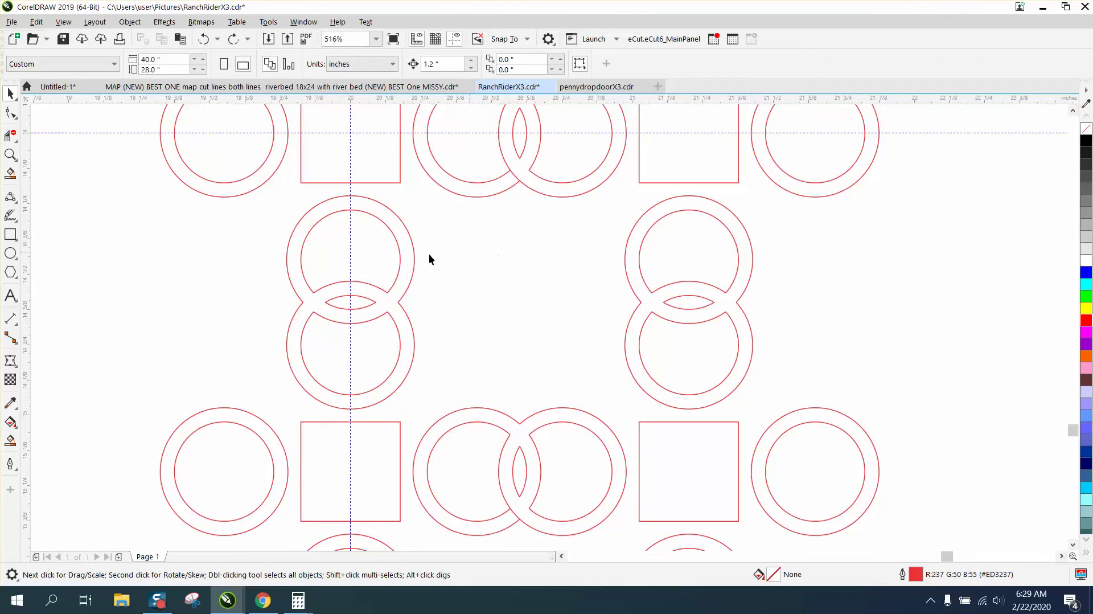
Step: Draw a thin 0.05-inch-wide bar, stretch it to about 0.96 inch tall and centre it with P
{"action": "left_click", "coordinate": [10, 234]}
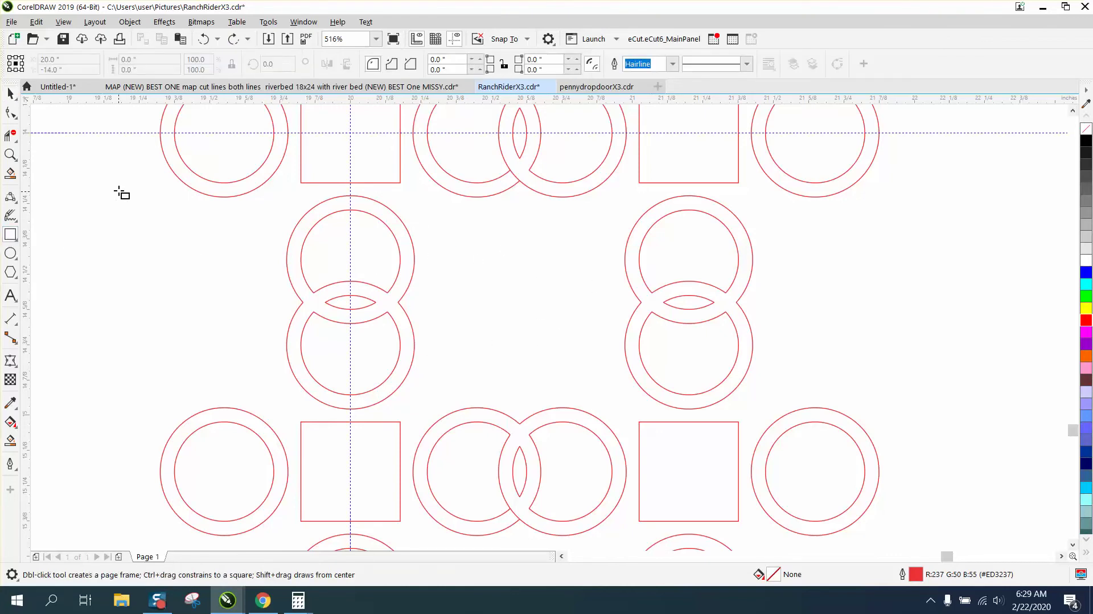
{"action": "left_click_drag", "start_coordinate": [118, 191], "coordinate": [142, 391]}
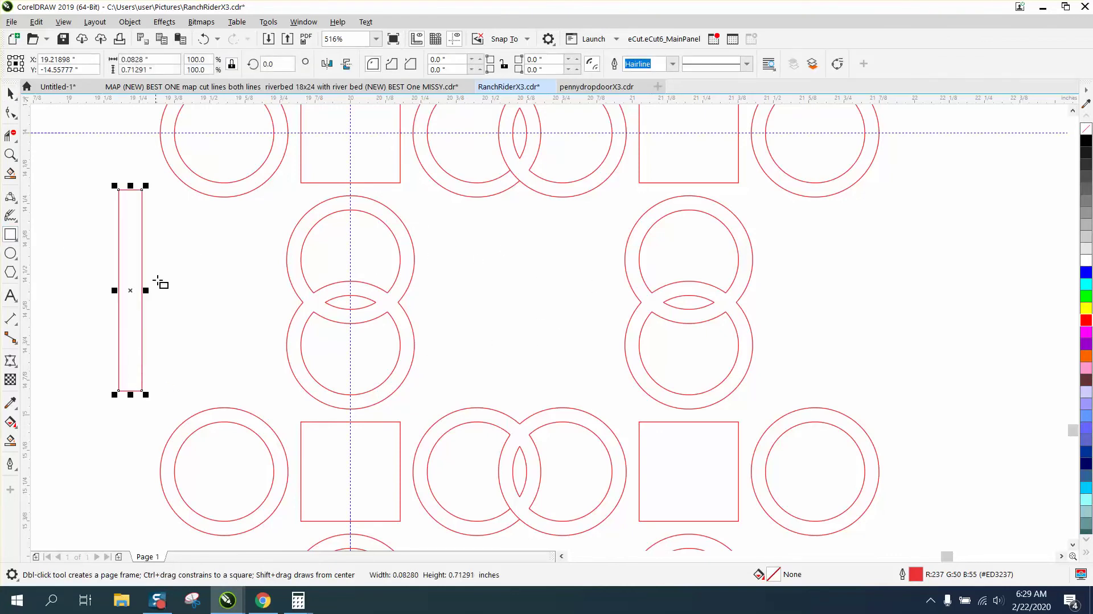
{"action": "double_click", "coordinate": [151, 59]}
{"action": "type", "text": "0.5"}
{"action": "key", "text": "Return"}
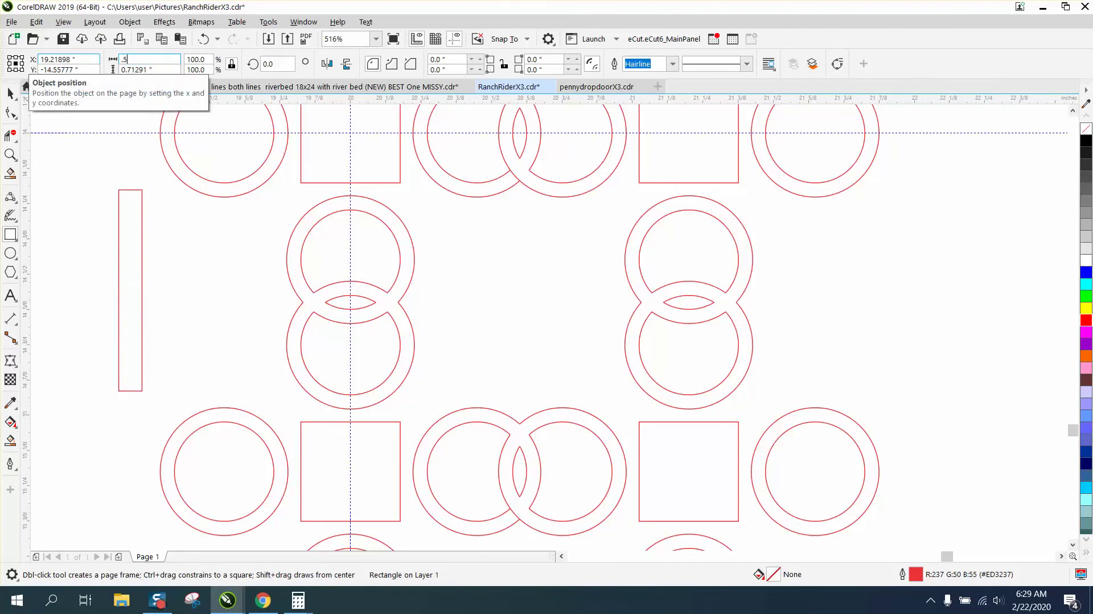
{"action": "double_click", "coordinate": [137, 59]}
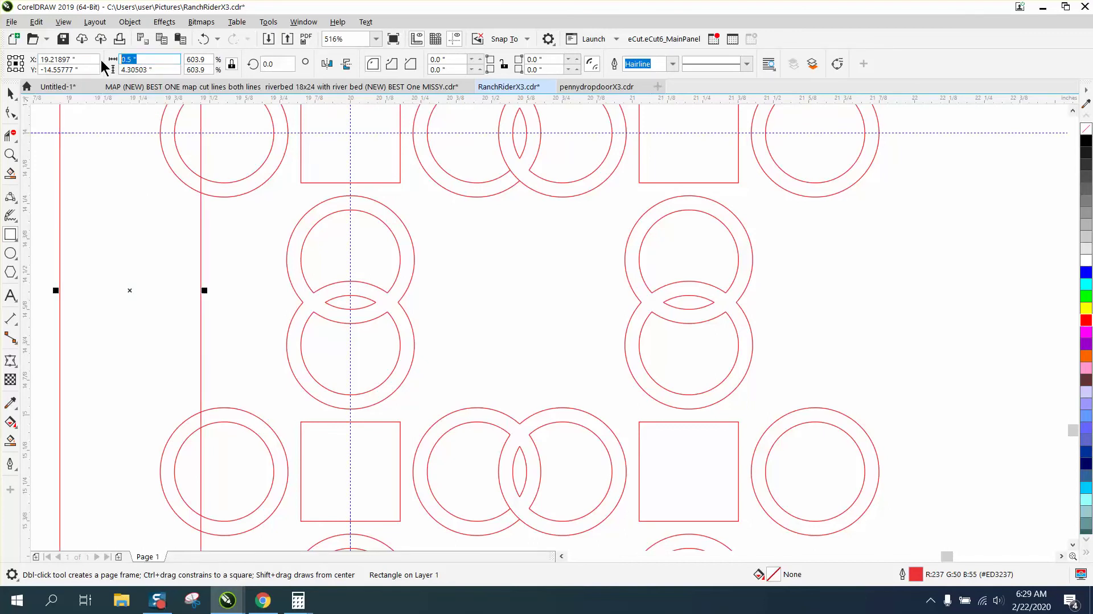
{"action": "type", "text": ".05"}
{"action": "key", "text": "Return"}
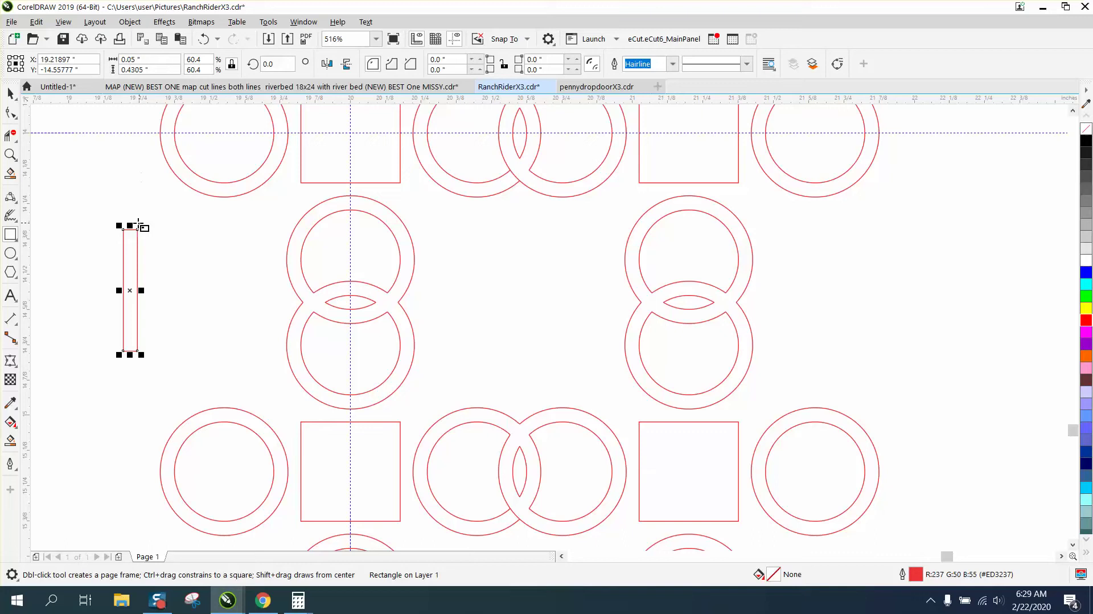
{"action": "left_click_drag", "start_coordinate": [130, 224], "coordinate": [132, 109]}
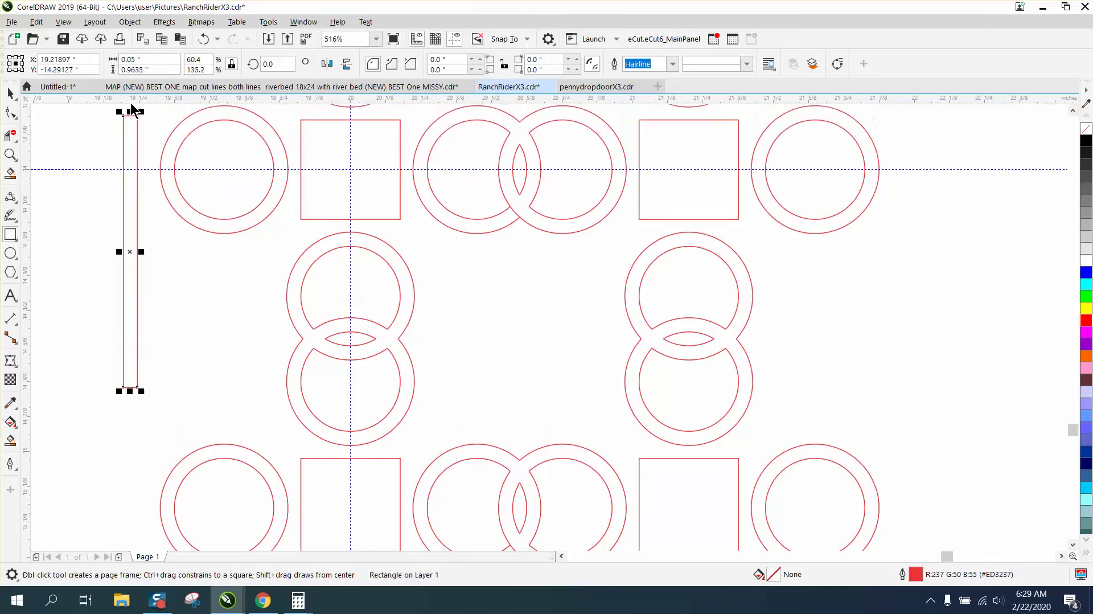
{"action": "key", "text": "p"}
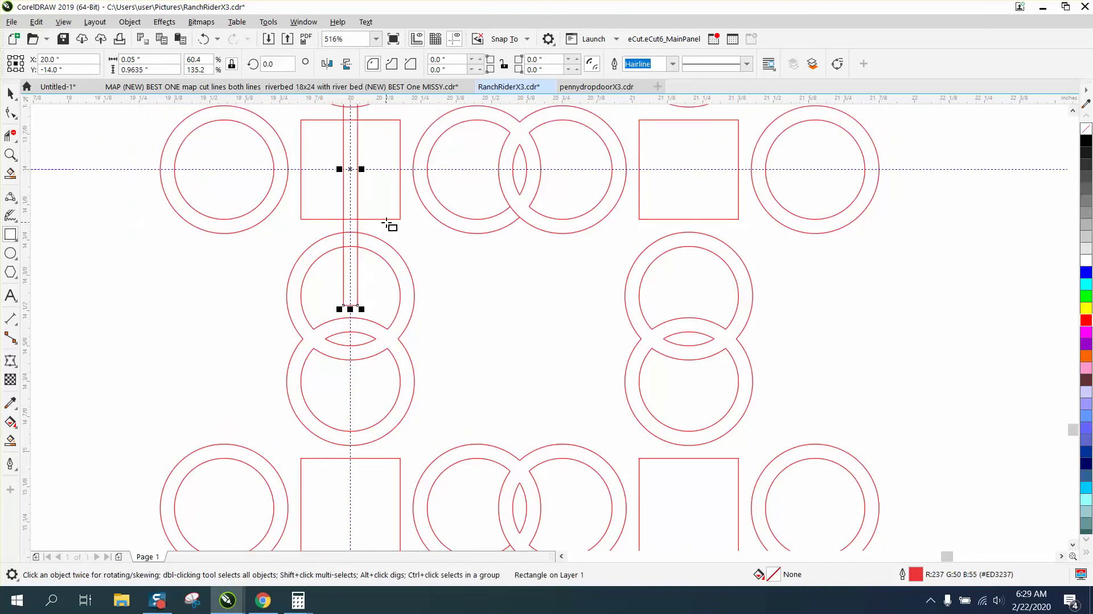
{"action": "scroll", "coordinate": [390, 223], "scroll_direction": "down", "scroll_amount": 2}
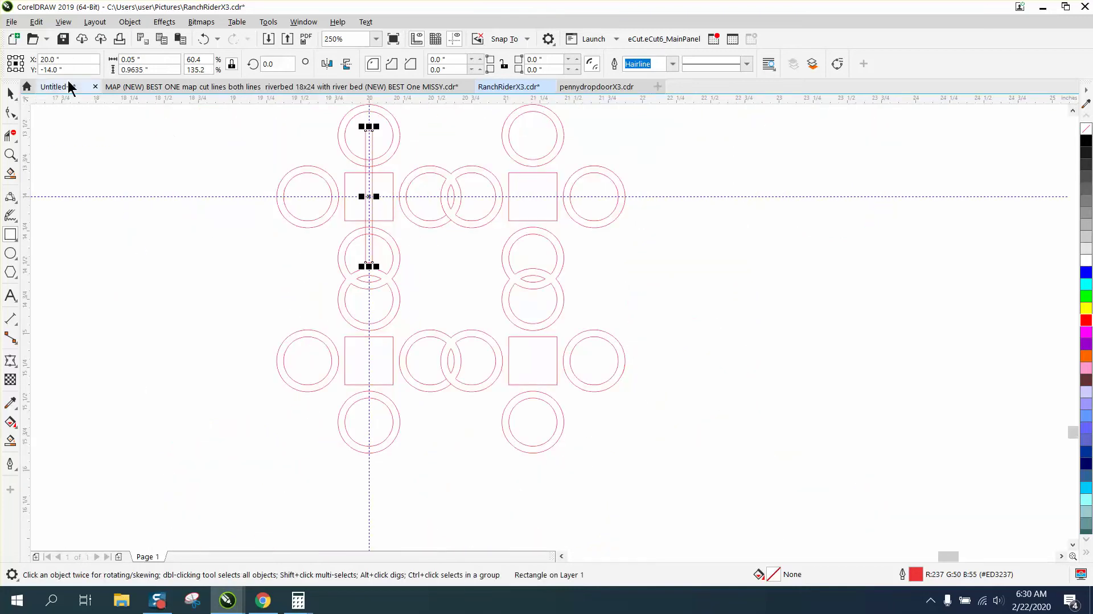
Step: Centre the grouped ring tile on the guide crossing with P
{"action": "left_click", "coordinate": [8, 91]}
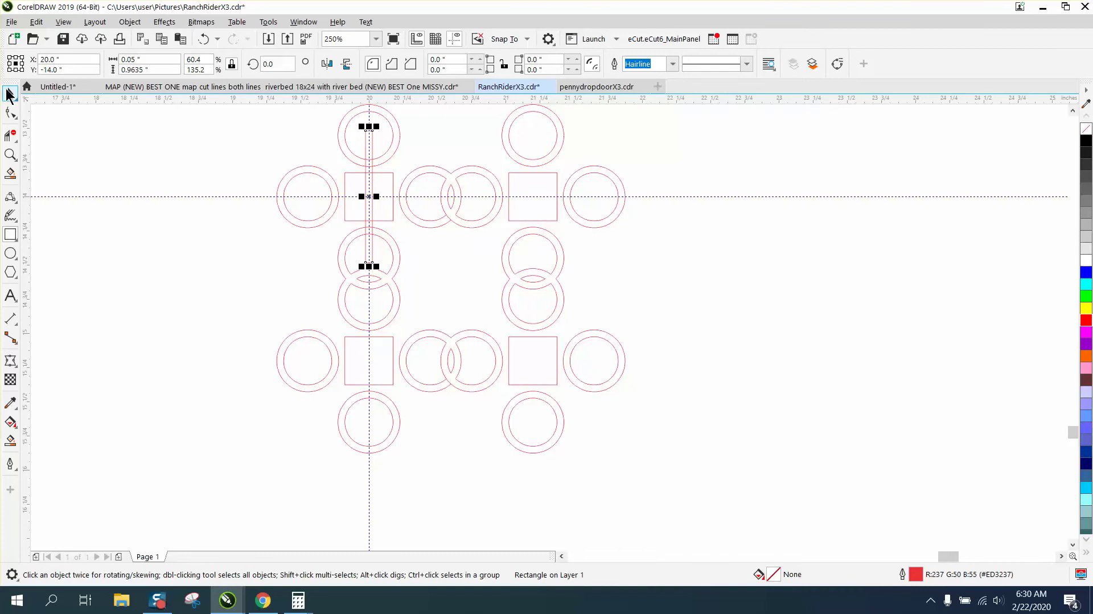
{"action": "left_click", "coordinate": [411, 173]}
{"action": "key", "text": "p"}
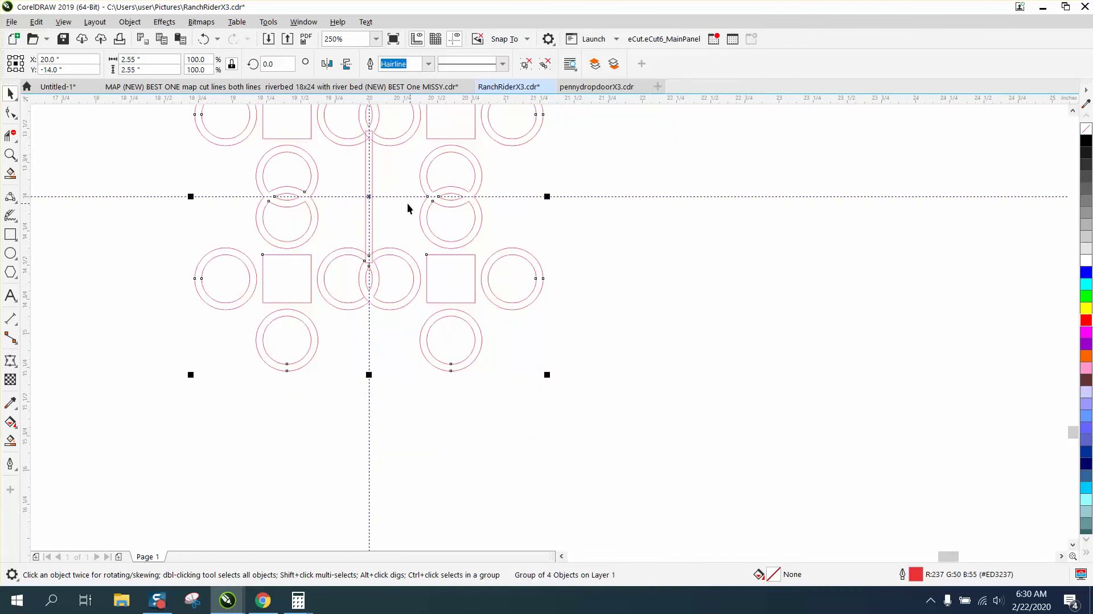
{"action": "left_click", "coordinate": [11, 135]}
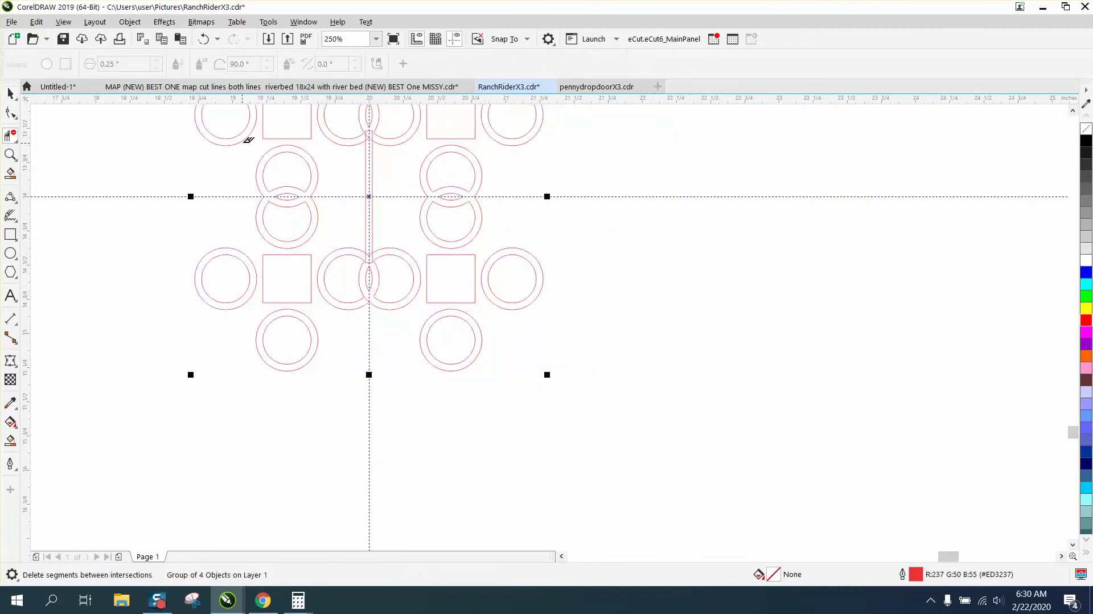
{"action": "left_click", "coordinate": [10, 154]}
{"action": "left_click_drag", "start_coordinate": [253, 135], "coordinate": [555, 322]}
{"action": "right_click", "coordinate": [453, 354]}
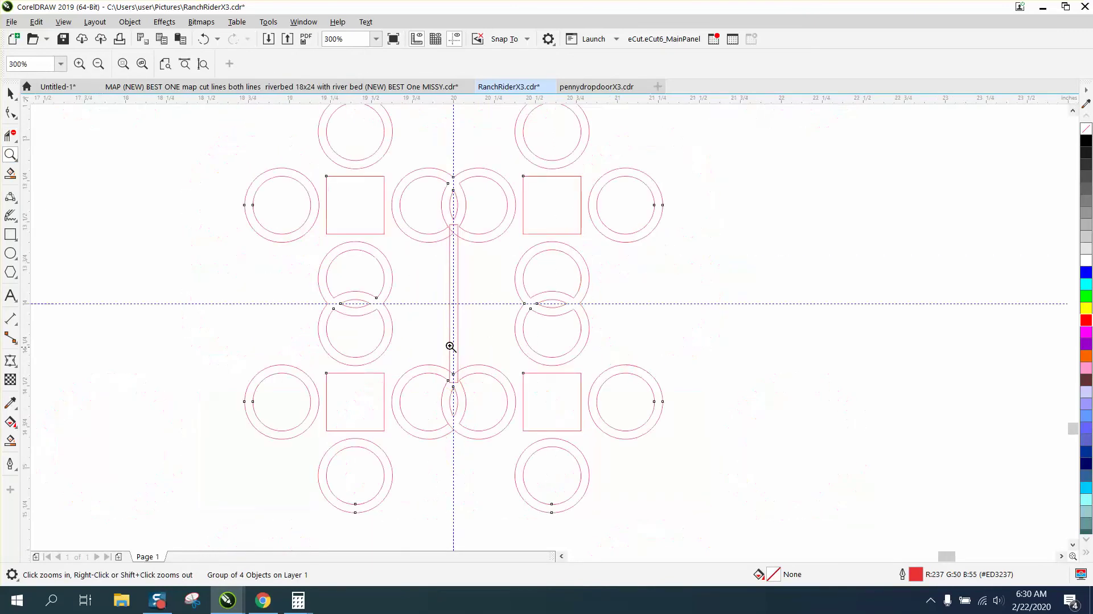
{"action": "left_click", "coordinate": [10, 93]}
{"action": "left_click", "coordinate": [600, 289]}
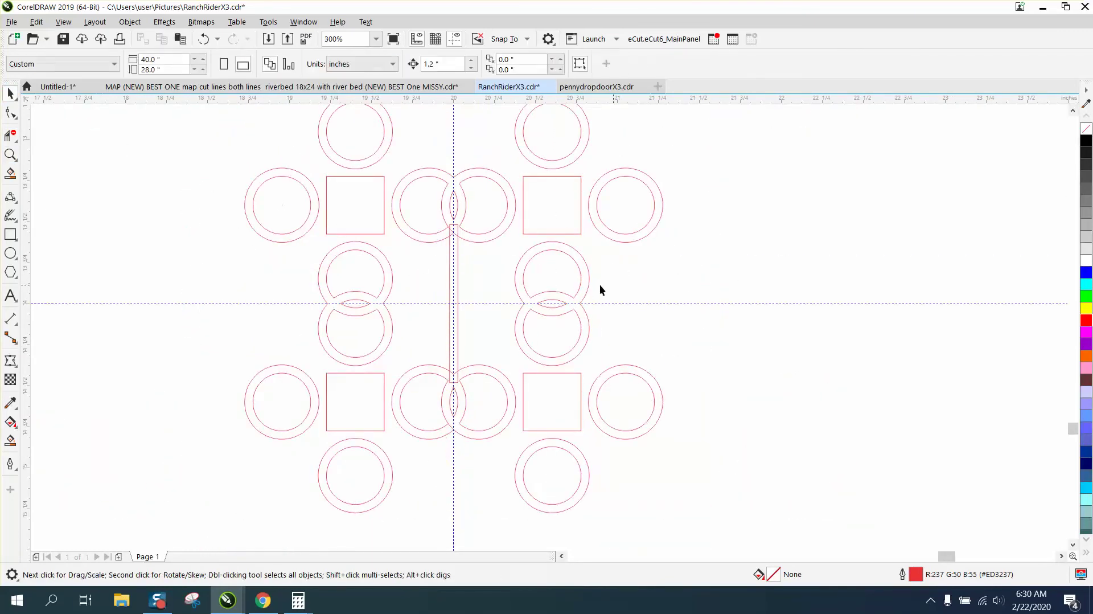
Step: Move a bar copy aside, stretch the central bar across the rings and rotate it 45°
{"action": "left_click", "coordinate": [456, 278]}
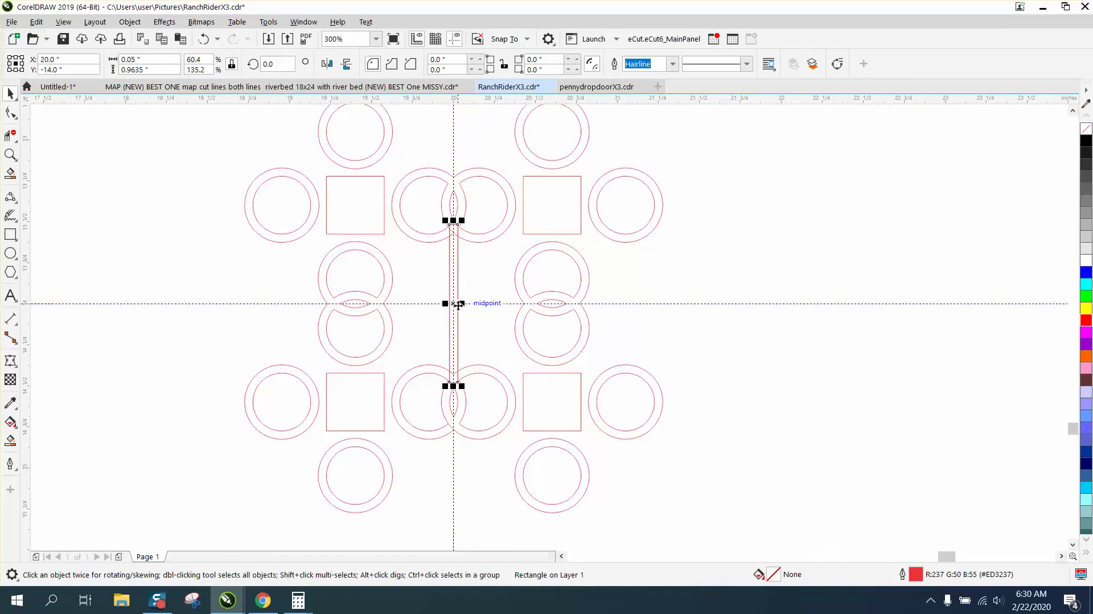
{"action": "key", "text": "Right"}
{"action": "key", "text": "Right"}
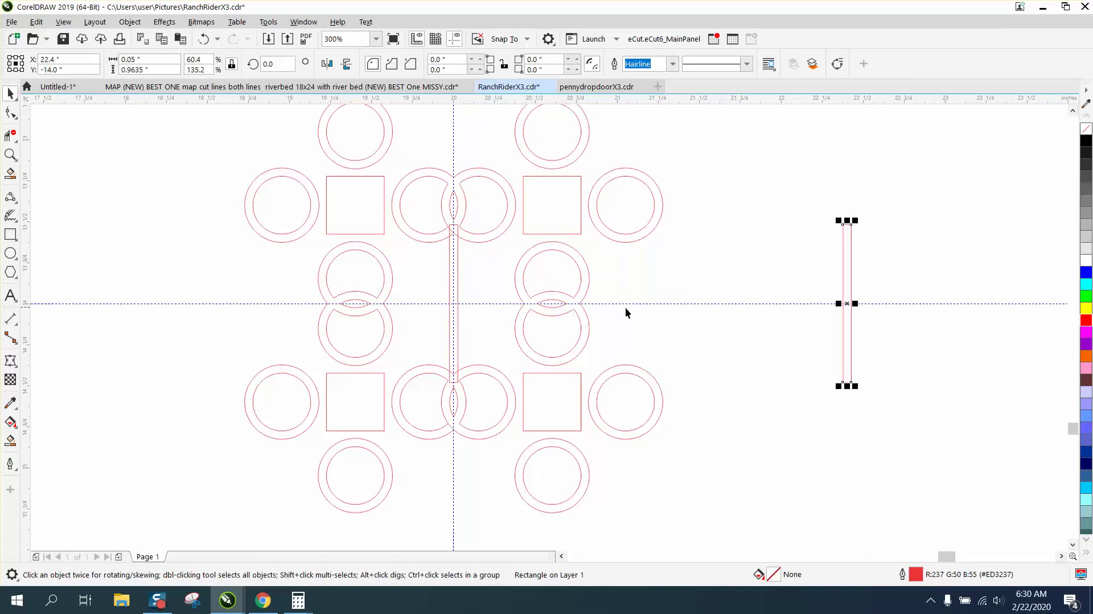
{"action": "left_click", "coordinate": [456, 301]}
{"action": "left_click_drag", "start_coordinate": [453, 220], "coordinate": [455, 166]}
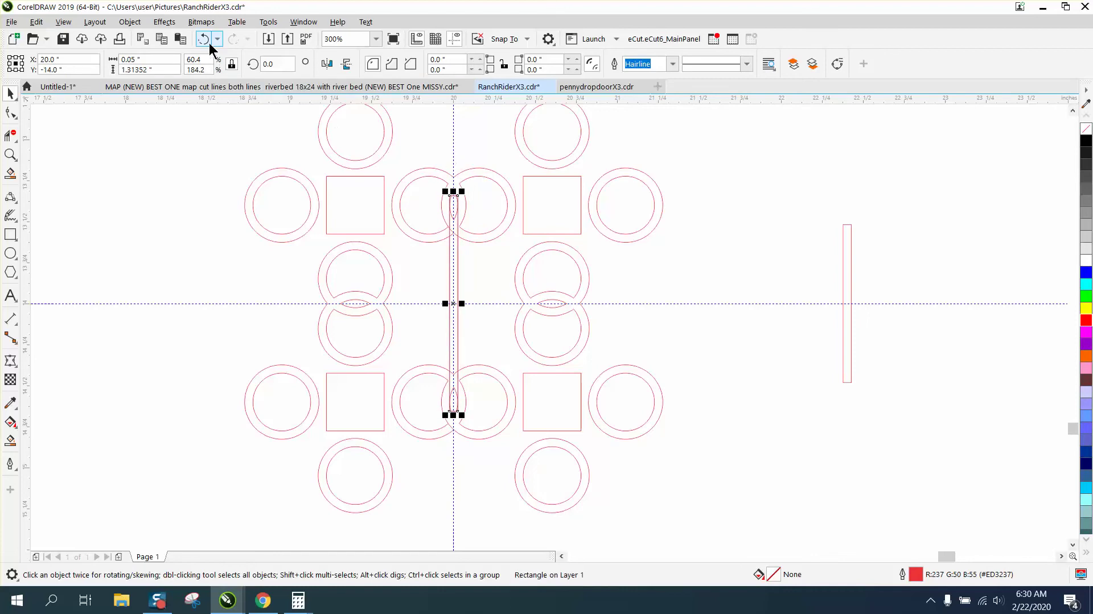
{"action": "left_click", "coordinate": [272, 64]}
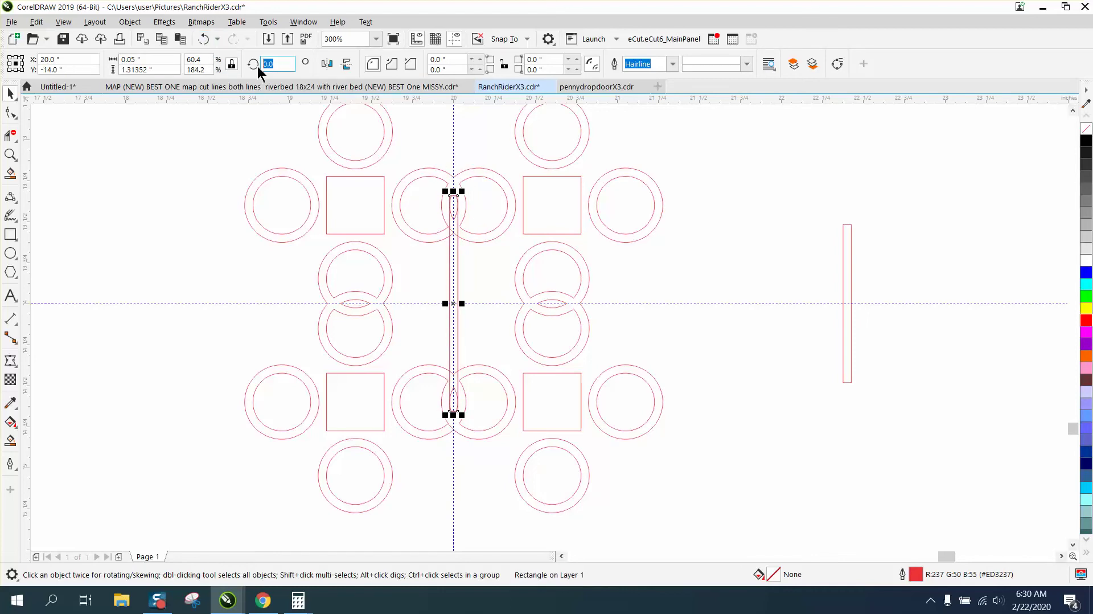
{"action": "type", "text": "45"}
{"action": "key", "text": "Return"}
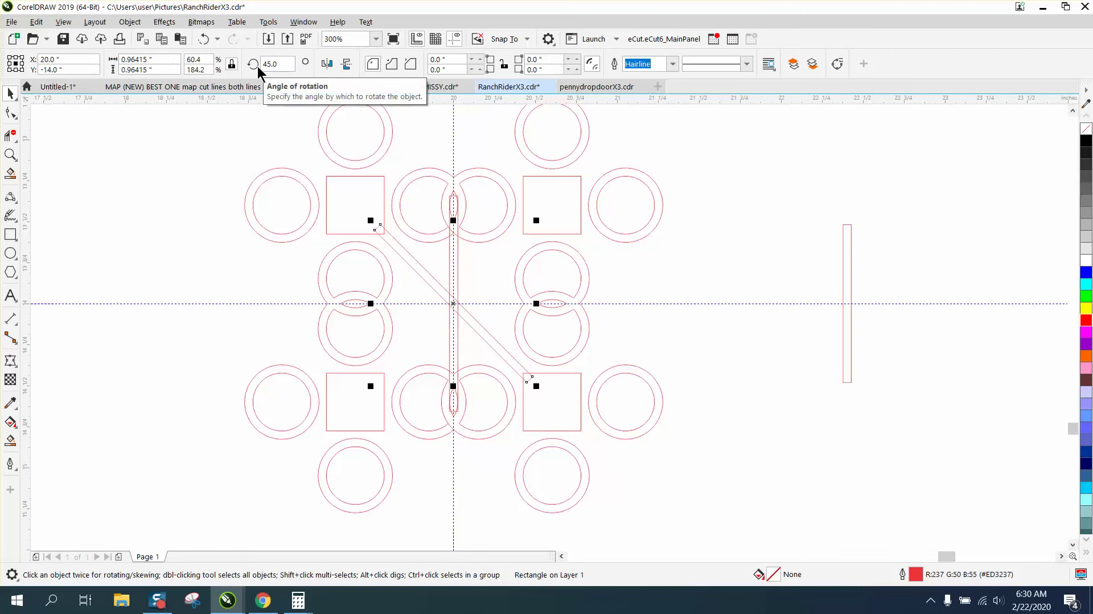
Step: Rotate the vertical thin bar to -45° so the two diagonals form an X
{"action": "left_click", "coordinate": [457, 264]}
{"action": "left_click", "coordinate": [288, 64]}
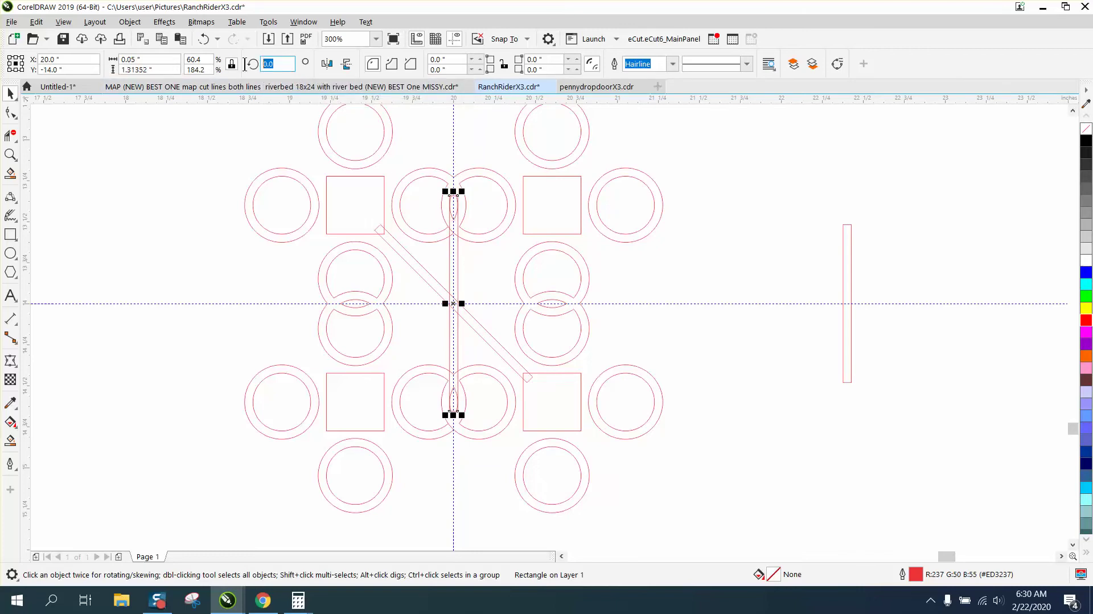
{"action": "type", "text": "-45"}
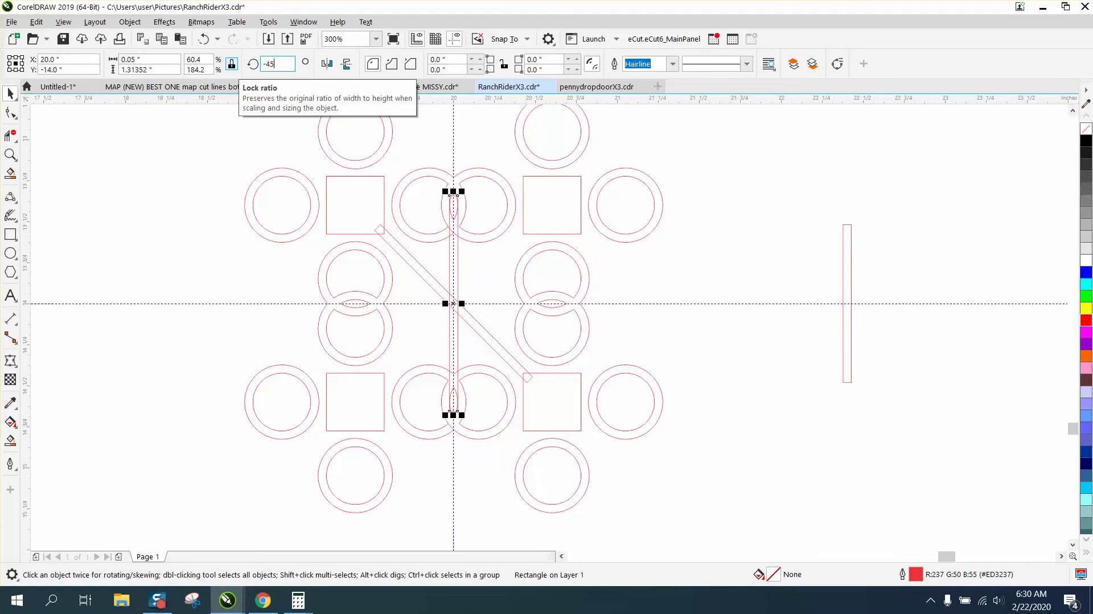
{"action": "key", "text": "Return"}
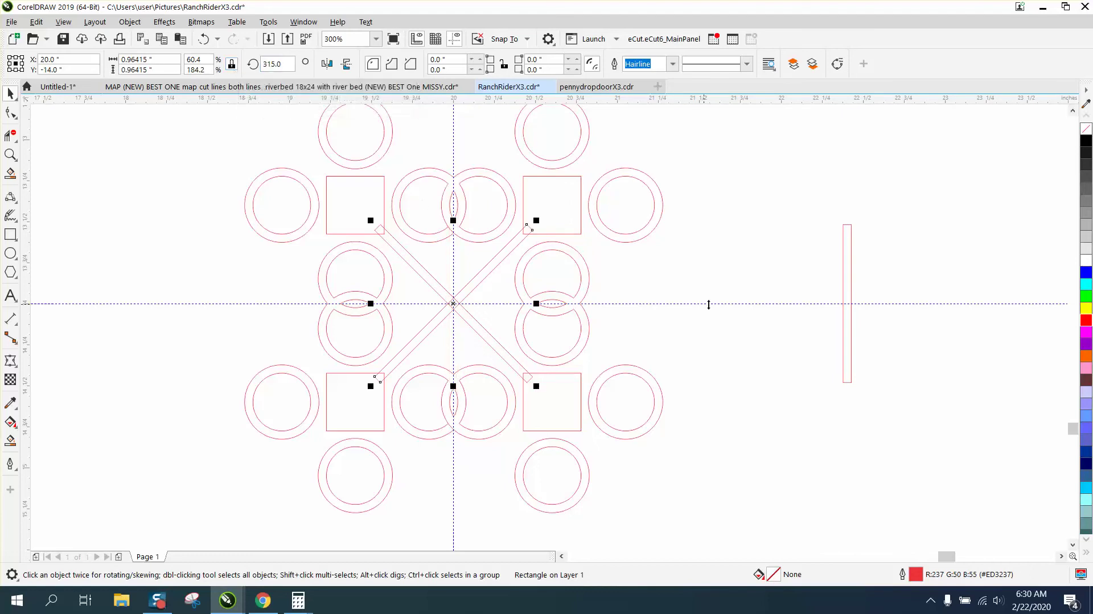
Step: Centre the tall bar on the right with P and rotate it 90° to lie horizontal
{"action": "left_click", "coordinate": [843, 309]}
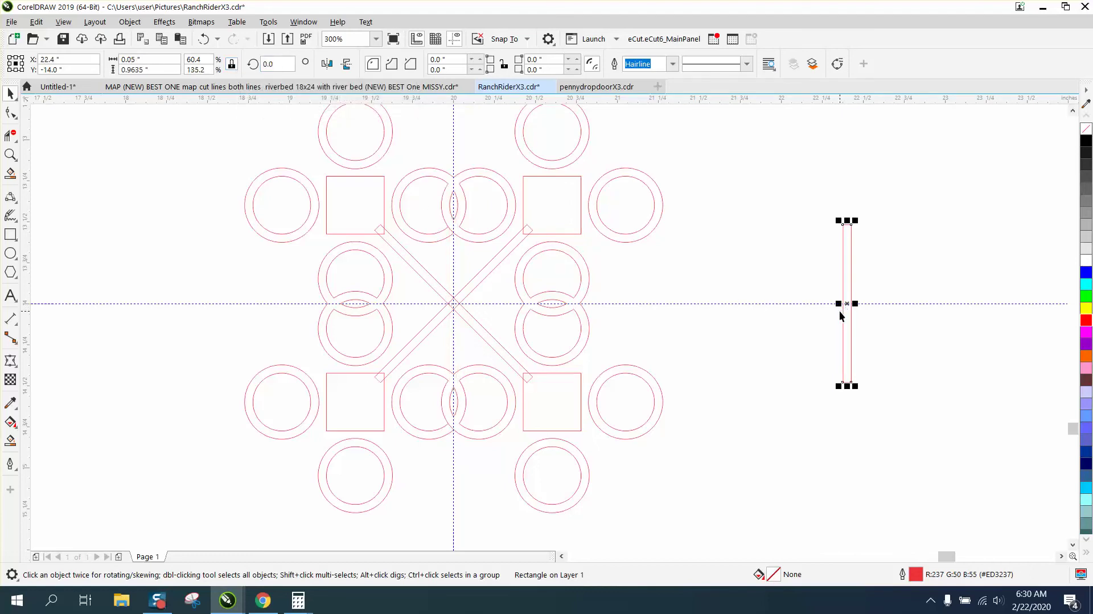
{"action": "key", "text": "p"}
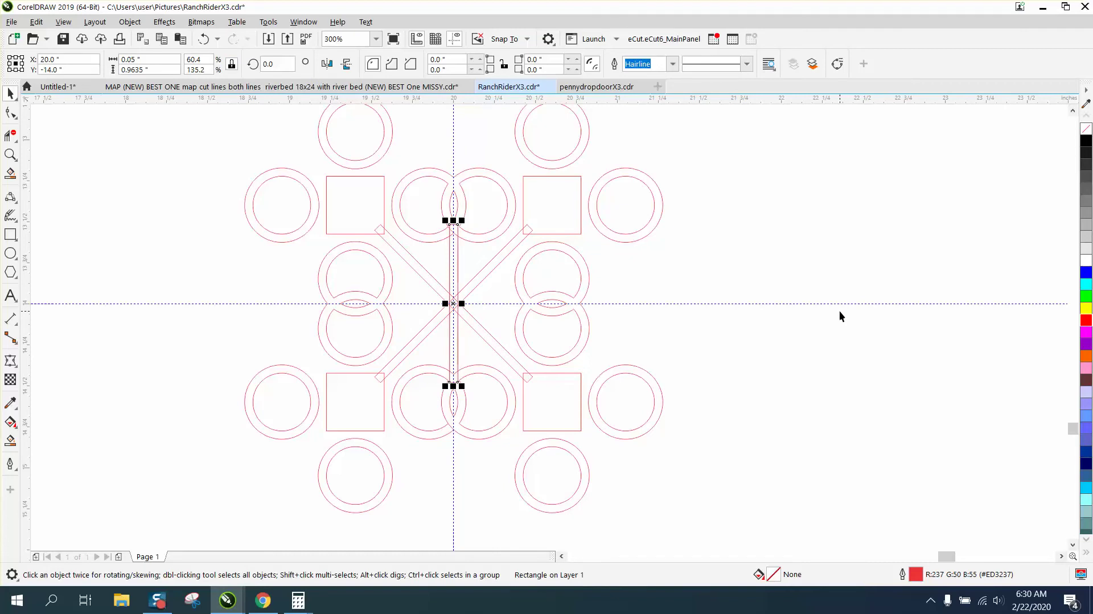
{"action": "left_click", "coordinate": [278, 64]}
{"action": "type", "text": "90"}
{"action": "key", "text": "Return"}
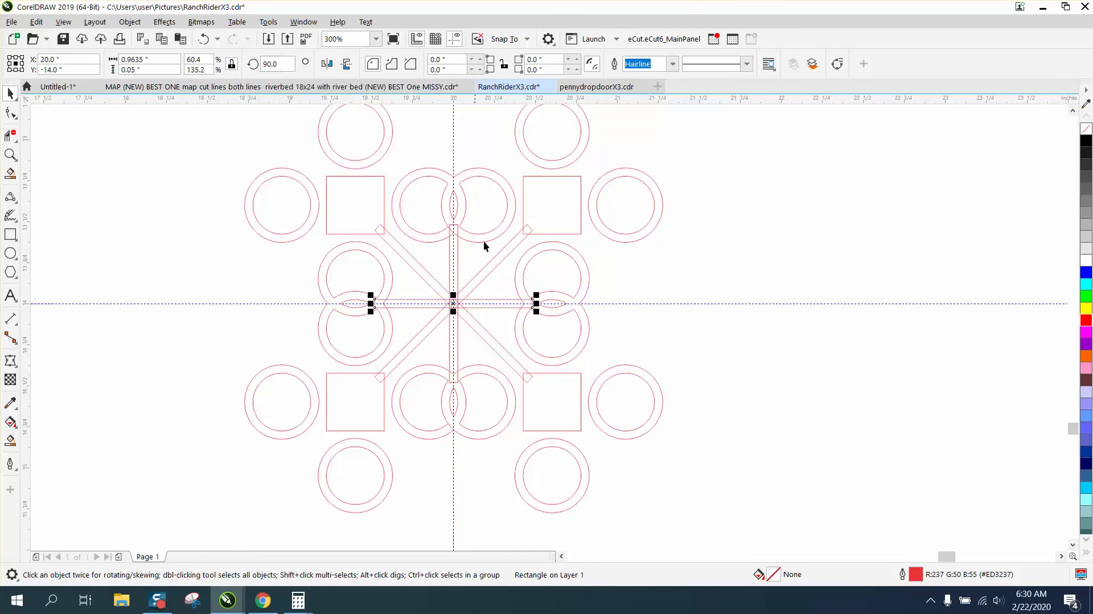
{"action": "left_click", "coordinate": [10, 154]}
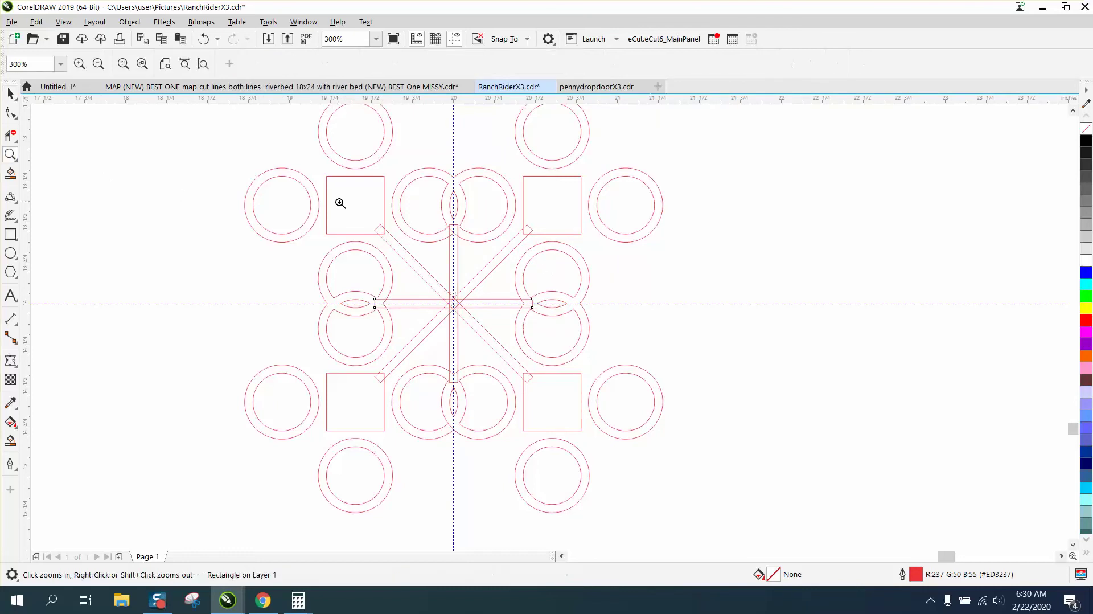
Step: Trim the overlapping bar segments, diagonal end caps and horizontal bar's right end at the crossing
{"action": "left_click_drag", "start_coordinate": [345, 206], "coordinate": [698, 374]}
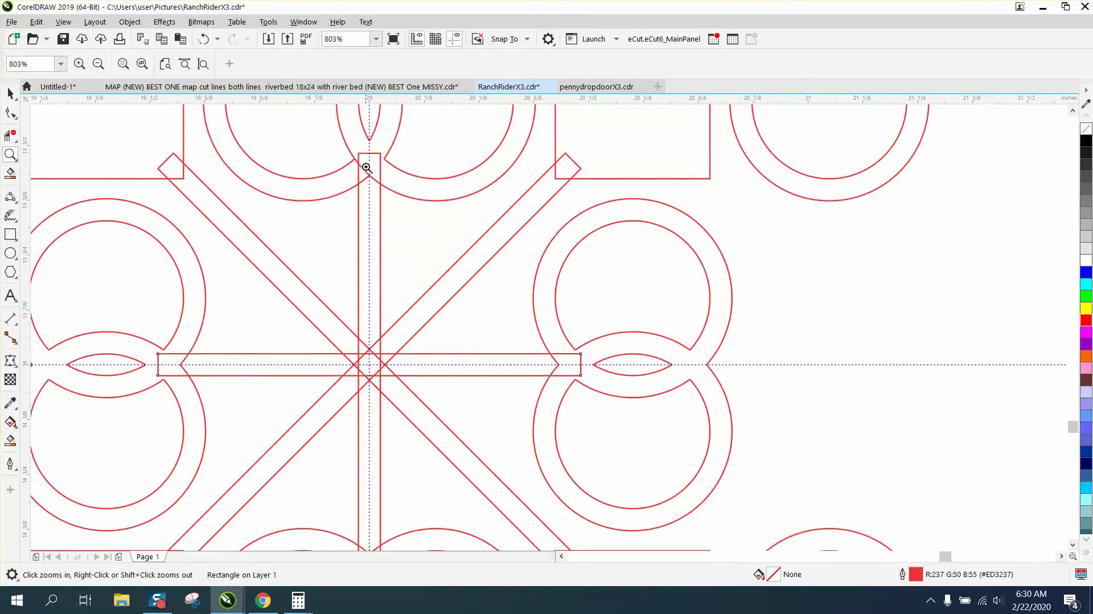
{"action": "left_click", "coordinate": [11, 135]}
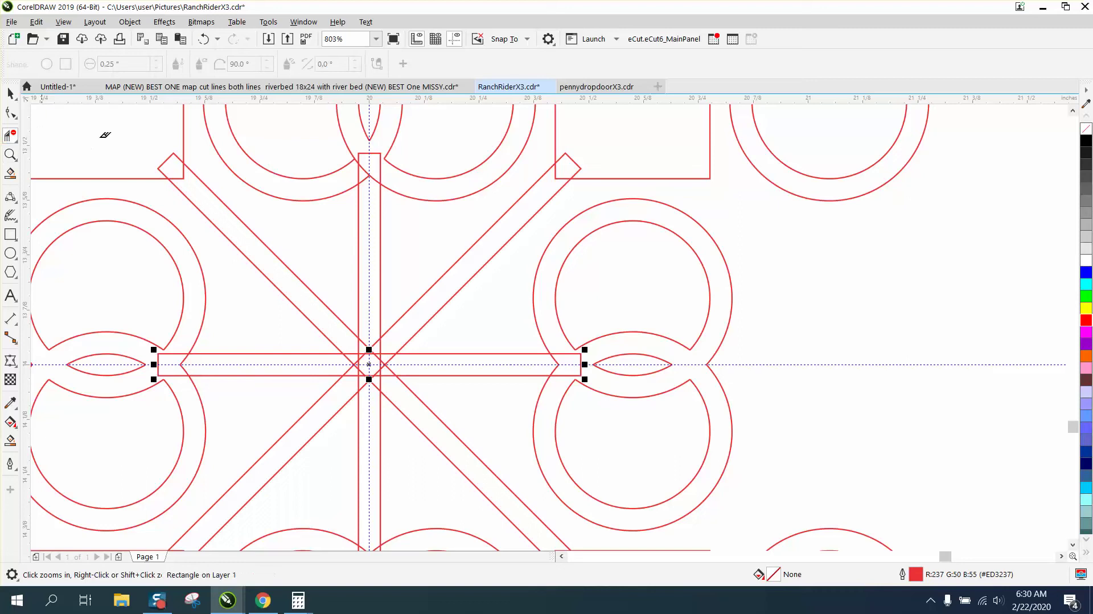
{"action": "left_click", "coordinate": [361, 166]}
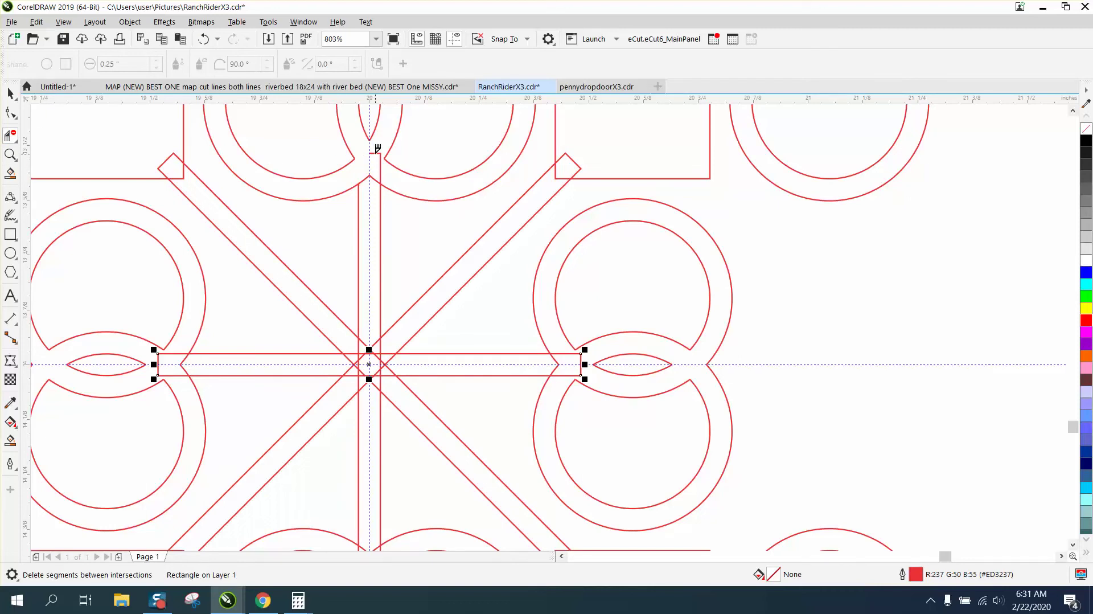
{"action": "left_click", "coordinate": [378, 151]}
{"action": "left_click", "coordinate": [370, 177]}
{"action": "left_click", "coordinate": [178, 153]}
{"action": "left_click", "coordinate": [576, 162]}
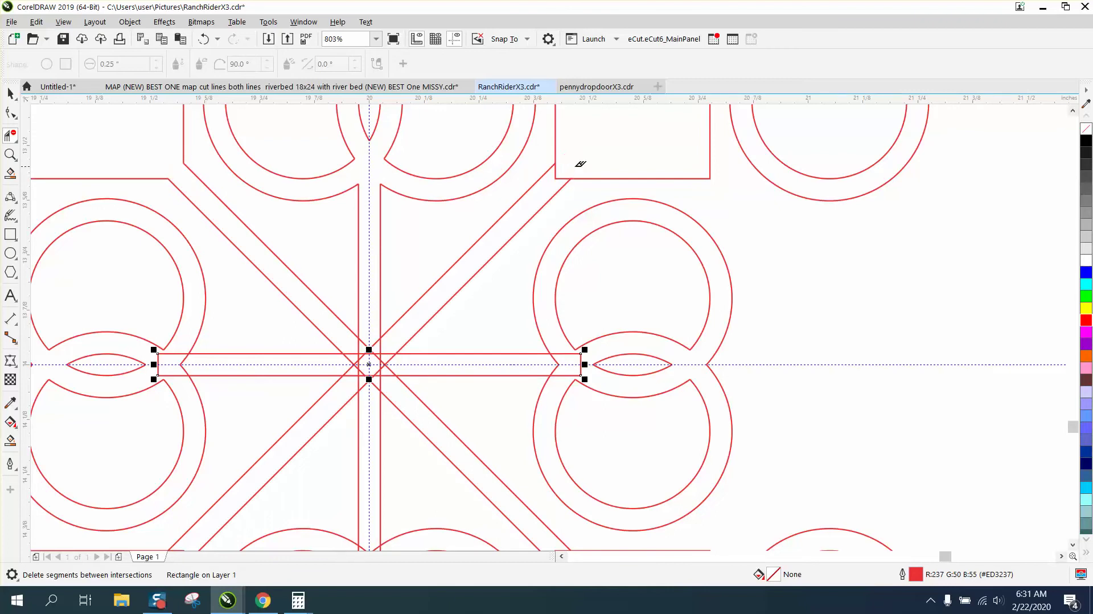
{"action": "left_click", "coordinate": [558, 174]}
{"action": "left_click", "coordinate": [582, 353]}
{"action": "left_click", "coordinate": [579, 370]}
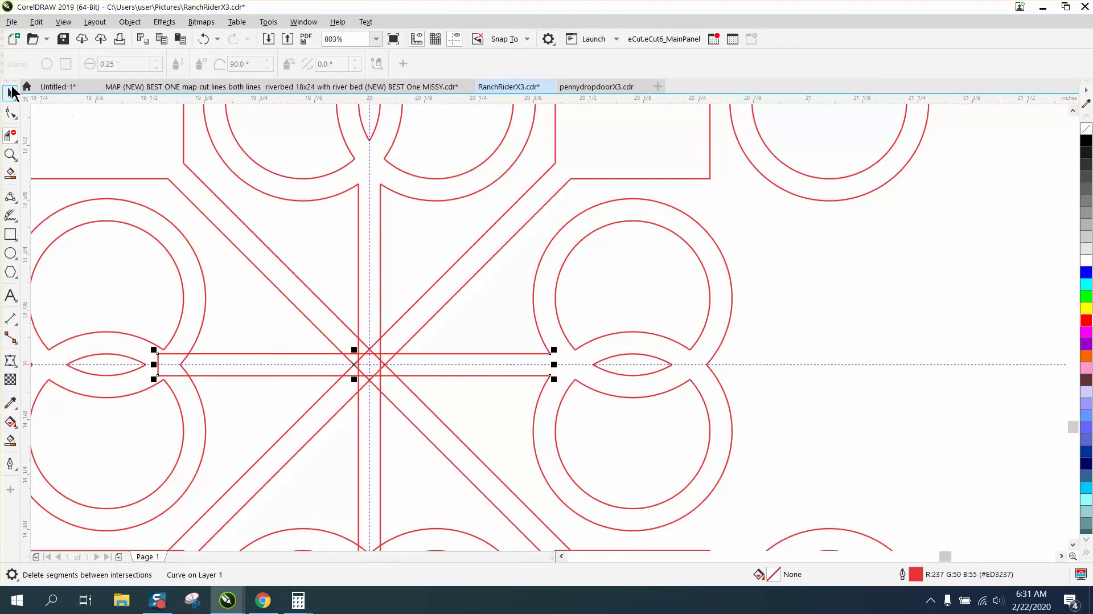
Step: Delete the vertical guideline
{"action": "left_click", "coordinate": [11, 93]}
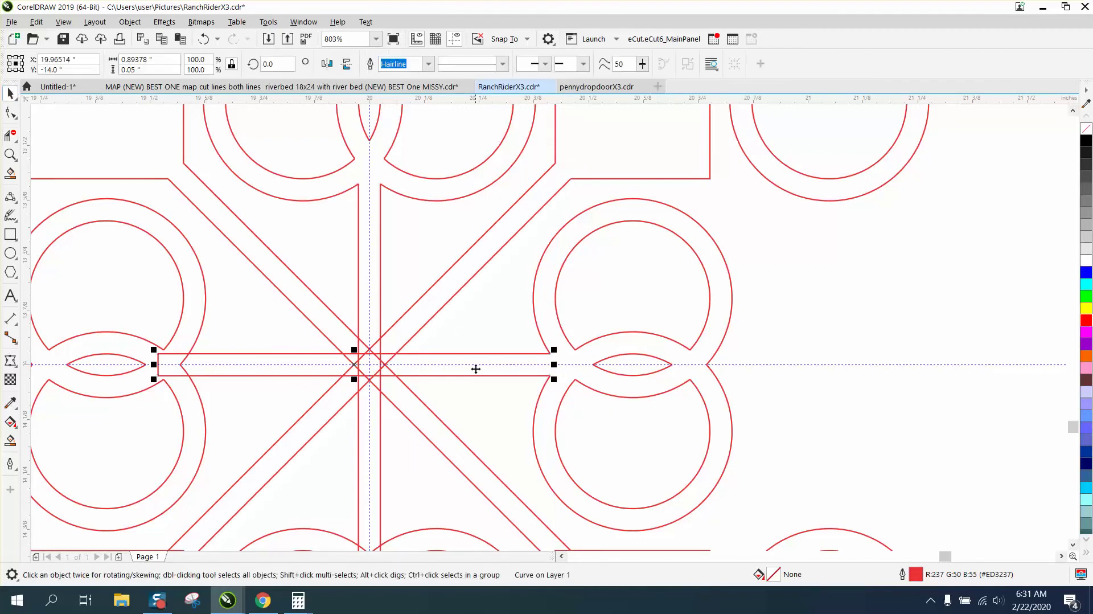
{"action": "left_click", "coordinate": [786, 367]}
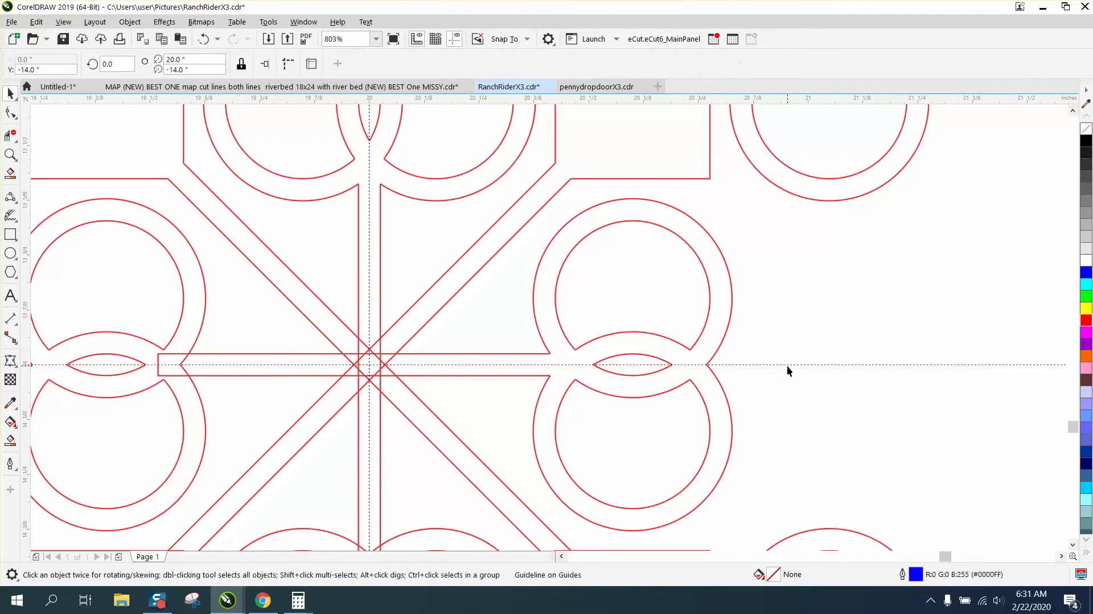
{"action": "left_click", "coordinate": [370, 285]}
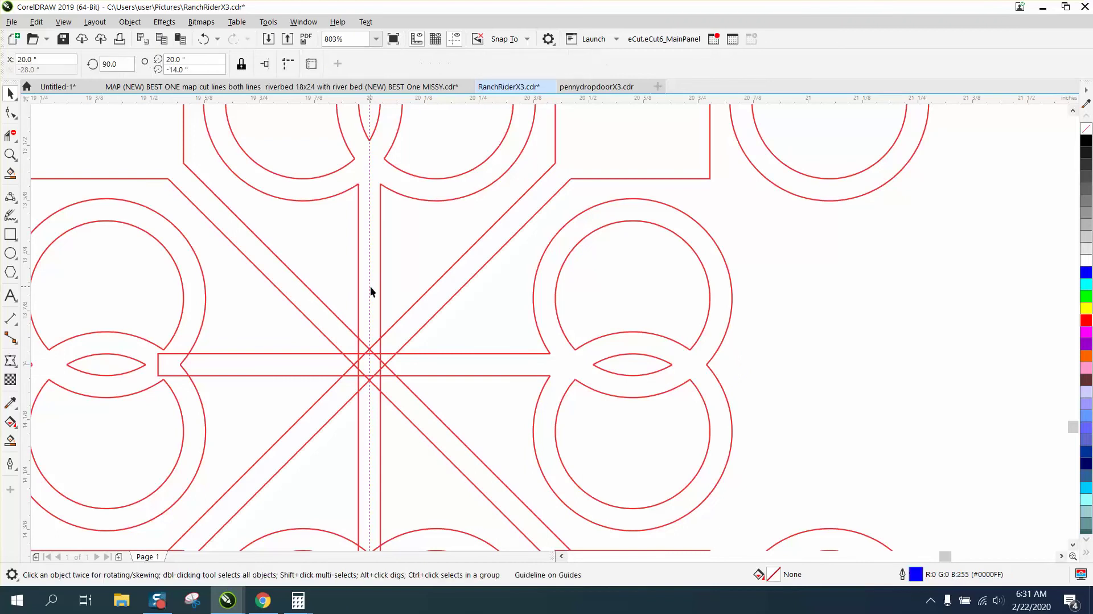
{"action": "key", "text": "Delete"}
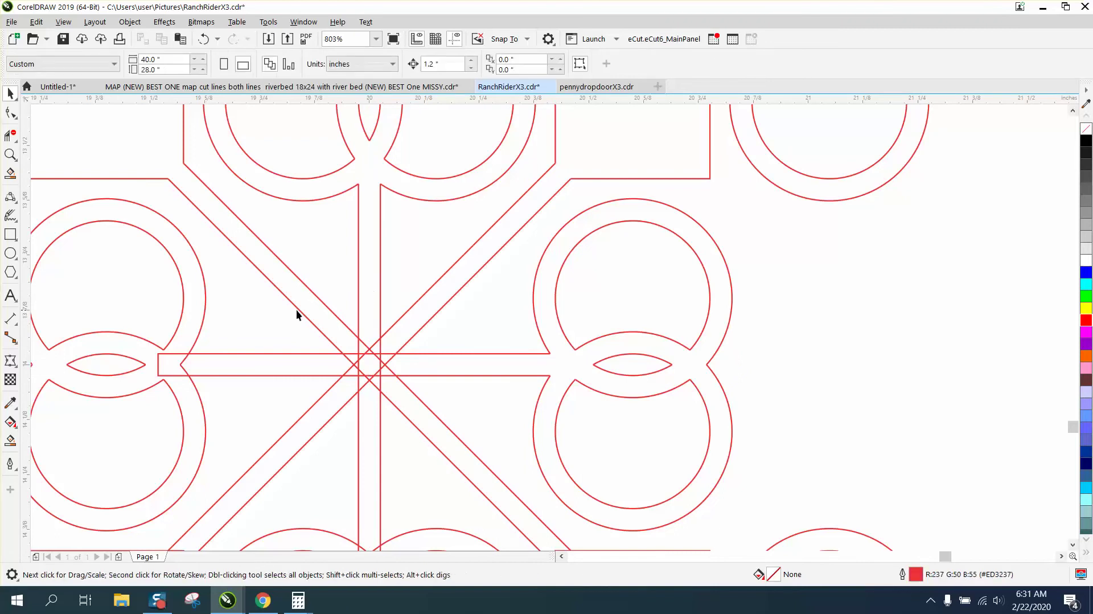
Step: Trim the horizontal bar's left end and the ring arc between the bar lines
{"action": "left_click", "coordinate": [10, 135]}
{"action": "left_click", "coordinate": [178, 362]}
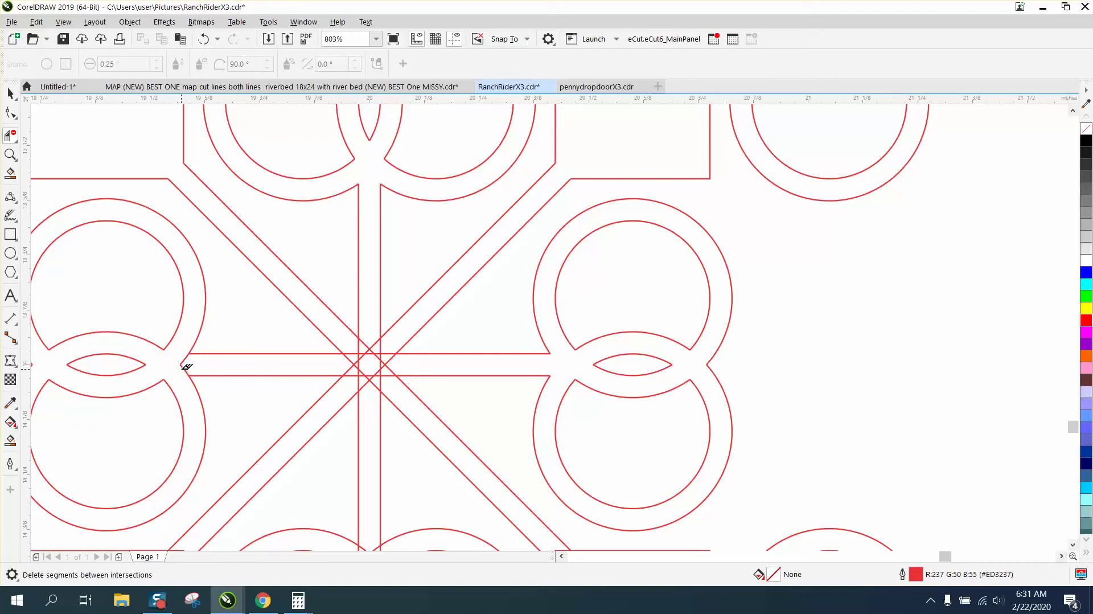
{"action": "left_click", "coordinate": [189, 361]}
{"action": "scroll", "coordinate": [270, 379], "scroll_direction": "down", "scroll_amount": 2}
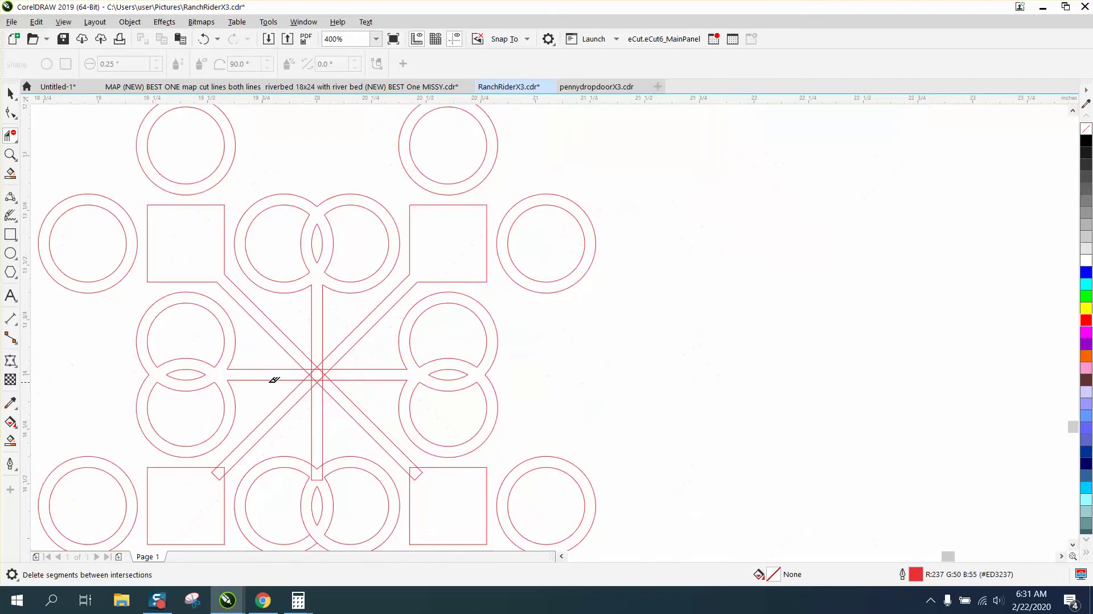
Step: Trim the vertical bar's bottom end and the two lower diagonal bar tips
{"action": "left_click", "coordinate": [322, 466]}
{"action": "left_click", "coordinate": [414, 473]}
{"action": "left_click", "coordinate": [218, 471]}
Step: Zoom into the centre and drag across the inner segments to clear the crossing
{"action": "left_click", "coordinate": [10, 154]}
{"action": "left_click_drag", "start_coordinate": [293, 370], "coordinate": [449, 440]}
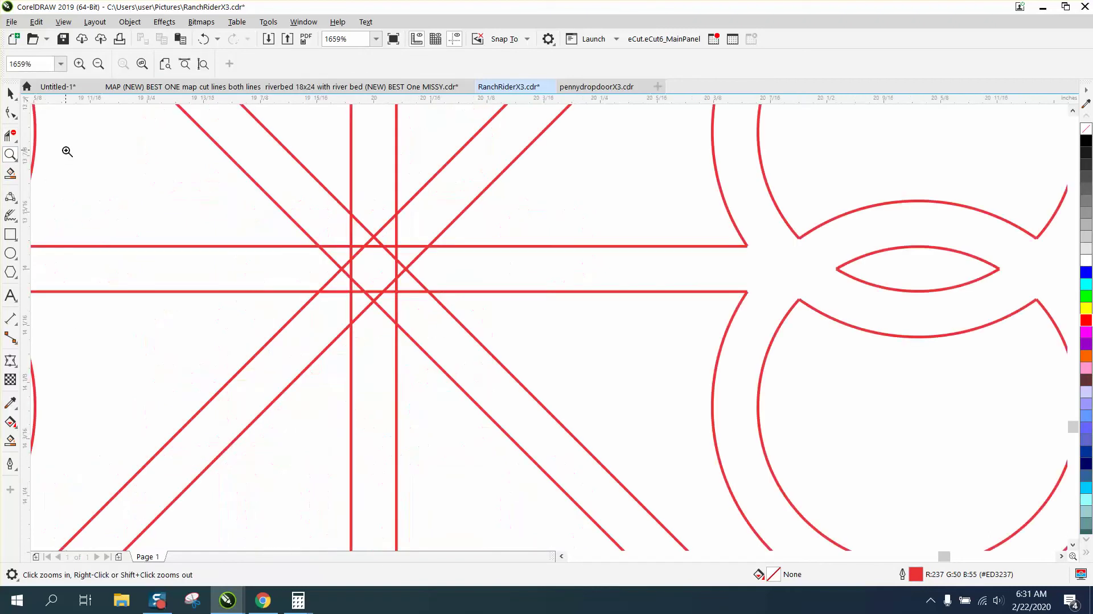
{"action": "left_click", "coordinate": [10, 136]}
{"action": "left_click_drag", "start_coordinate": [259, 268], "coordinate": [462, 269]}
{"action": "left_click_drag", "start_coordinate": [372, 187], "coordinate": [373, 367]}
{"action": "left_click_drag", "start_coordinate": [311, 254], "coordinate": [479, 281]}
{"action": "left_click_drag", "start_coordinate": [353, 223], "coordinate": [405, 250]}
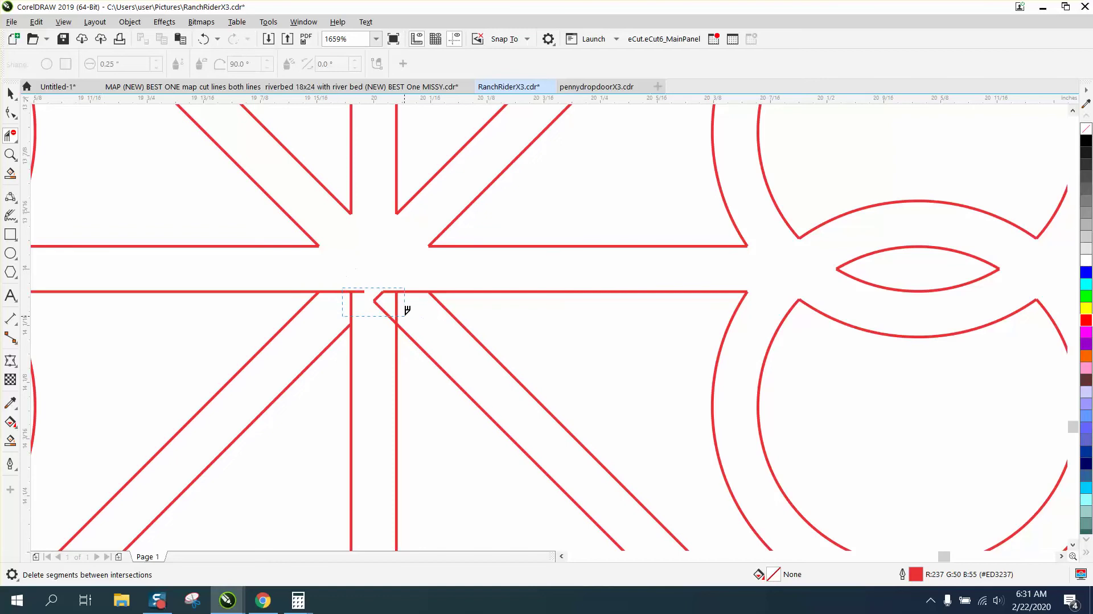
{"action": "left_click_drag", "start_coordinate": [415, 305], "coordinate": [404, 305]}
{"action": "scroll", "coordinate": [403, 297], "scroll_direction": "down", "scroll_amount": 2}
{"action": "scroll", "coordinate": [403, 296], "scroll_direction": "down", "scroll_amount": 1}
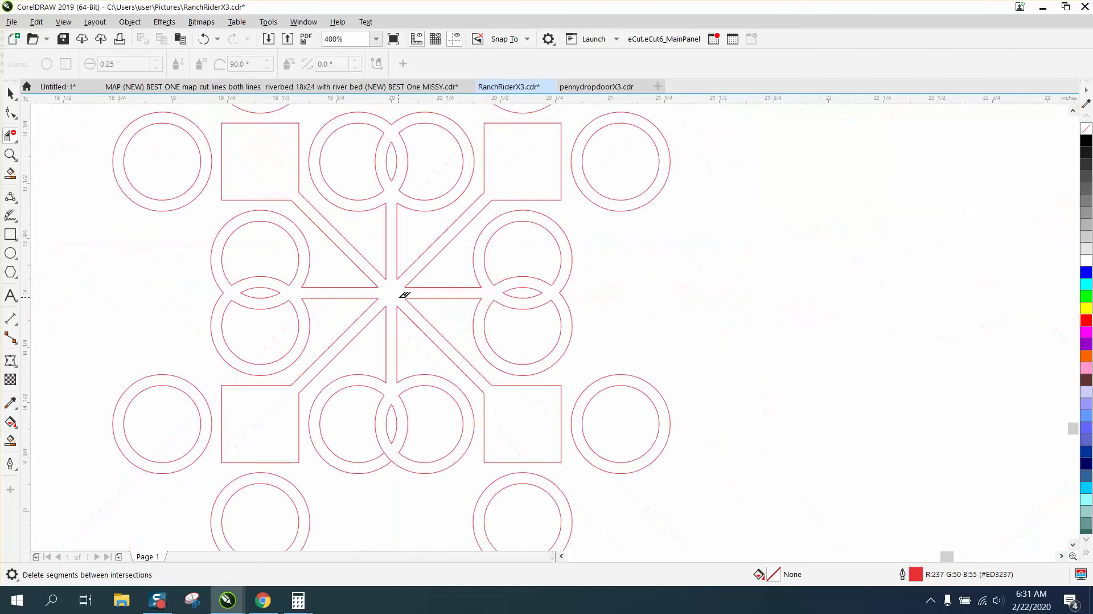
{"action": "scroll", "coordinate": [402, 294], "scroll_direction": "down", "scroll_amount": 1}
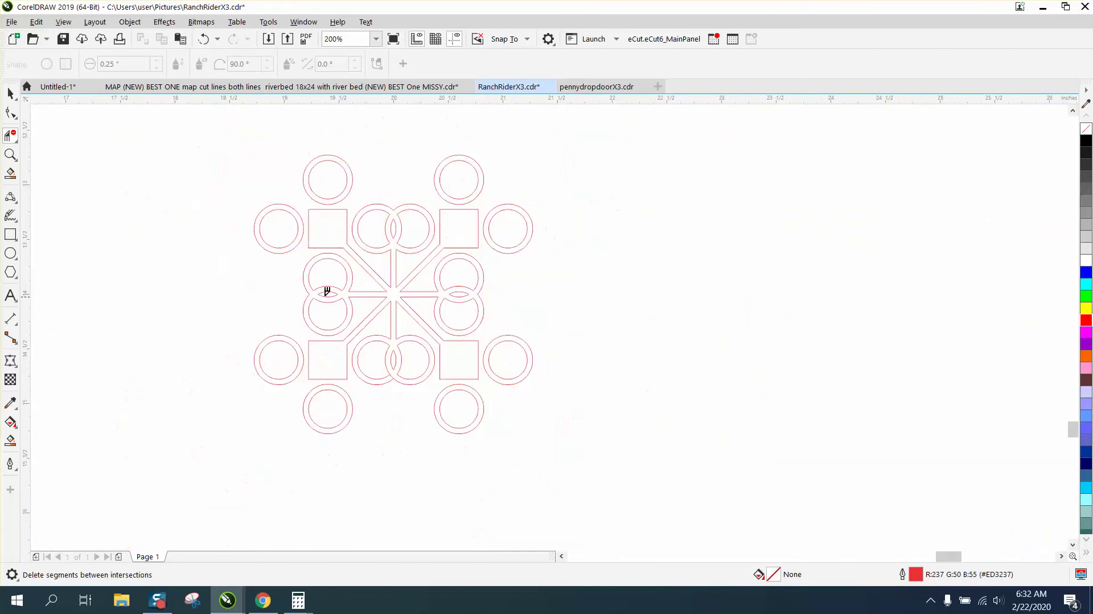
Step: Smart Fill the inner tile as a black shape, nudge it right, and marquee-select the red outline design
{"action": "left_click", "coordinate": [11, 440]}
{"action": "left_click", "coordinate": [390, 294]}
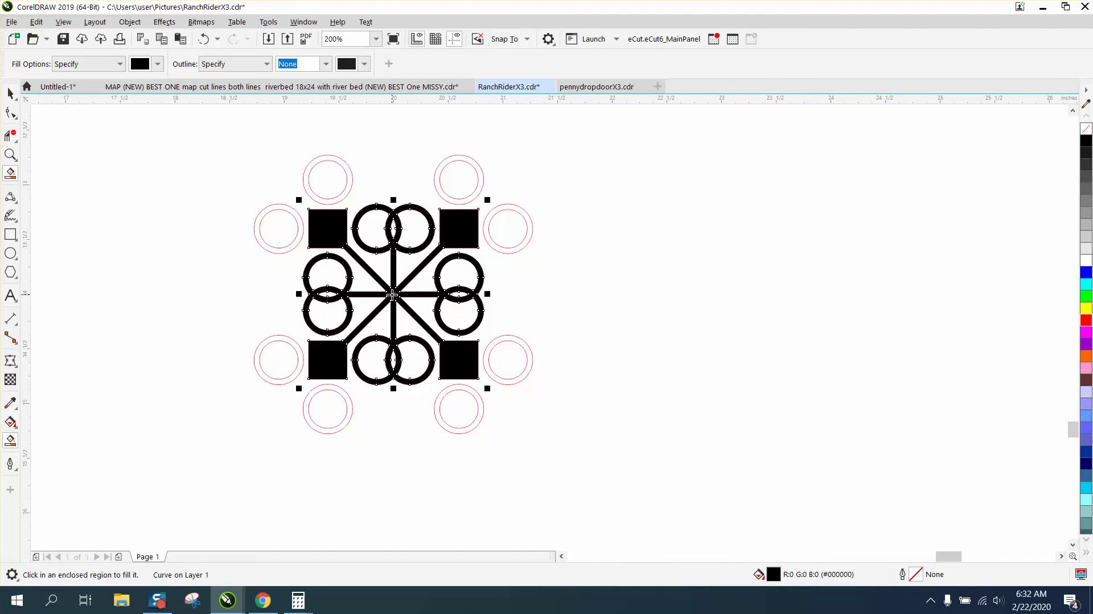
{"action": "key", "text": "Right"}
{"action": "key", "text": "Right"}
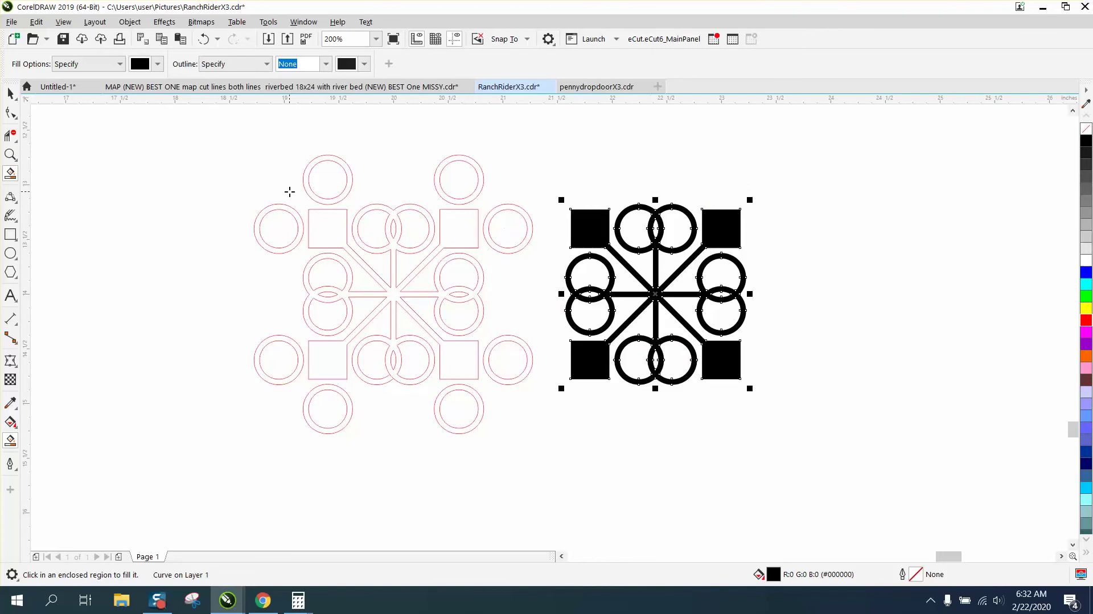
{"action": "left_click", "coordinate": [10, 92]}
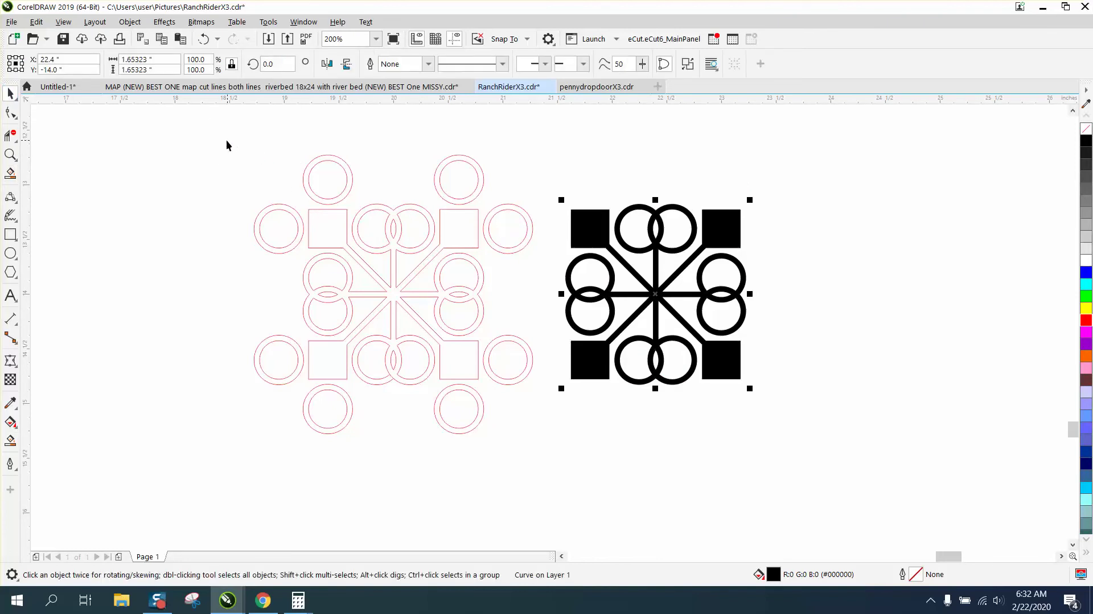
{"action": "left_click_drag", "start_coordinate": [214, 142], "coordinate": [540, 438]}
Step: Delete the red outline design and move the black emblem back to page centre
{"action": "key", "text": "Delete"}
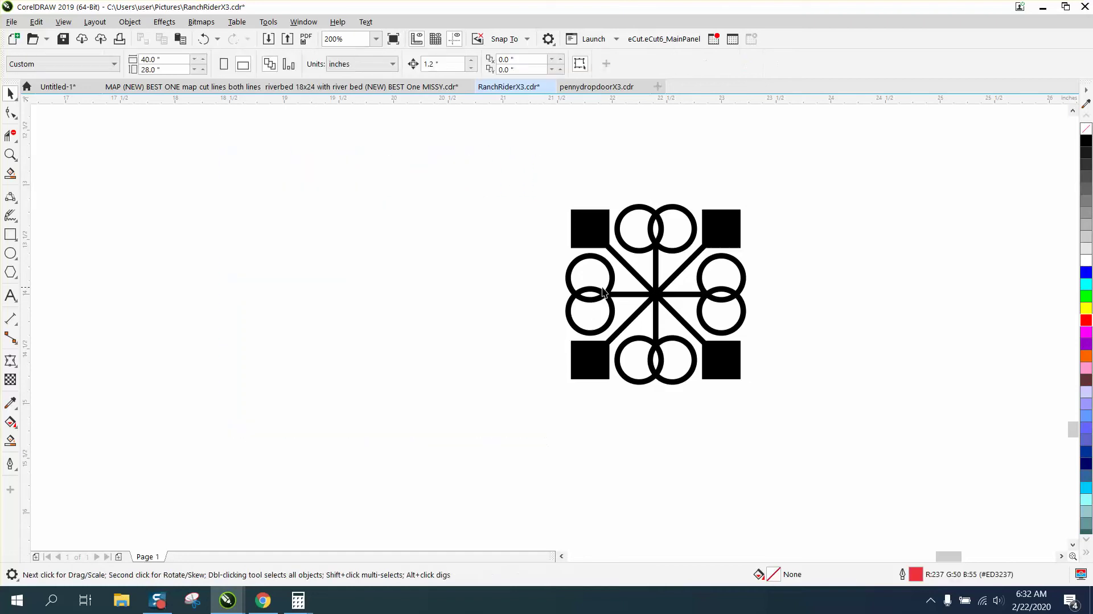
{"action": "left_click", "coordinate": [603, 292]}
{"action": "left_click_drag", "start_coordinate": [610, 284], "coordinate": [349, 283]}
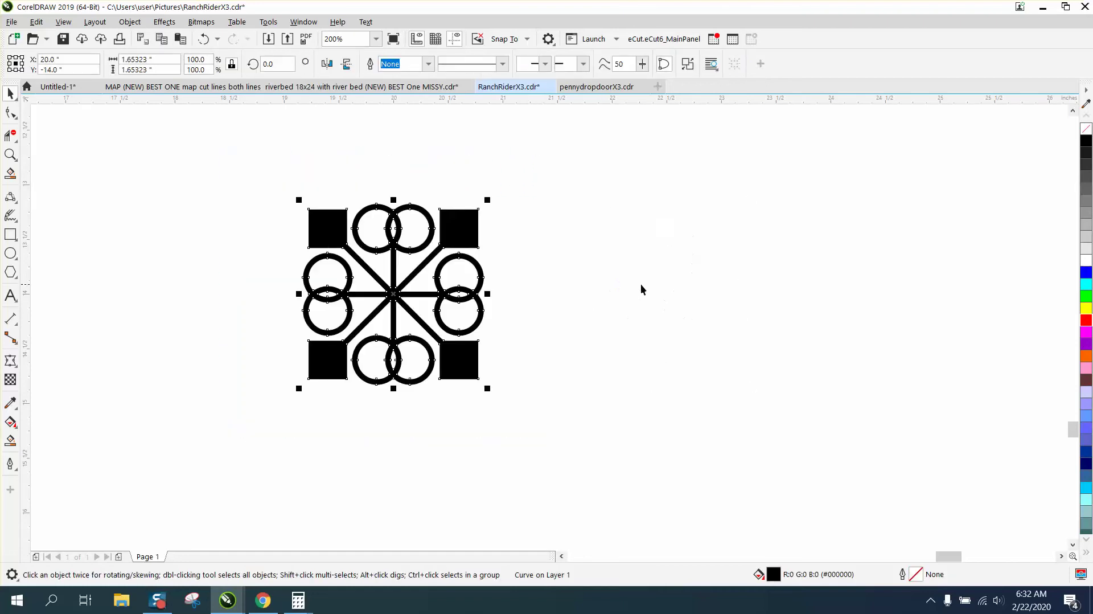
Step: Make the emblem an unfilled red outline 1.65 inches wide, and set nudge distance to 1.55 inches
{"action": "left_click", "coordinate": [1086, 129]}
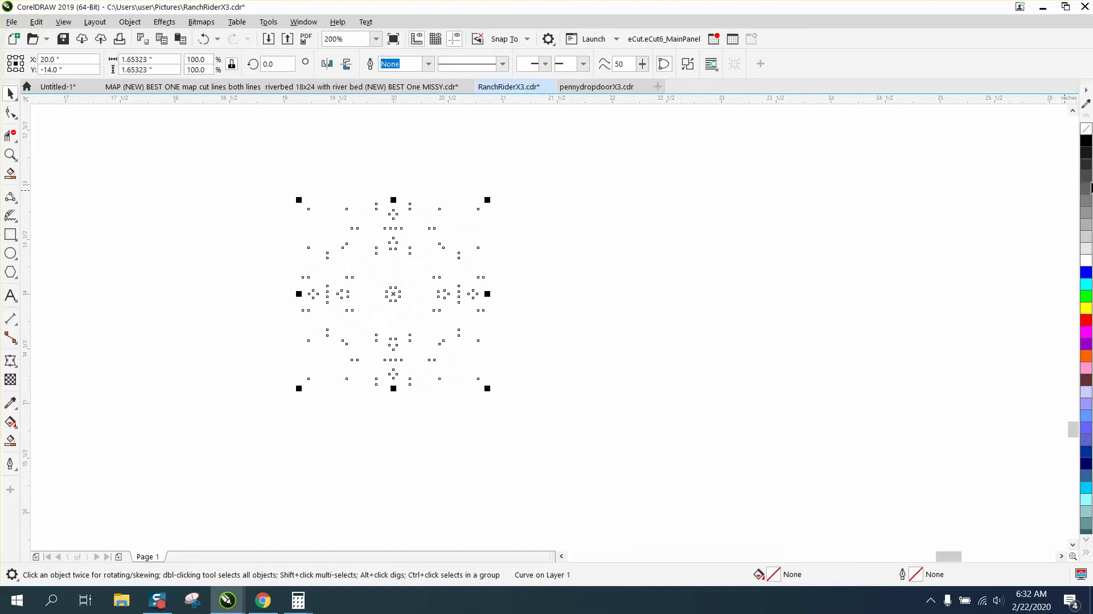
{"action": "right_click", "coordinate": [1086, 321]}
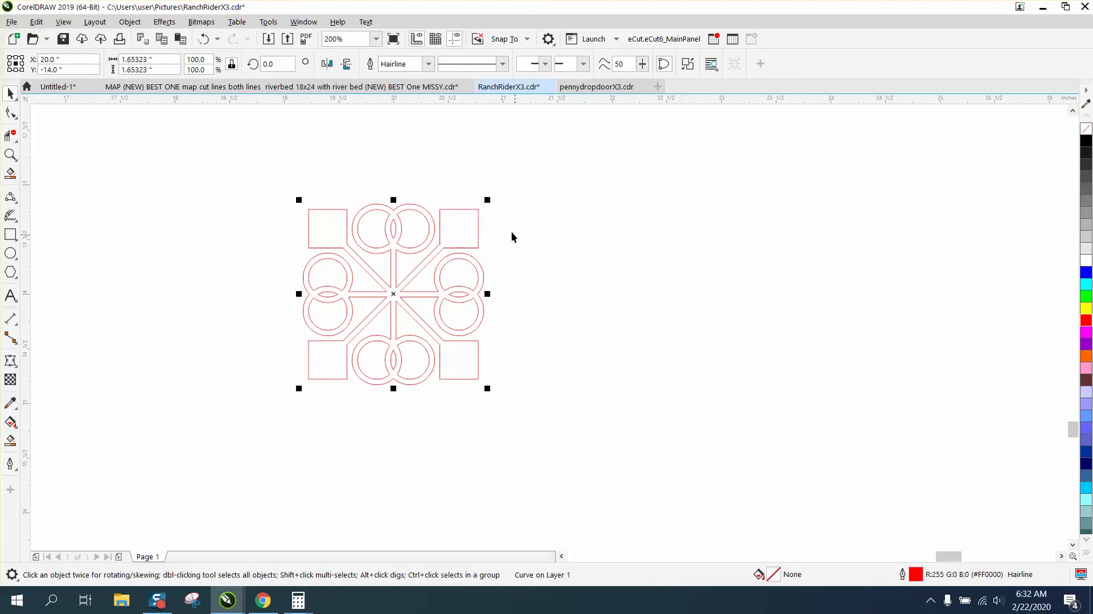
{"action": "double_click", "coordinate": [161, 59]}
{"action": "type", "text": "1.65"}
{"action": "key", "text": "Return"}
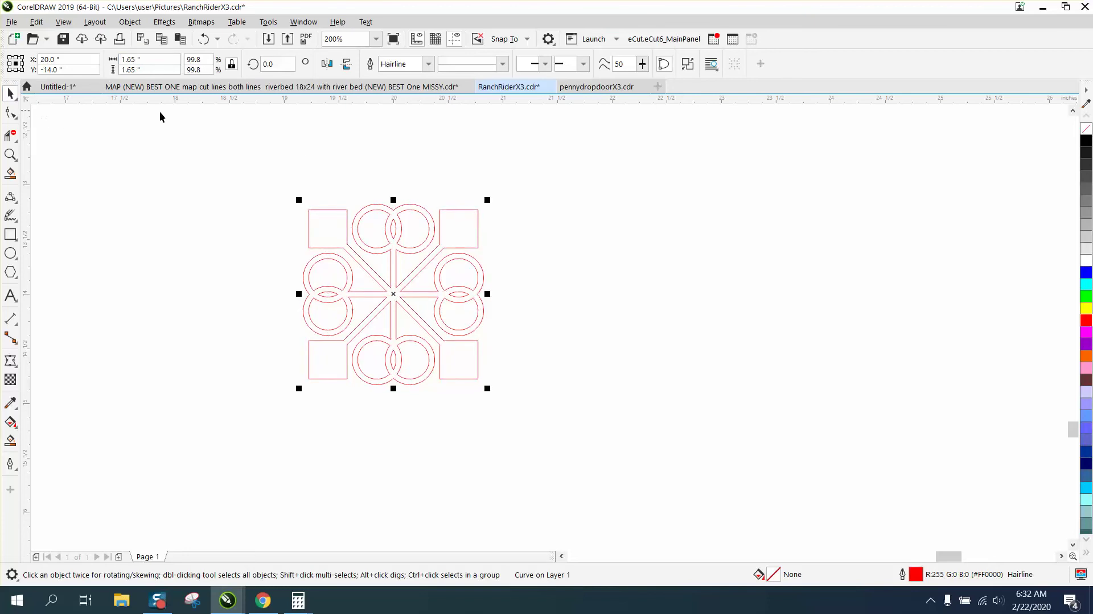
{"action": "left_click", "coordinate": [352, 153]}
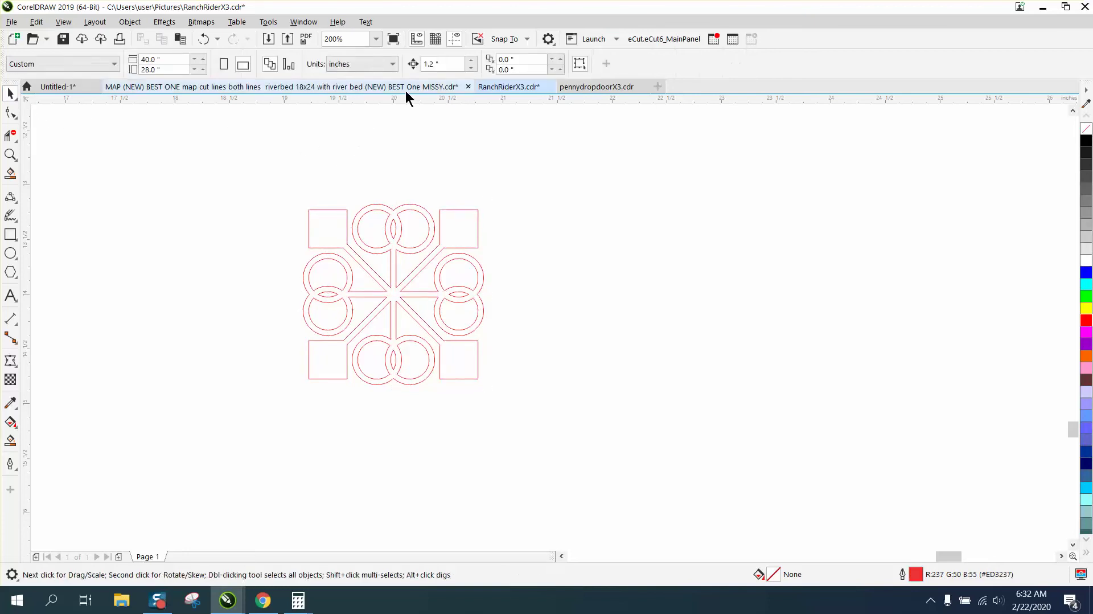
{"action": "type", "text": "1."}
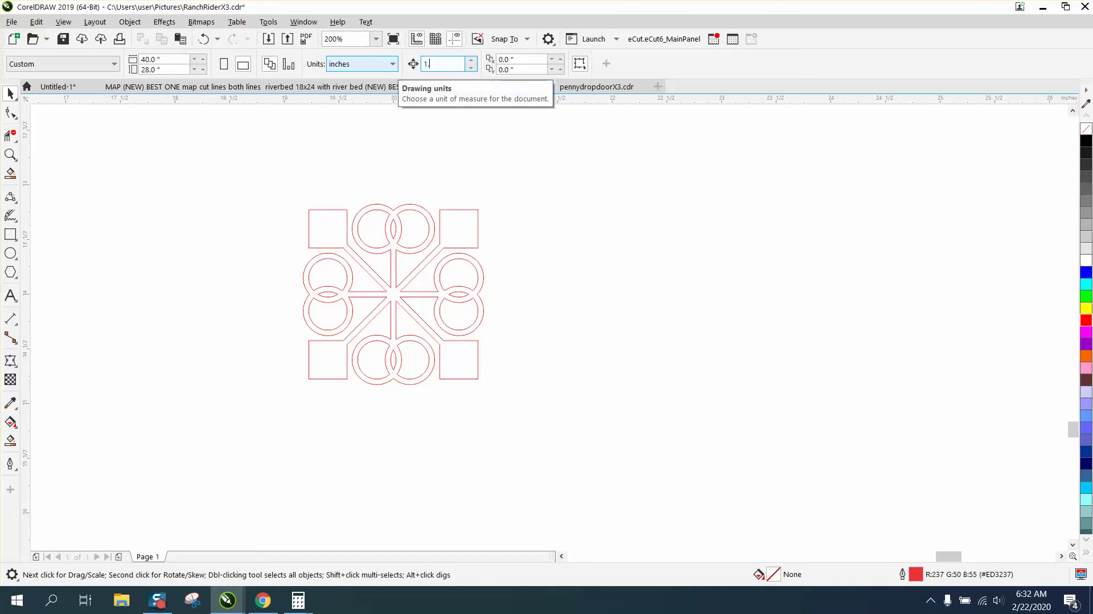
{"action": "type", "text": "55"}
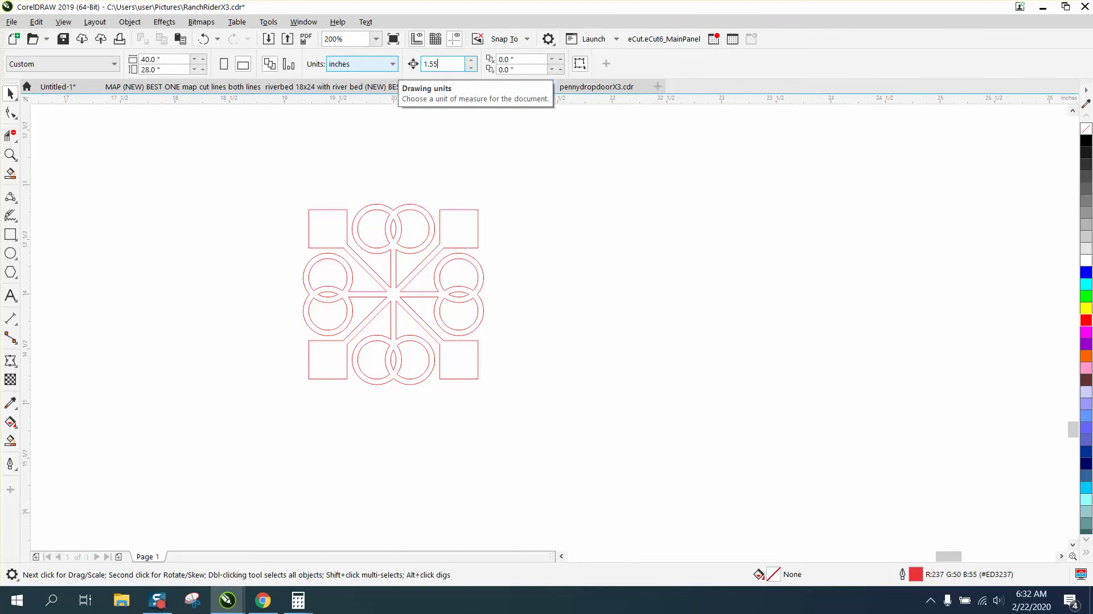
Step: Duplicate the emblem and nudge it right, then undo both actions
{"action": "left_click", "coordinate": [410, 206]}
{"action": "key", "text": "KP_Add"}
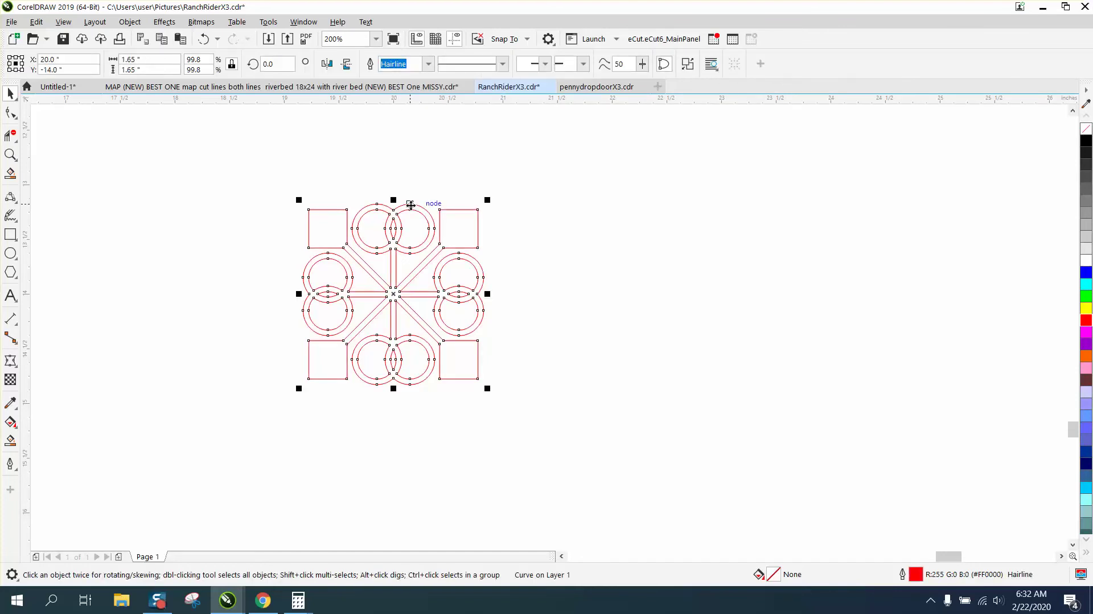
{"action": "key", "text": "Right"}
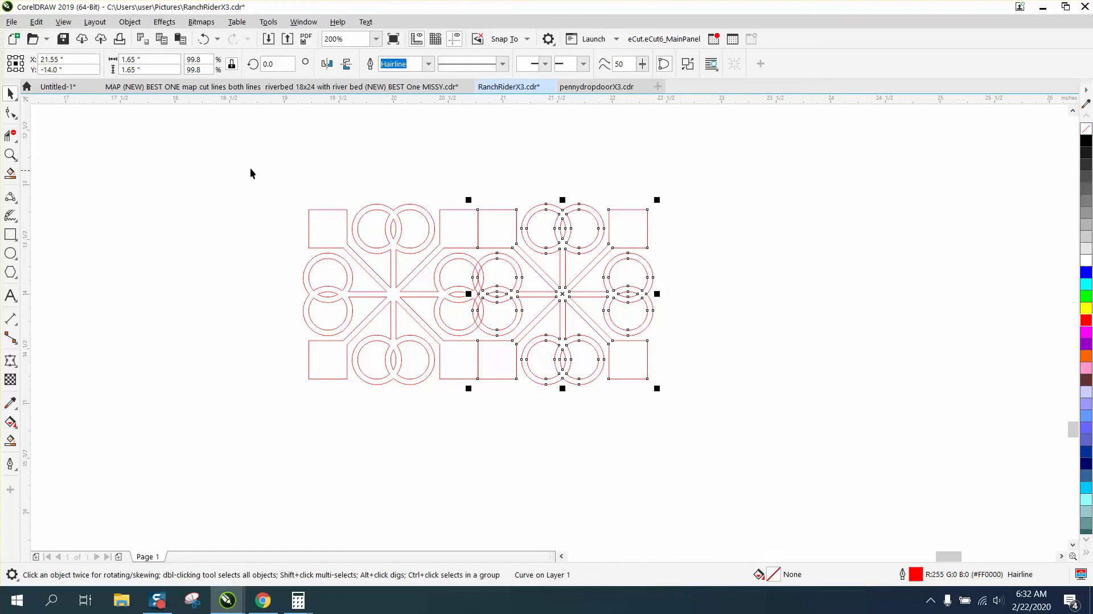
{"action": "left_click", "coordinate": [203, 38]}
{"action": "key", "text": "ctrl+z"}
Step: Set nudge distance to 1.5 inches, then duplicate the emblem and nudge the copy right
{"action": "left_click", "coordinate": [457, 67]}
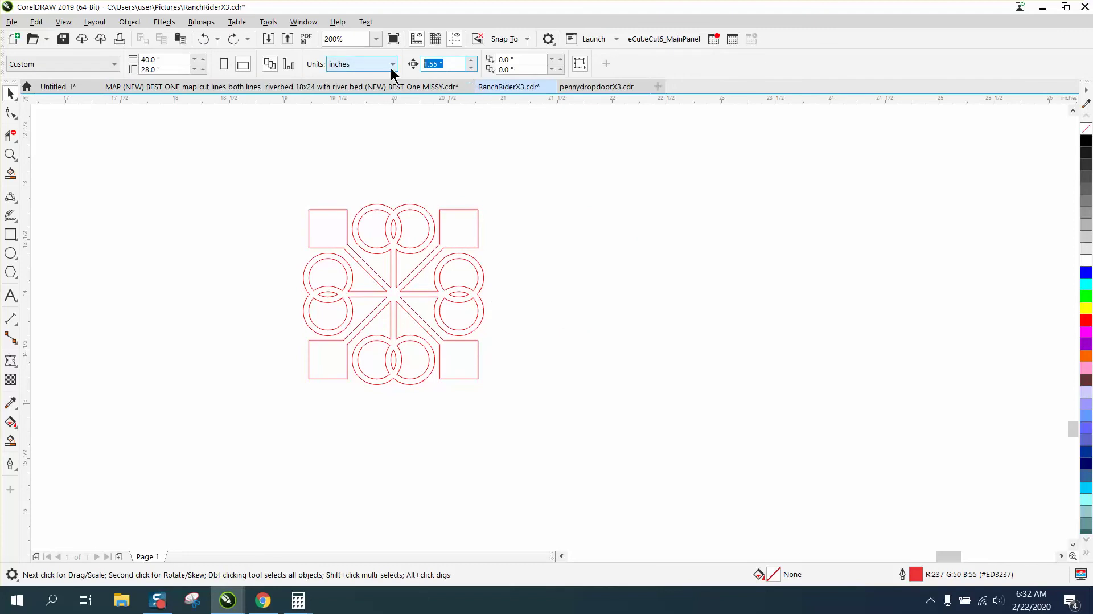
{"action": "type", "text": "1"}
{"action": "key", "text": "Return"}
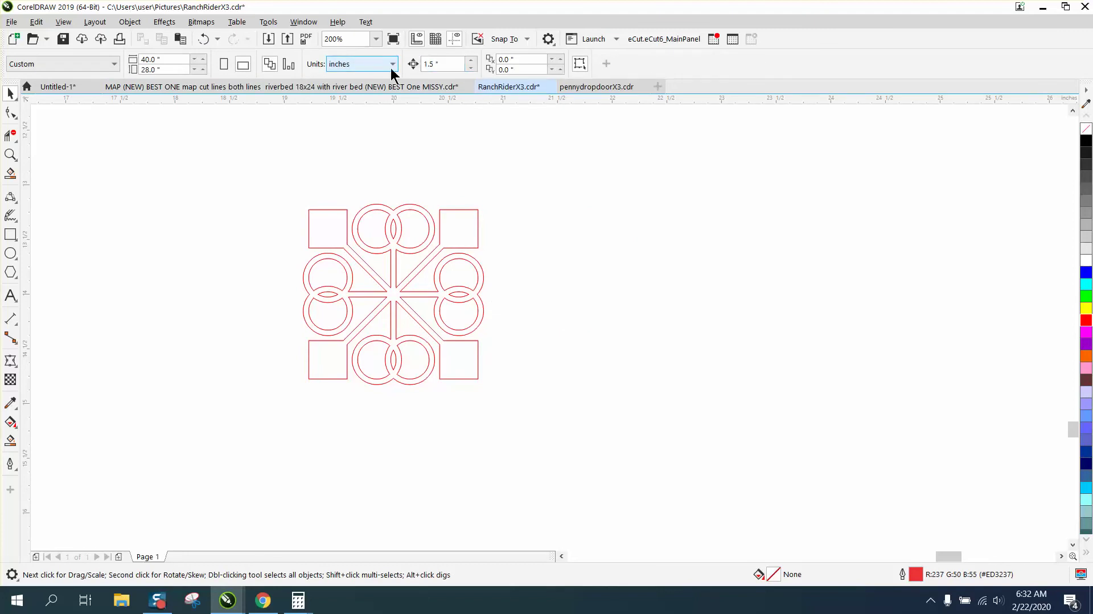
{"action": "left_click", "coordinate": [444, 209]}
{"action": "key", "text": "ctrl+d"}
{"action": "key", "text": "Right"}
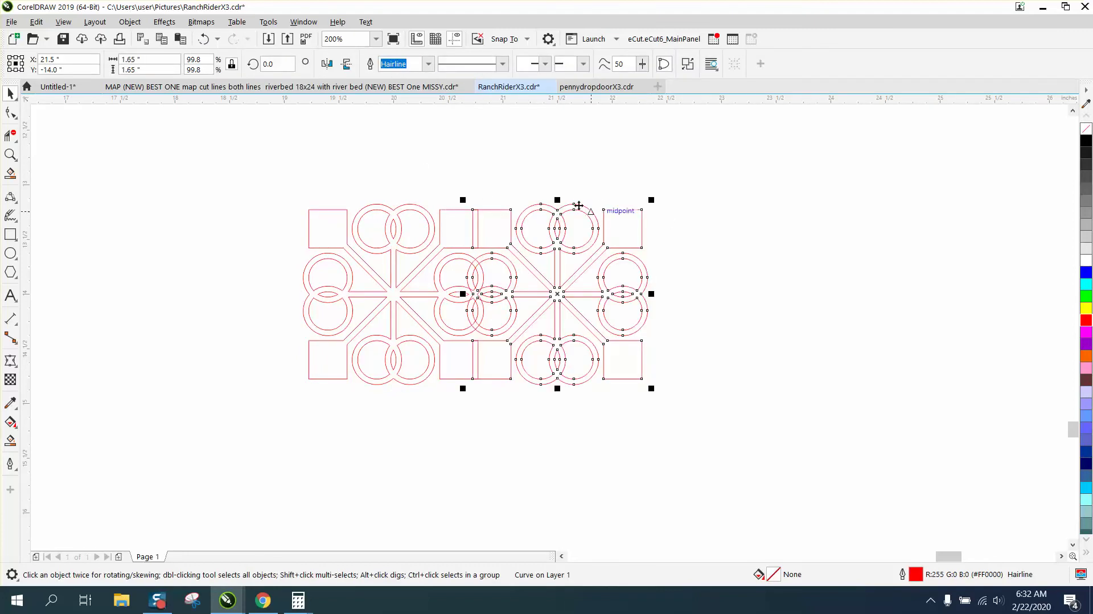
{"action": "left_click", "coordinate": [512, 156]}
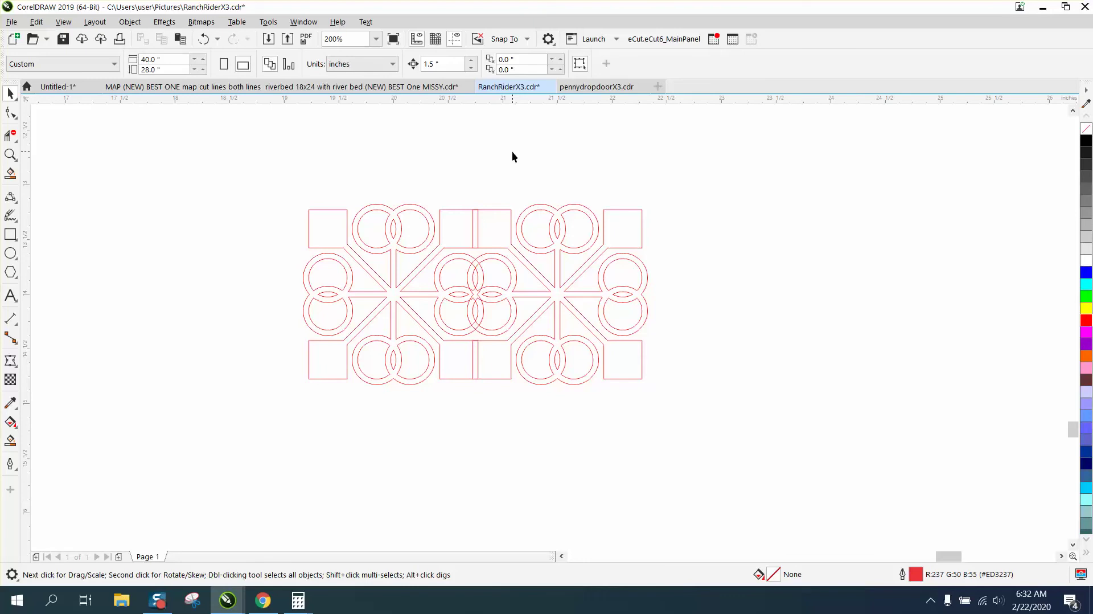
Step: Delete the doubled vertical lines in the top and bottom rectangles at the join
{"action": "left_click", "coordinate": [9, 155]}
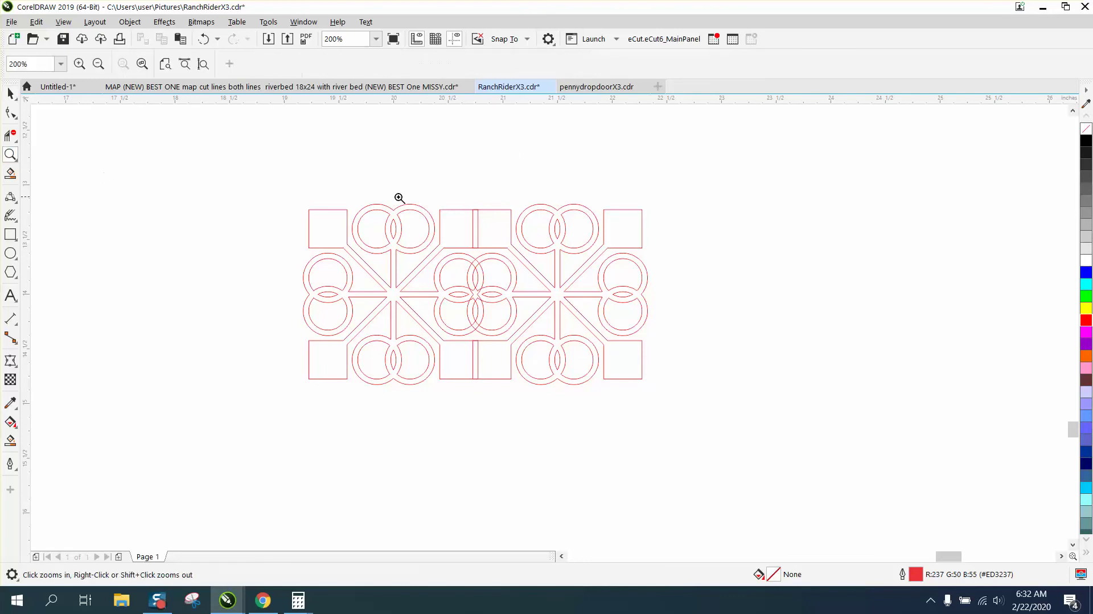
{"action": "left_click_drag", "start_coordinate": [419, 190], "coordinate": [584, 273]}
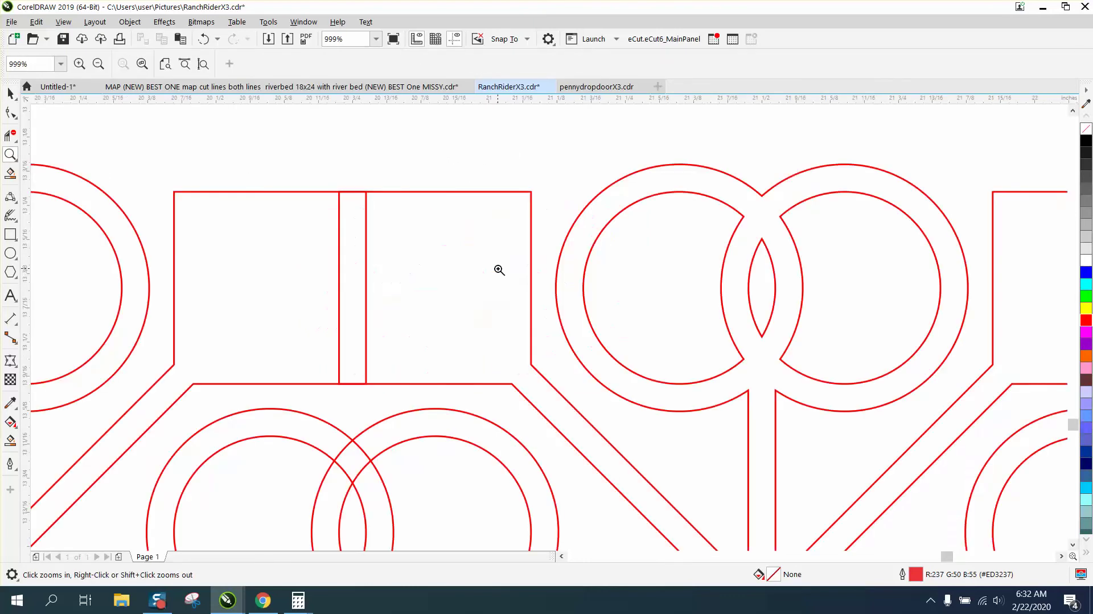
{"action": "left_click", "coordinate": [10, 135]}
{"action": "left_click_drag", "start_coordinate": [286, 241], "coordinate": [428, 265]}
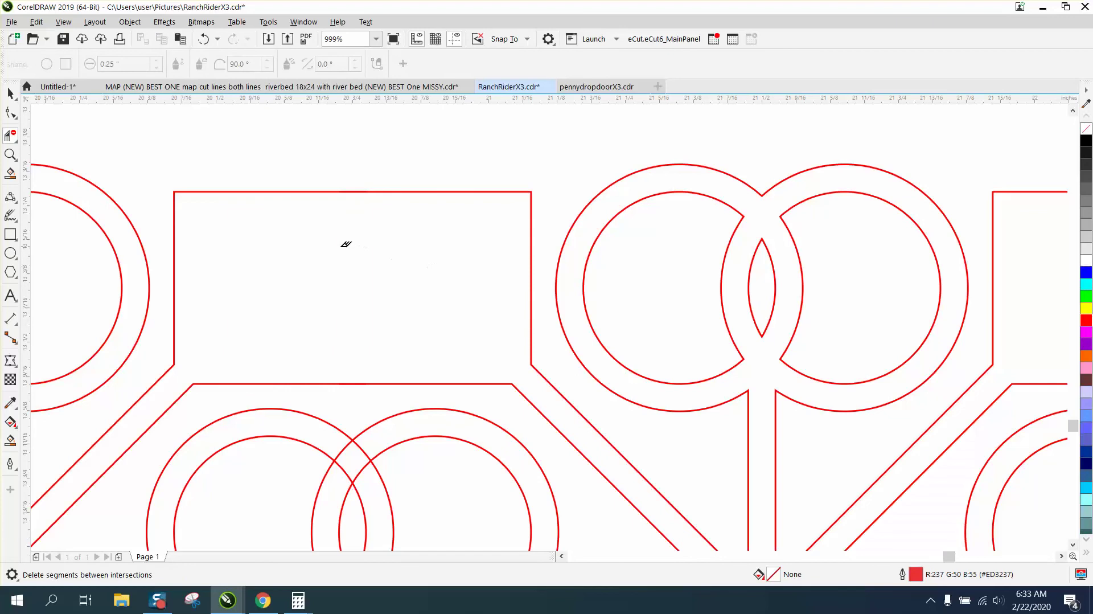
{"action": "scroll", "coordinate": [352, 248], "scroll_direction": "down", "scroll_amount": 1}
{"action": "scroll", "coordinate": [349, 246], "scroll_direction": "down", "scroll_amount": 1}
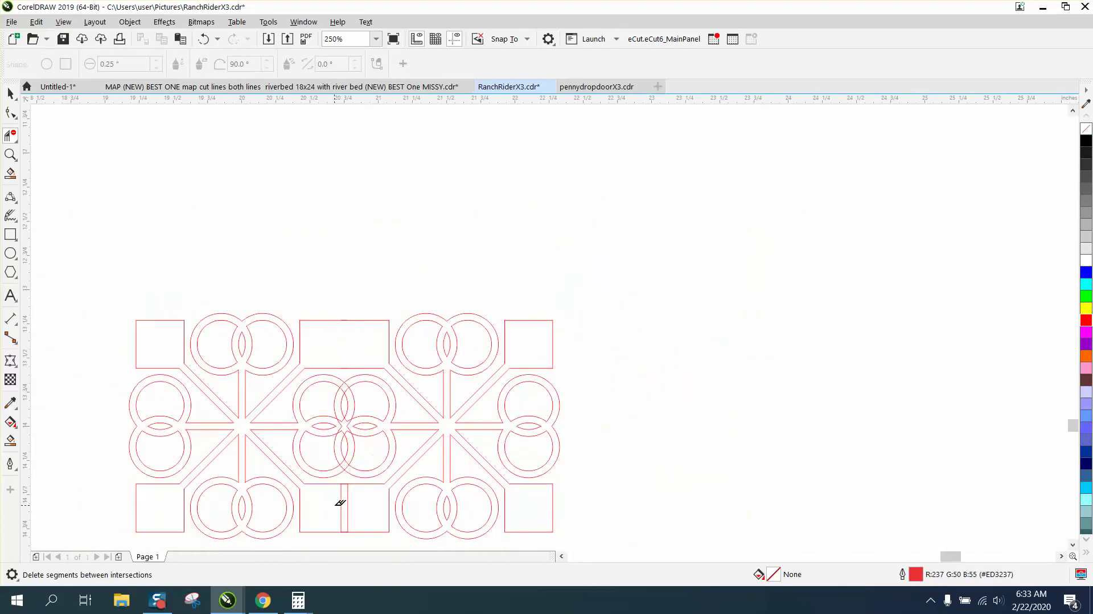
{"action": "left_click_drag", "start_coordinate": [340, 503], "coordinate": [377, 508]}
Step: Delete the crossing arcs and inner arcs where the central circles overlap
{"action": "key", "text": "z"}
{"action": "left_click_drag", "start_coordinate": [243, 346], "coordinate": [468, 470]}
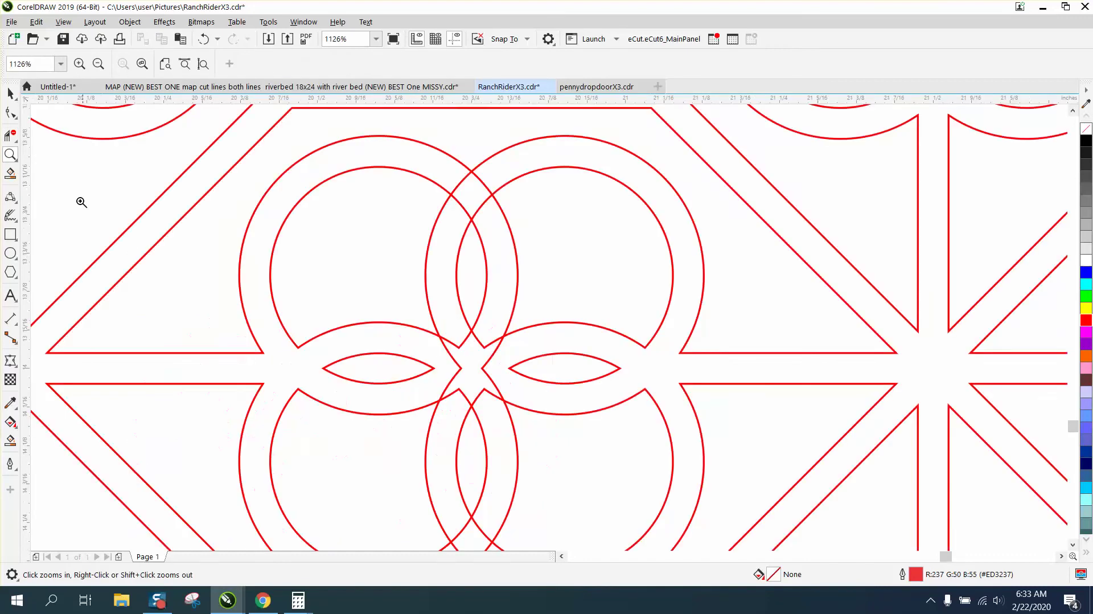
{"action": "left_click", "coordinate": [11, 135]}
{"action": "left_click_drag", "start_coordinate": [450, 356], "coordinate": [493, 363]}
{"action": "left_click_drag", "start_coordinate": [461, 326], "coordinate": [495, 407]}
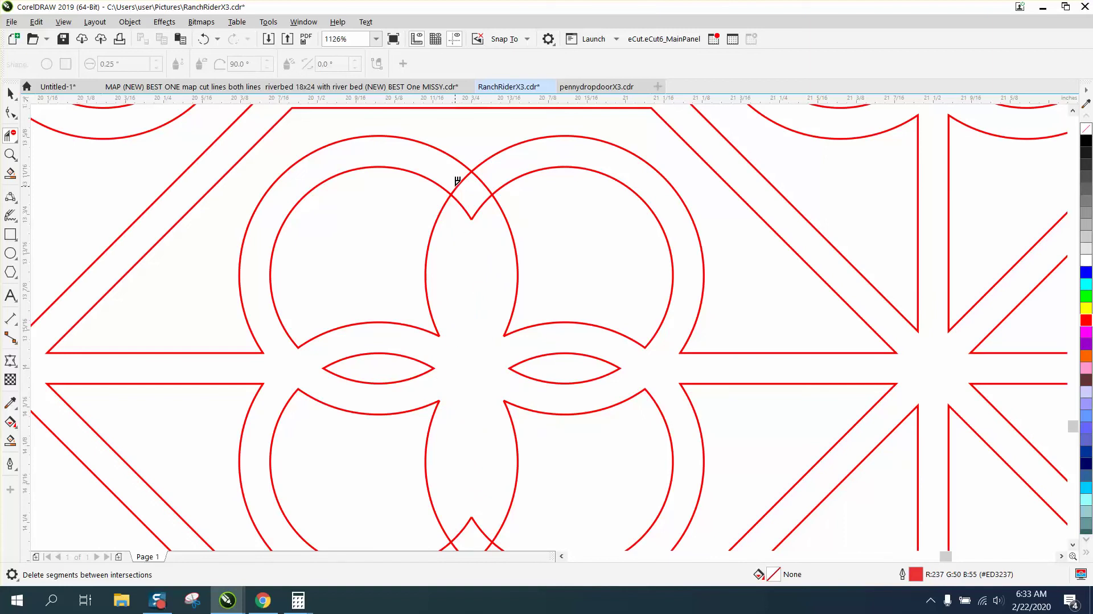
Step: Remove the legs and short arcs of the top and bottom notches at the join
{"action": "left_click", "coordinate": [484, 204]}
{"action": "left_click", "coordinate": [462, 207]}
{"action": "left_click", "coordinate": [458, 183]}
{"action": "left_click", "coordinate": [484, 181]}
{"action": "left_click", "coordinate": [477, 523]}
{"action": "left_click", "coordinate": [467, 527]}
Step: Delete the leftover arc segments inside the right circle in the lower join
{"action": "scroll", "coordinate": [487, 476], "scroll_direction": "down", "scroll_amount": 3}
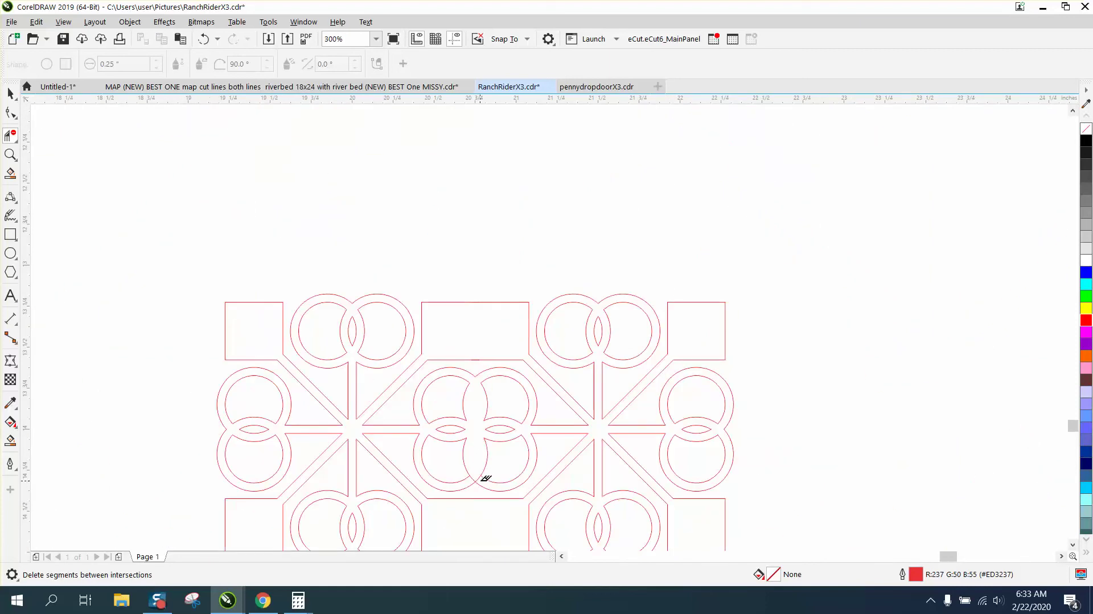
{"action": "middle_click", "coordinate": [469, 464]}
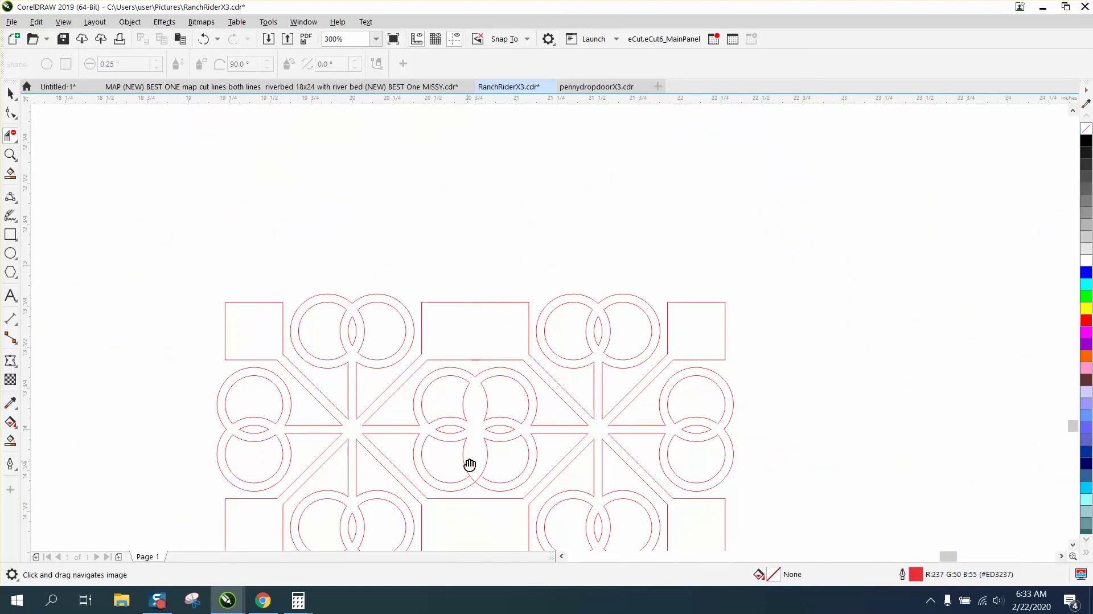
{"action": "mouse_move", "coordinate": [470, 463]}
{"action": "left_mouse_down"}
{"action": "mouse_move", "coordinate": [461, 292]}
{"action": "mouse_move", "coordinate": [456, 305]}
{"action": "mouse_move", "coordinate": [568, 381]}
{"action": "left_mouse_up"}
{"action": "left_click", "coordinate": [10, 154]}
{"action": "left_click", "coordinate": [10, 135]}
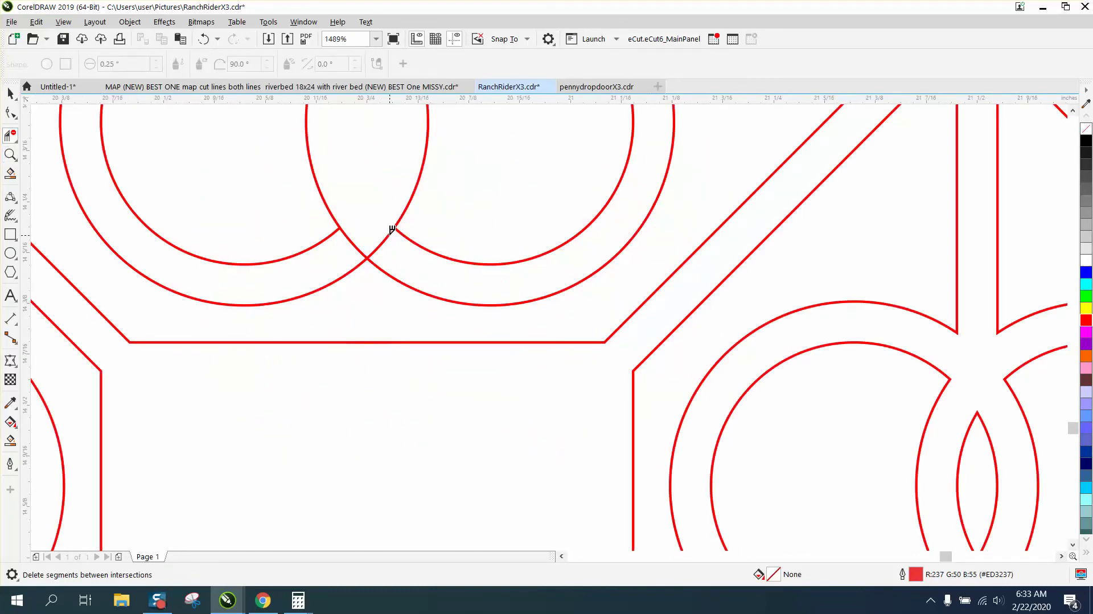
{"action": "left_click", "coordinate": [388, 237]}
{"action": "left_click", "coordinate": [353, 235]}
{"action": "scroll", "coordinate": [446, 300], "scroll_direction": "down", "scroll_amount": 5}
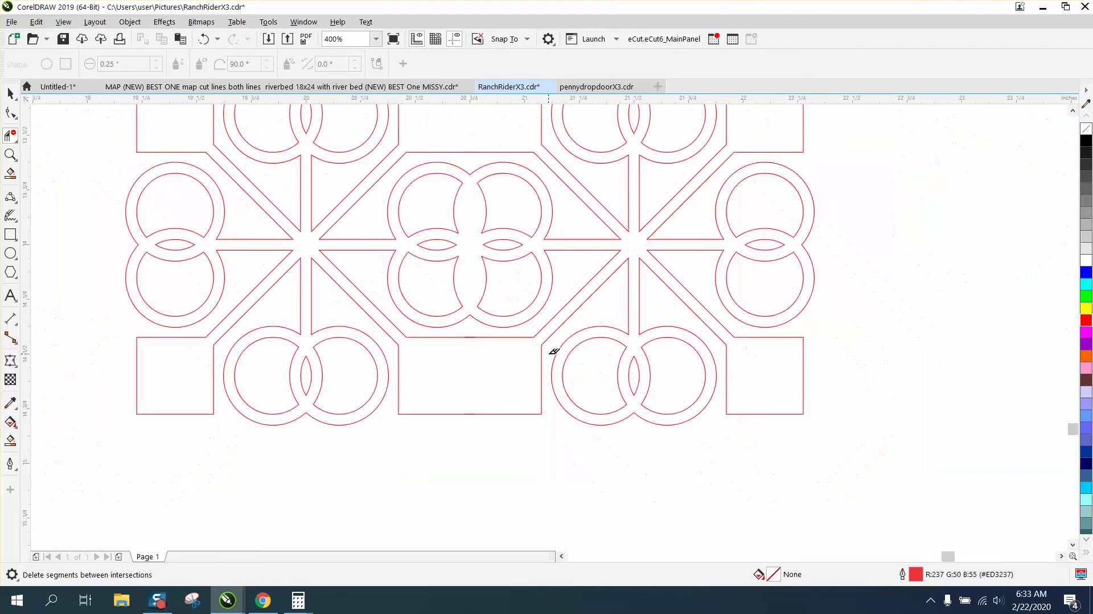
{"action": "scroll", "coordinate": [554, 351], "scroll_direction": "down", "scroll_amount": 2}
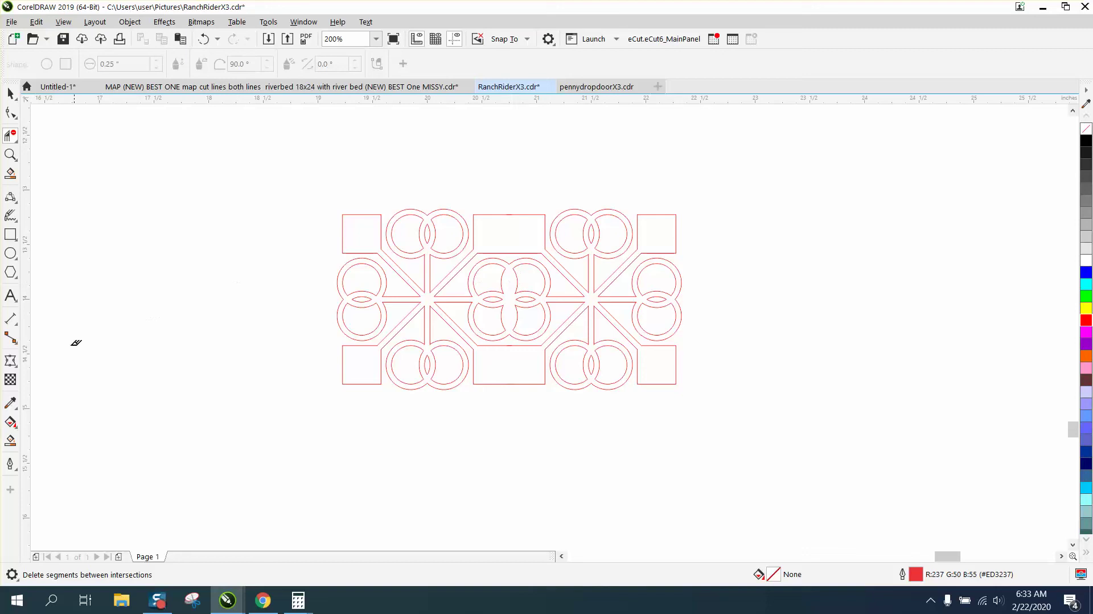
Step: Smart Fill the joined pattern into one shape, move it right, and make it a red unfilled outline
{"action": "left_click", "coordinate": [10, 440]}
{"action": "left_click", "coordinate": [364, 354]}
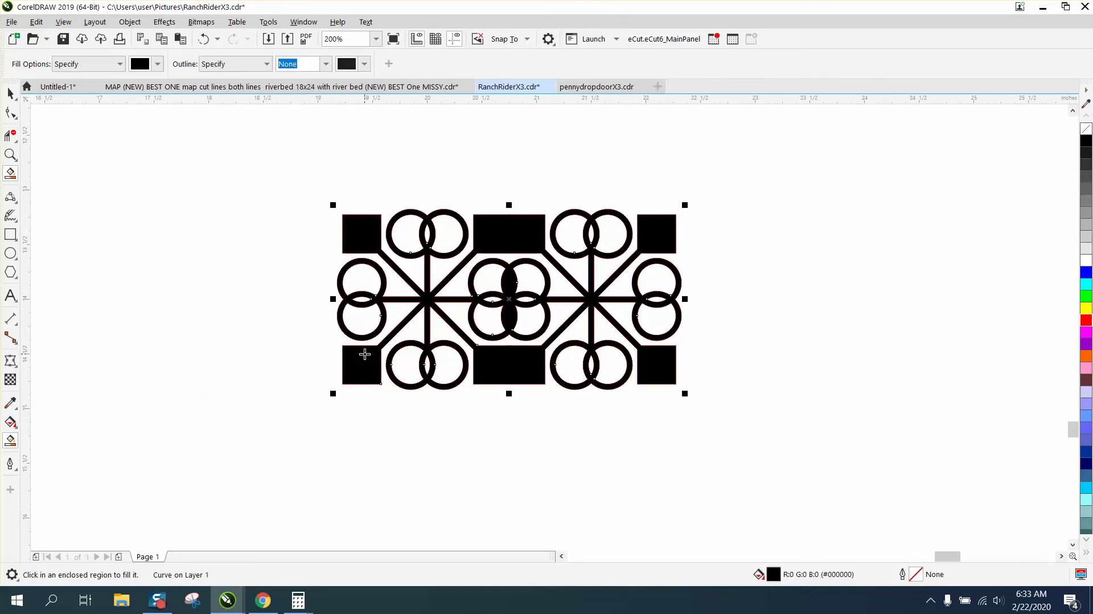
{"action": "left_click", "coordinate": [10, 92]}
{"action": "scroll", "coordinate": [478, 284], "scroll_direction": "down", "scroll_amount": 1}
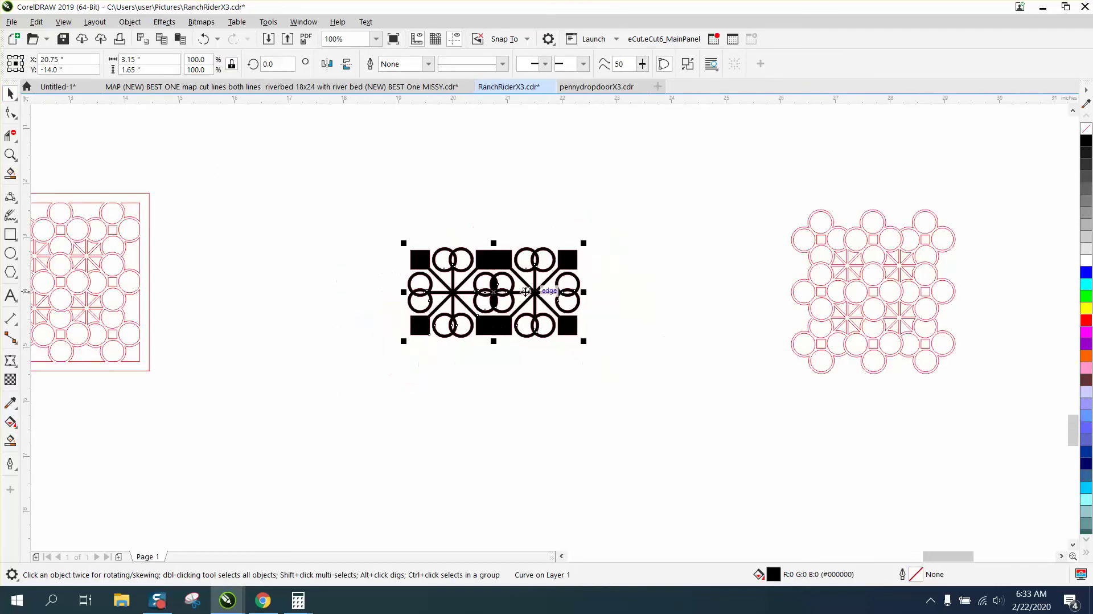
{"action": "left_click_drag", "start_coordinate": [525, 292], "coordinate": [707, 286]}
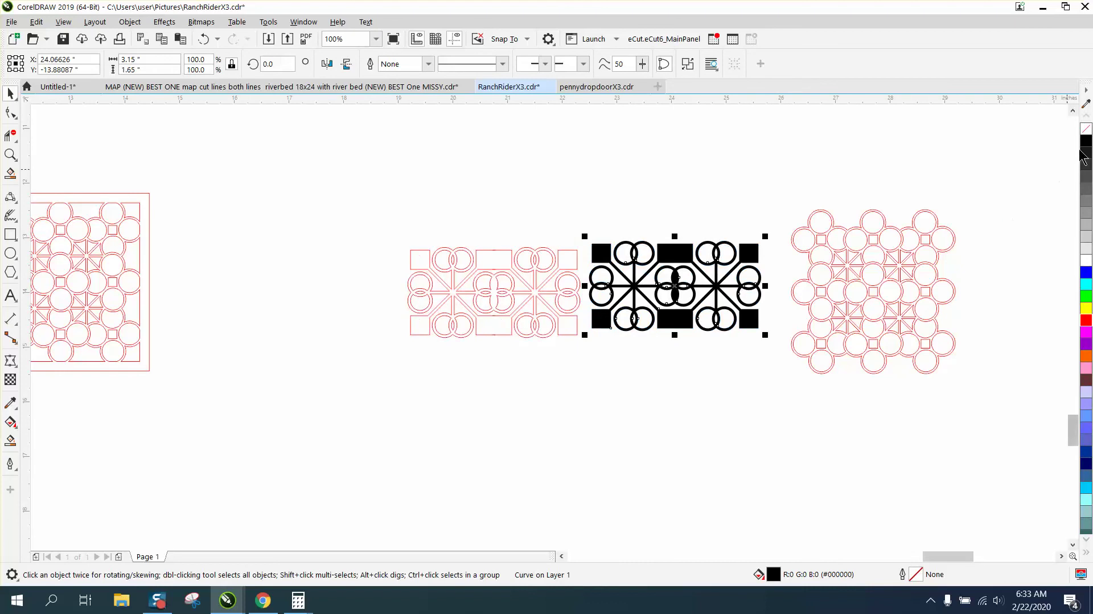
{"action": "left_click", "coordinate": [1085, 129]}
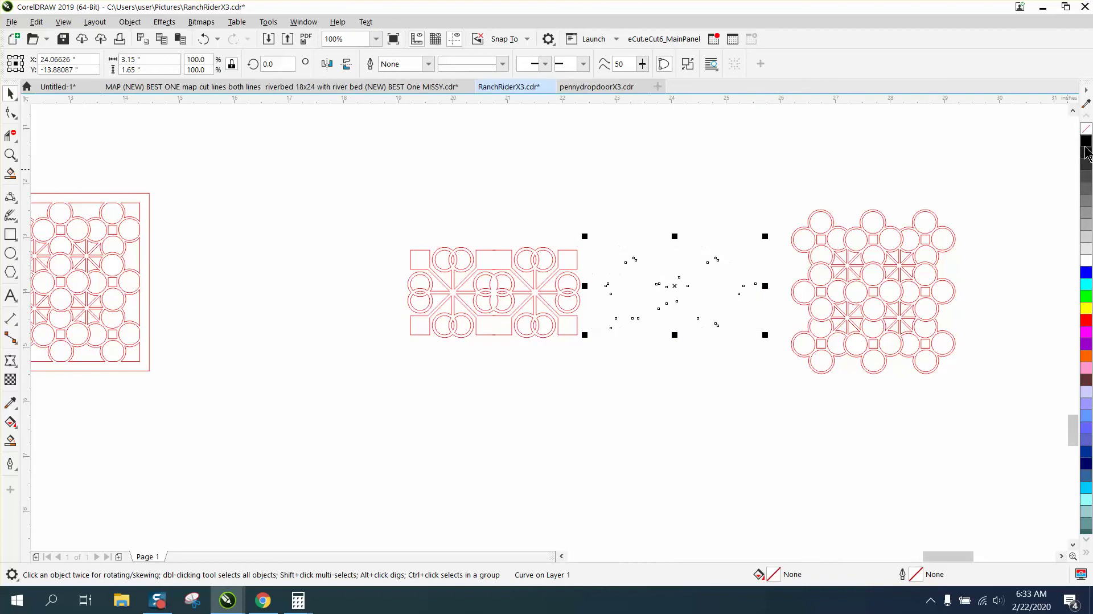
{"action": "right_click", "coordinate": [1086, 325]}
Step: Delete the stray original pattern, move the half-tile to X 20", and duplicate it 1.5 inches below
{"action": "left_click", "coordinate": [427, 257]}
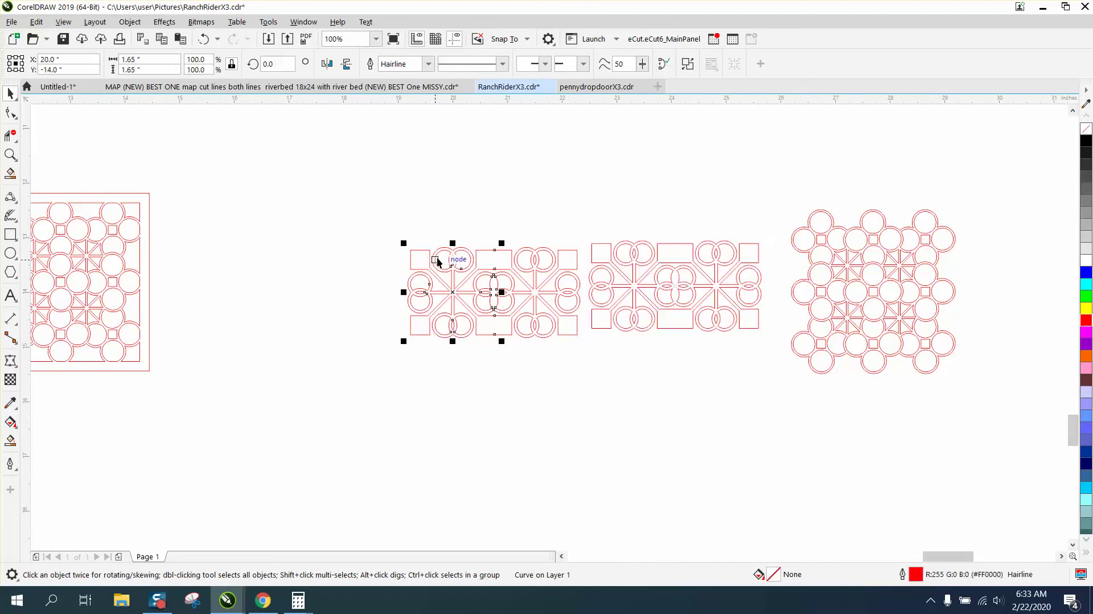
{"action": "key", "text": "Delete"}
{"action": "left_click", "coordinate": [676, 278]}
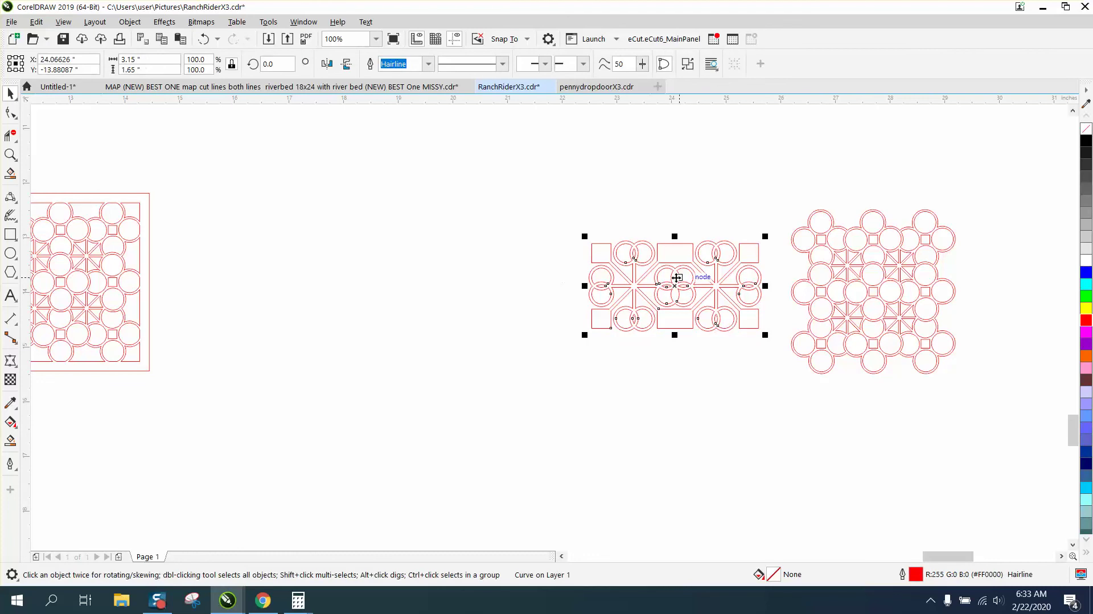
{"action": "left_click_drag", "start_coordinate": [676, 277], "coordinate": [454, 284]}
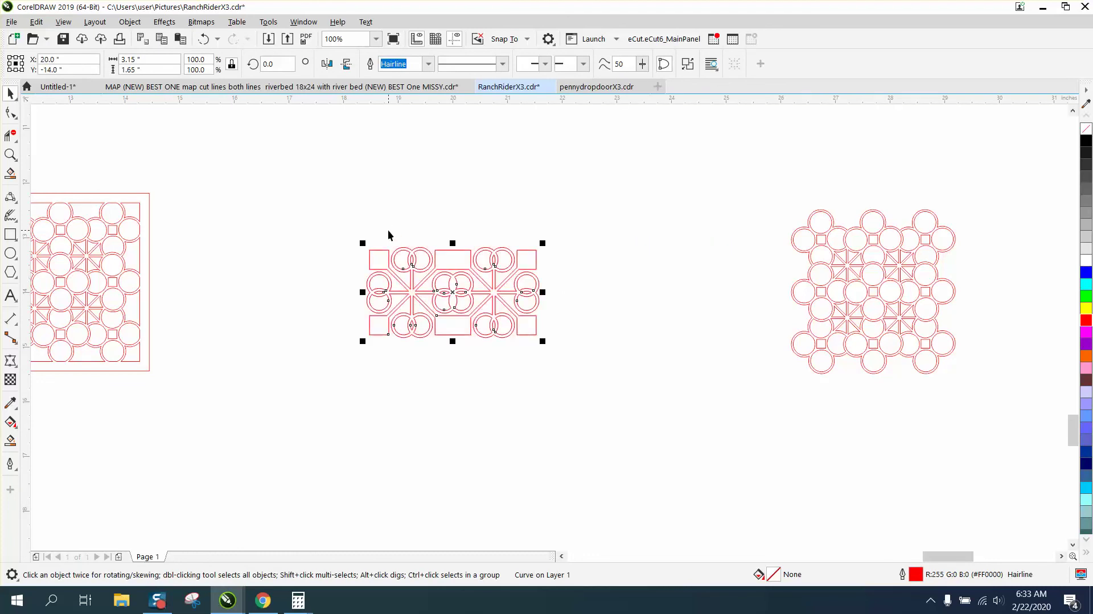
{"action": "key", "text": "ctrl+d"}
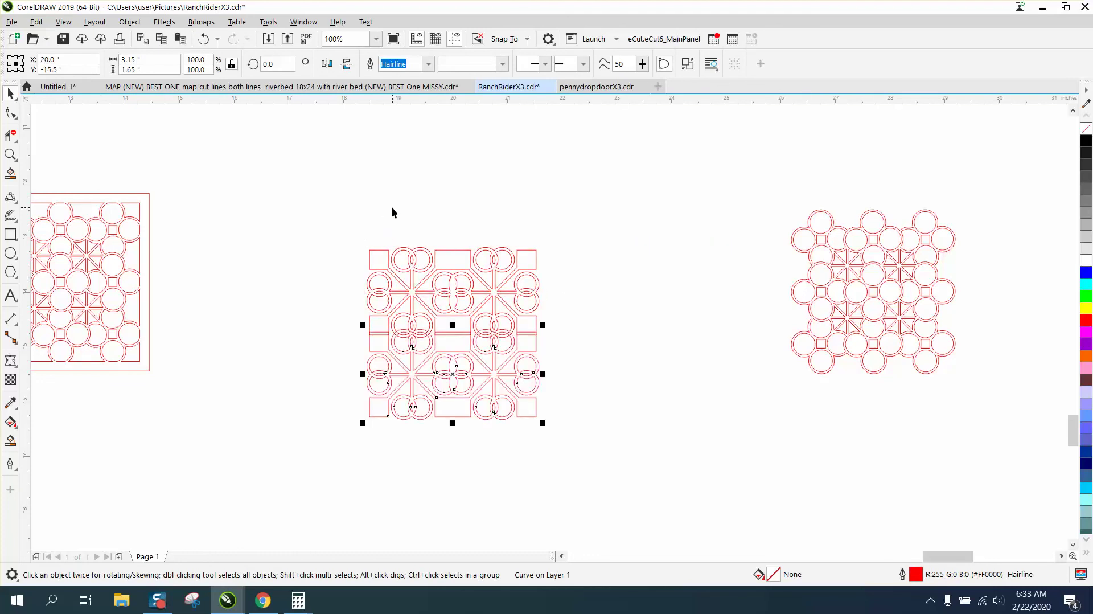
Step: Zoom into the stacked pattern and delete the doubled seam lines in the left, middle and right squares
{"action": "left_click", "coordinate": [10, 154]}
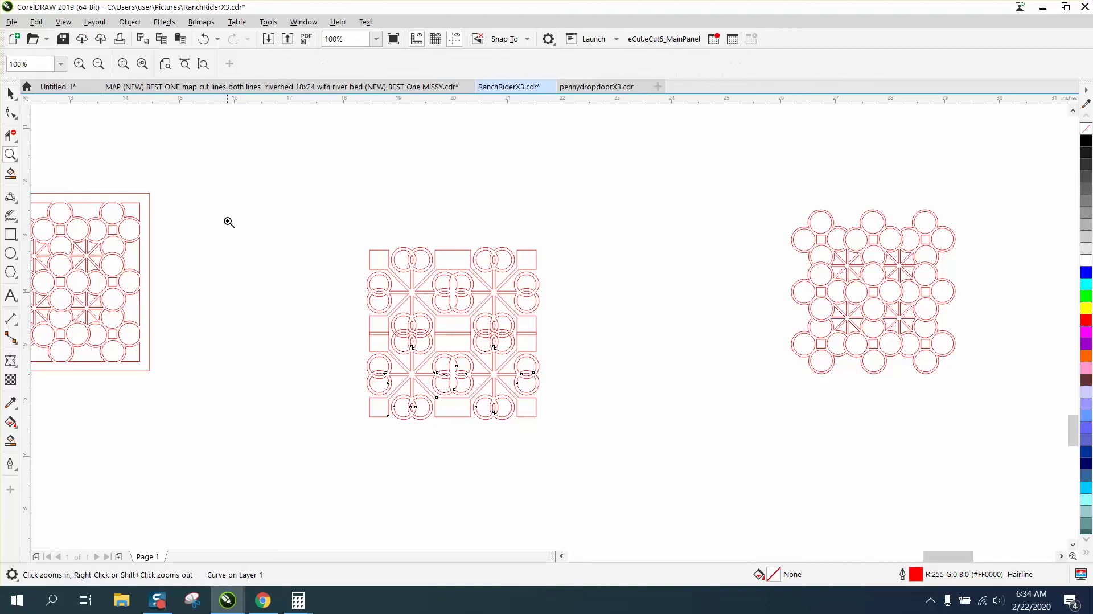
{"action": "left_click_drag", "start_coordinate": [244, 247], "coordinate": [725, 485]}
{"action": "left_click", "coordinate": [10, 135]}
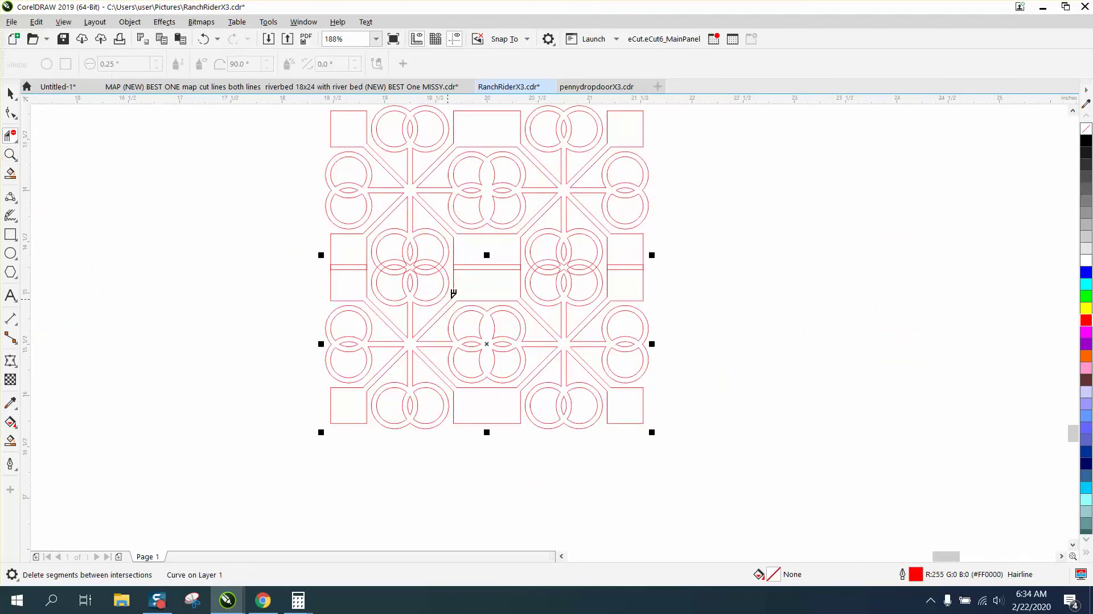
{"action": "left_click", "coordinate": [477, 267]}
{"action": "left_click", "coordinate": [629, 267]}
{"action": "left_click", "coordinate": [347, 265]}
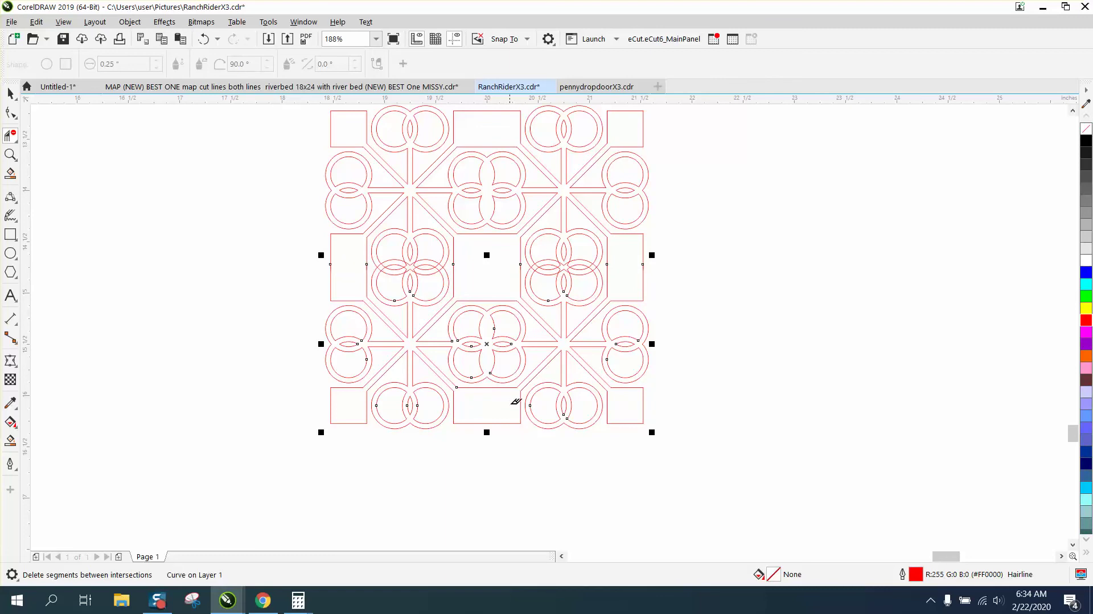
Step: Zoom closer on the centre and trim the short arcs at the central ring crossing
{"action": "left_click", "coordinate": [11, 154]}
{"action": "left_click_drag", "start_coordinate": [360, 236], "coordinate": [709, 347]}
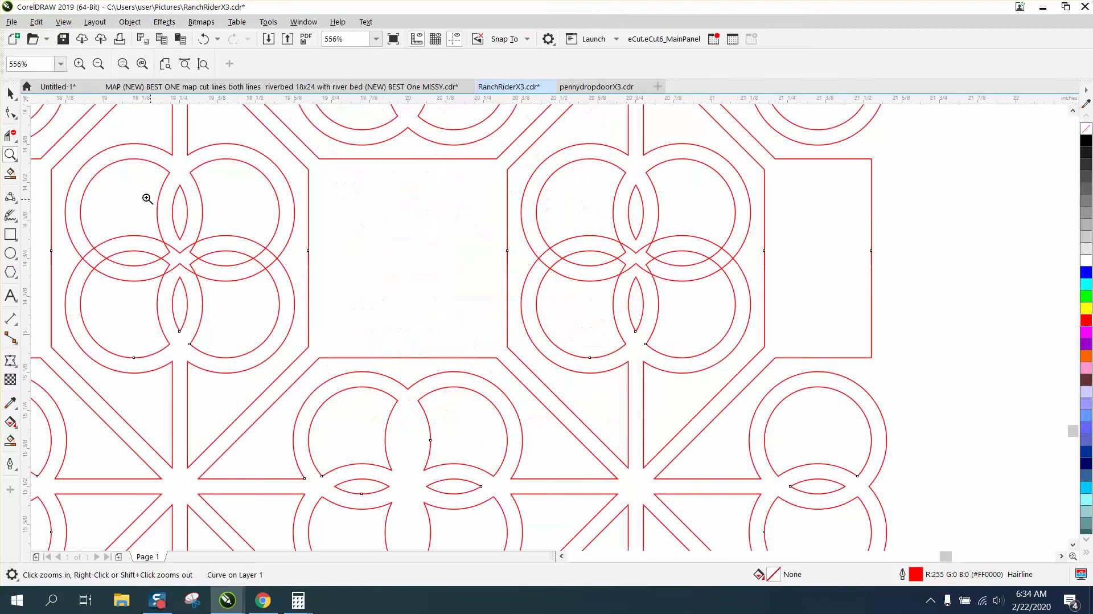
{"action": "left_click", "coordinate": [11, 135]}
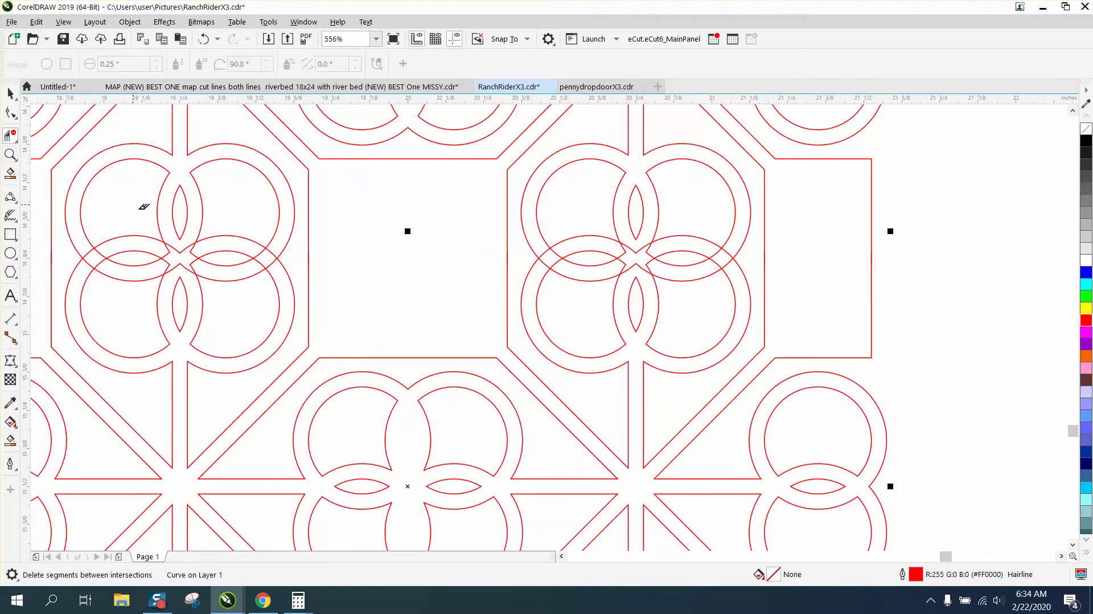
{"action": "left_click", "coordinate": [166, 251]}
{"action": "left_click", "coordinate": [172, 261]}
{"action": "left_click", "coordinate": [197, 255]}
Step: Trim the overlapping ring arcs in the left ring group and at its intersection
{"action": "left_click", "coordinate": [275, 249]}
{"action": "left_click", "coordinate": [264, 259]}
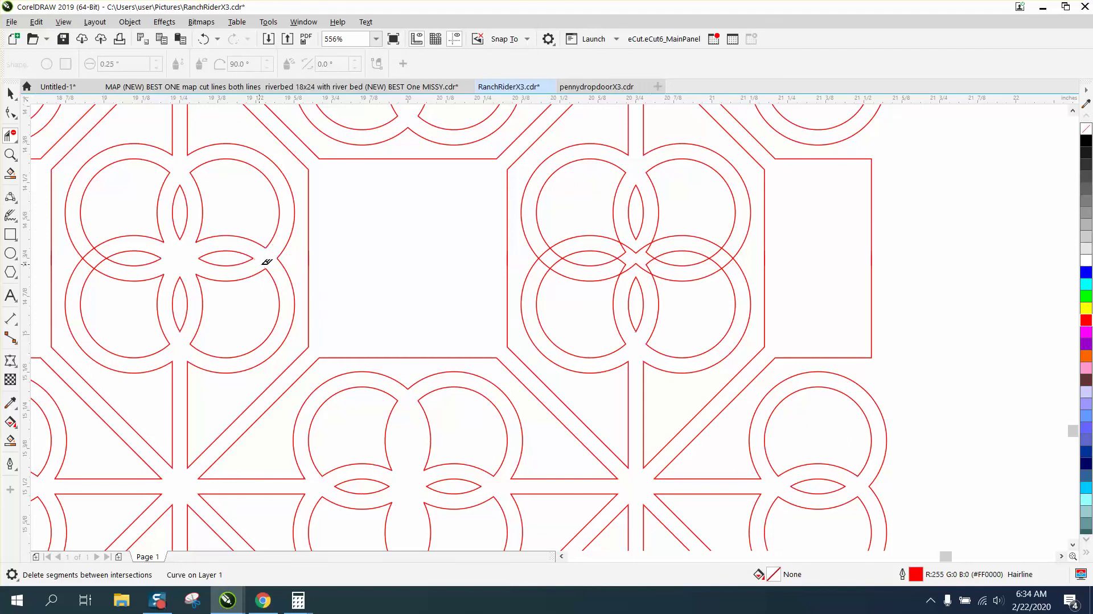
{"action": "left_click", "coordinate": [91, 250]}
{"action": "left_click", "coordinate": [94, 263]}
{"action": "left_click", "coordinate": [89, 262]}
Step: Trim the ring arcs at the right group's left intersection, lens tip and right intersection
{"action": "left_click", "coordinate": [543, 252]}
{"action": "left_click", "coordinate": [543, 263]}
{"action": "left_click", "coordinate": [558, 258]}
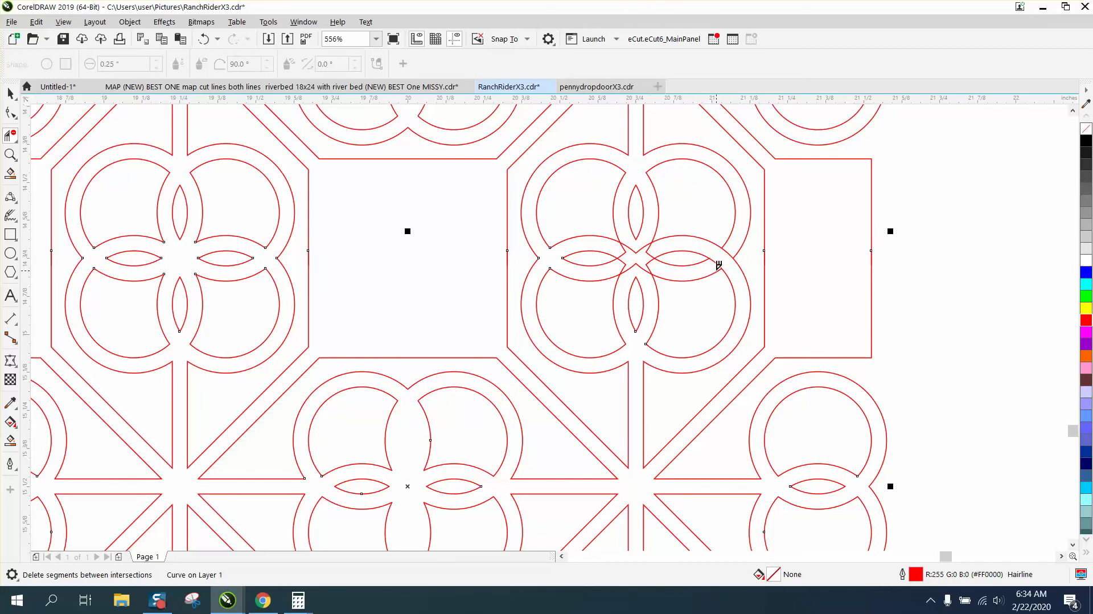
{"action": "left_click", "coordinate": [720, 266]}
{"action": "left_click", "coordinate": [720, 257]}
{"action": "left_click", "coordinate": [727, 249]}
Step: Trim the left, right, upper and lower ring arcs around the centre intersection
{"action": "left_click", "coordinate": [626, 256]}
{"action": "left_click", "coordinate": [631, 263]}
{"action": "left_click", "coordinate": [636, 263]}
{"action": "left_click", "coordinate": [634, 247]}
{"action": "left_click", "coordinate": [653, 256]}
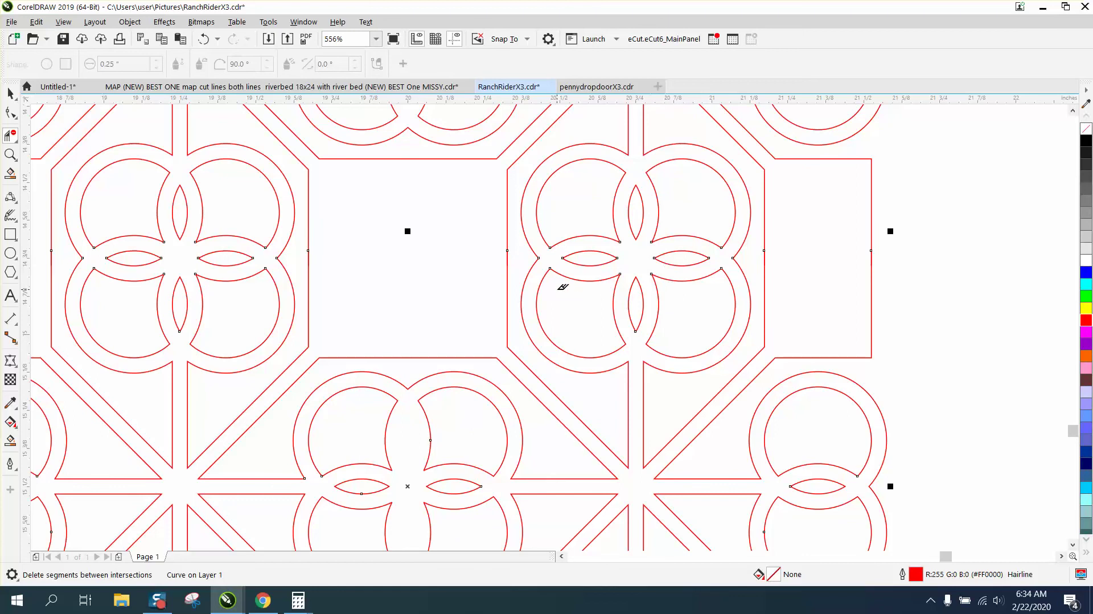
{"action": "scroll", "coordinate": [558, 286], "scroll_direction": "down", "scroll_amount": 2}
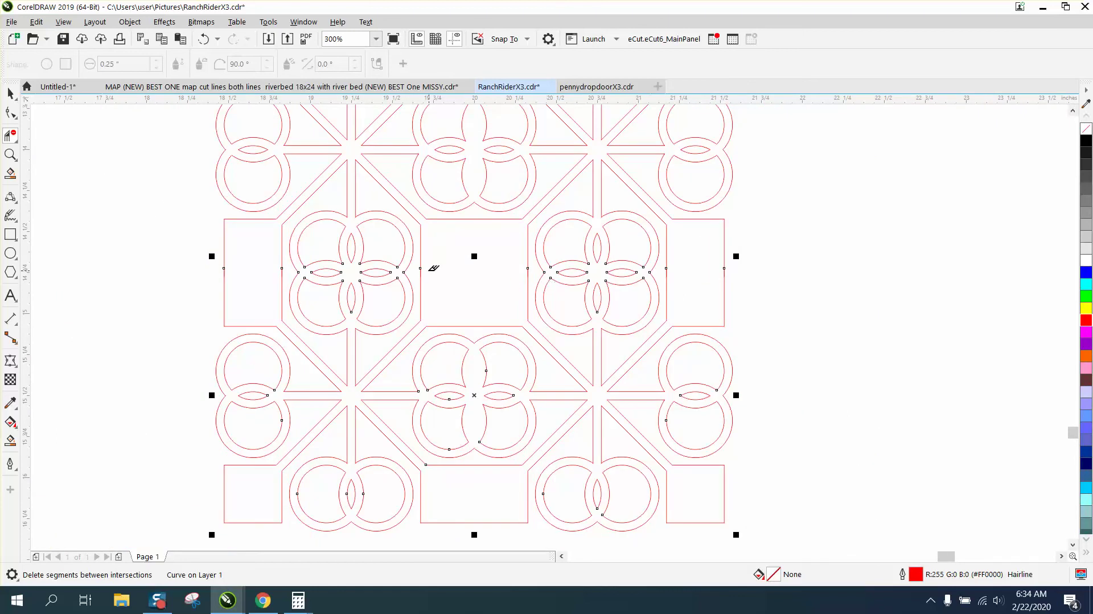
Step: Smart Fill the pattern into one merged black shape and nudge it right of the original
{"action": "scroll", "coordinate": [434, 268], "scroll_direction": "down", "scroll_amount": 2}
{"action": "left_click", "coordinate": [10, 92]}
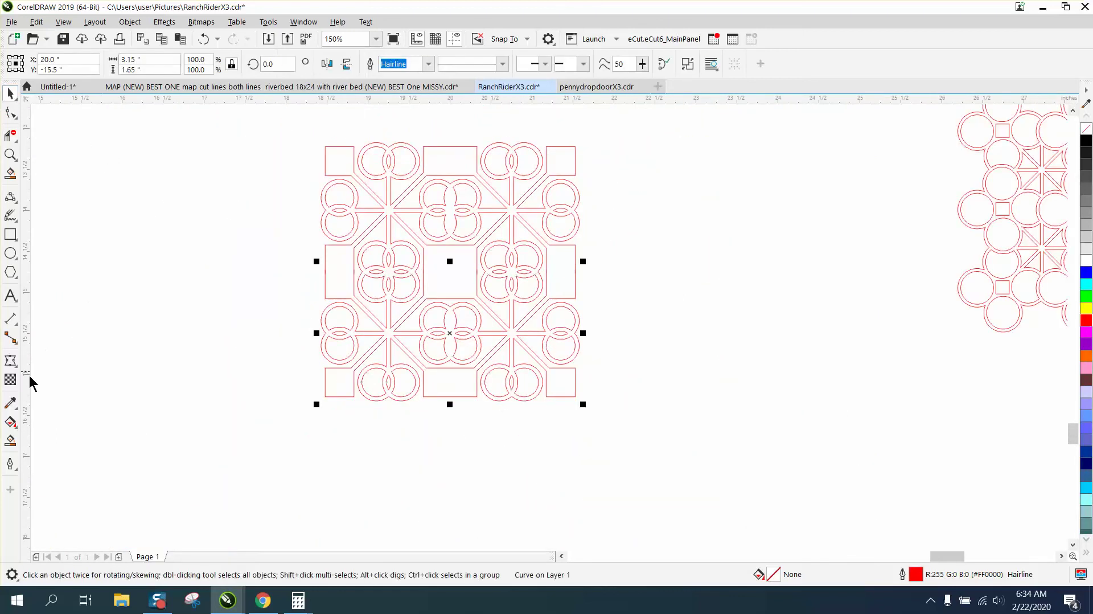
{"action": "left_click", "coordinate": [10, 422]}
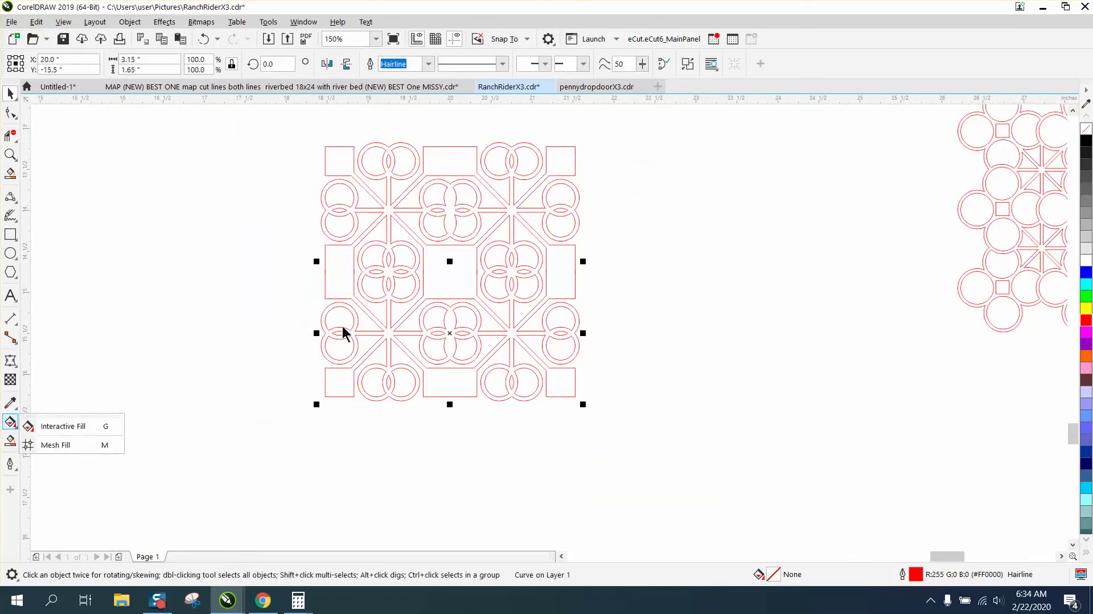
{"action": "left_click", "coordinate": [11, 463]}
{"action": "left_click", "coordinate": [10, 440]}
{"action": "left_click", "coordinate": [343, 267]}
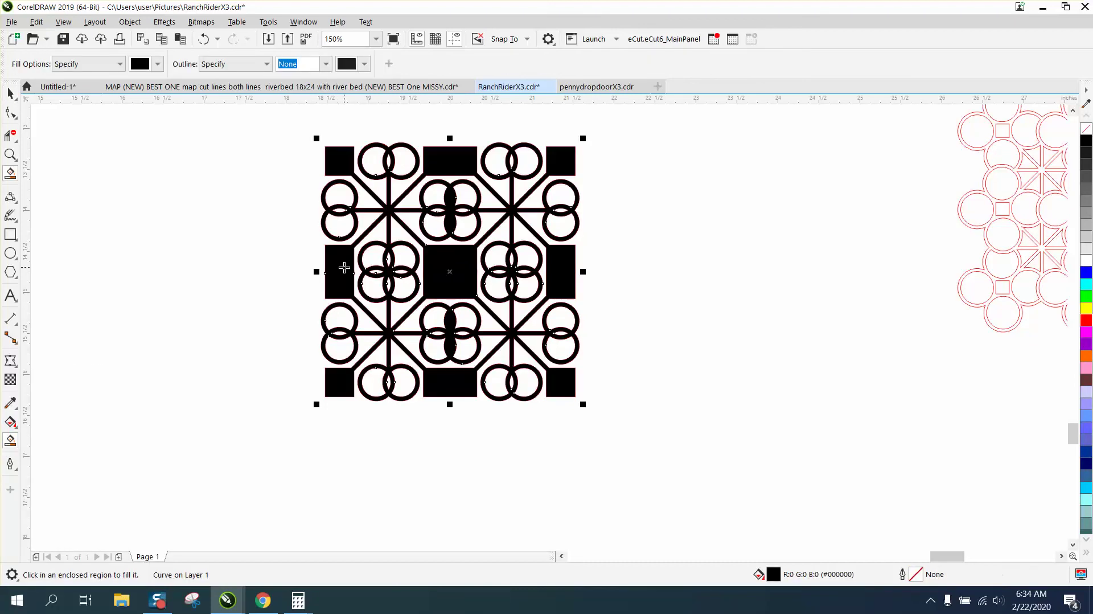
{"action": "key", "text": "Right"}
{"action": "key", "text": "Right"}
{"action": "key", "text": "Right"}
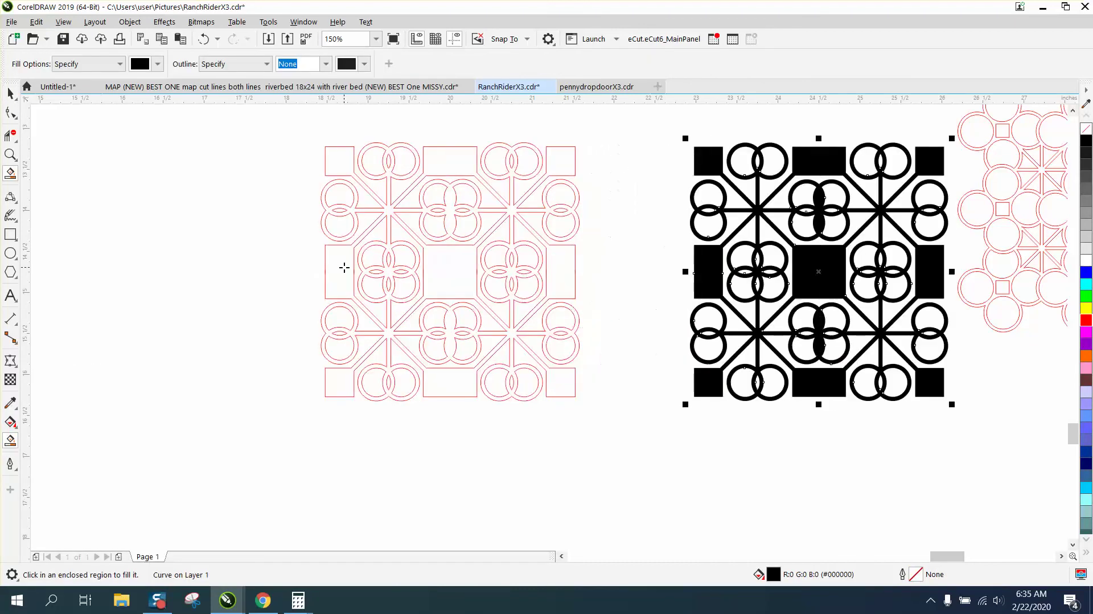
Step: Delete the red original pattern and move the merged shape back to X 20"
{"action": "left_click", "coordinate": [11, 92]}
{"action": "left_click_drag", "start_coordinate": [306, 130], "coordinate": [452, 286]}
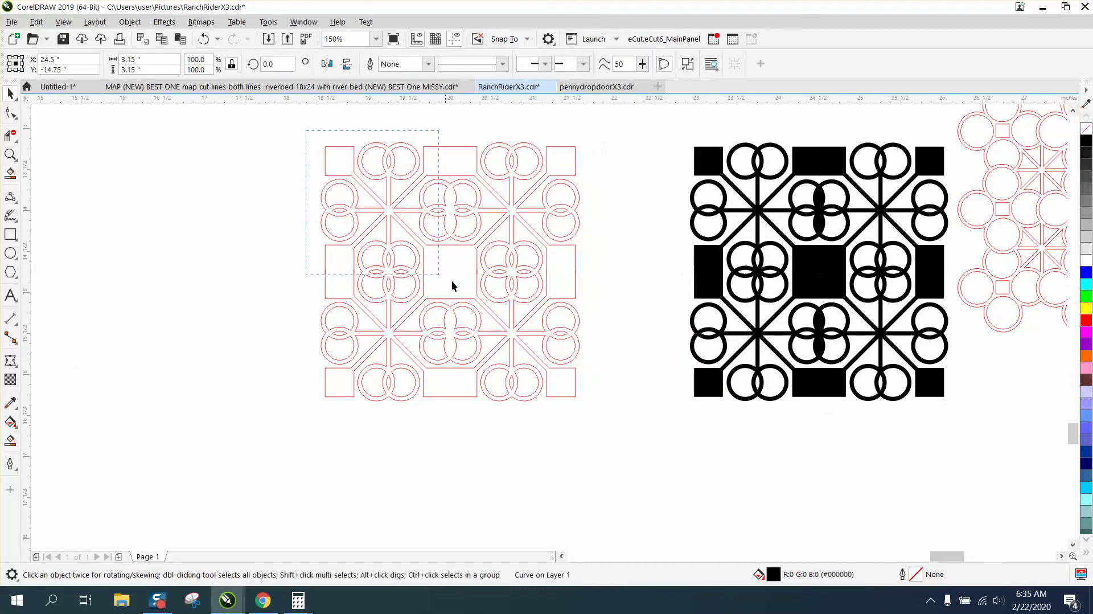
{"action": "left_click_drag", "start_coordinate": [632, 408], "coordinate": [633, 407]}
{"action": "key", "text": "Delete"}
{"action": "left_click", "coordinate": [819, 277]}
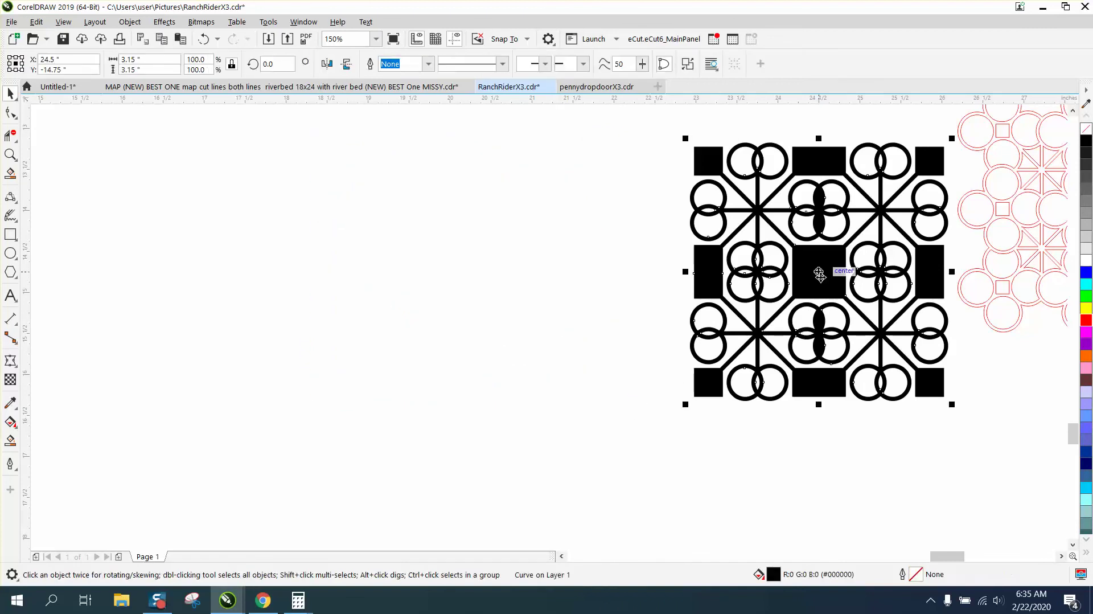
{"action": "key", "text": "Left"}
{"action": "key", "text": "Left"}
{"action": "key", "text": "Left"}
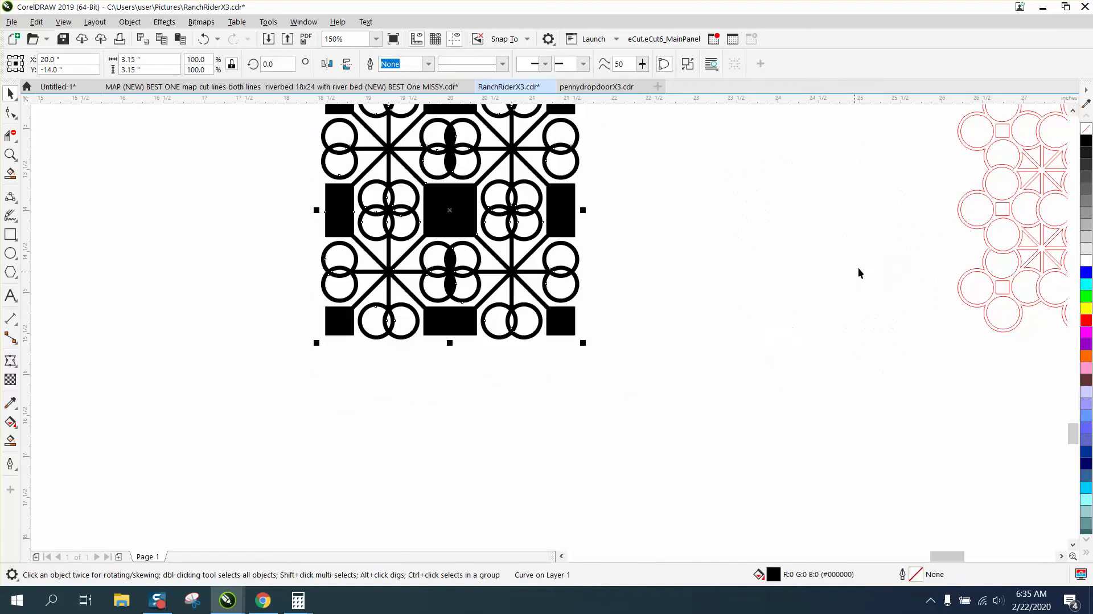
Step: Remove the merged shape's fill and give it a red hairline outline
{"action": "left_click", "coordinate": [1086, 129]}
{"action": "right_click", "coordinate": [1086, 319]}
{"action": "scroll", "coordinate": [665, 327], "scroll_direction": "down", "scroll_amount": 2}
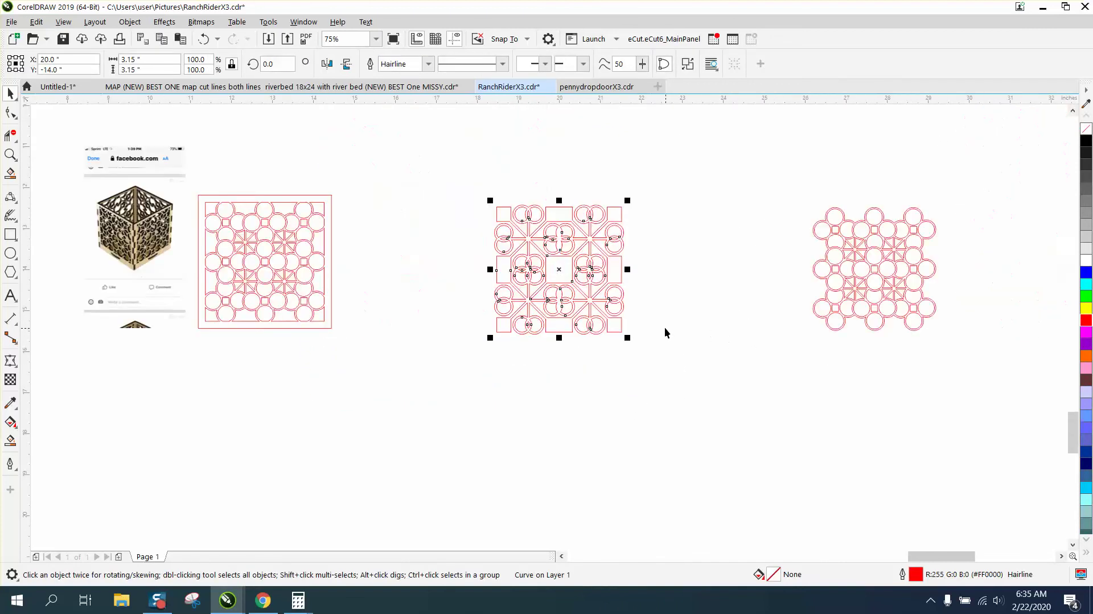
Step: Draw a 3.25-inch square frame and centre it on the pattern
{"action": "left_click", "coordinate": [11, 234]}
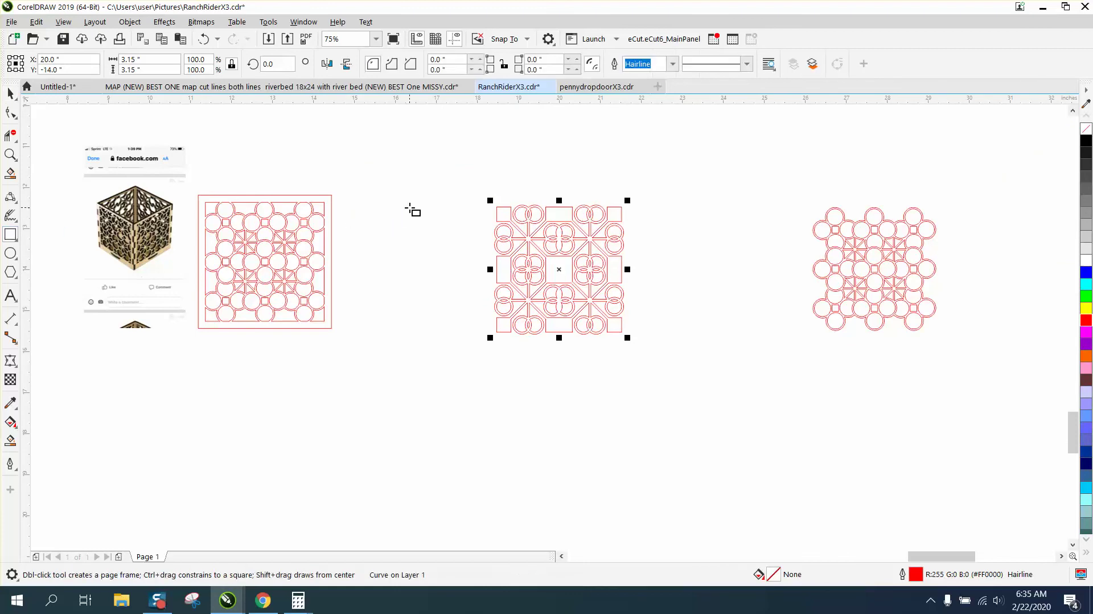
{"action": "left_click_drag", "start_coordinate": [411, 208], "coordinate": [437, 347]}
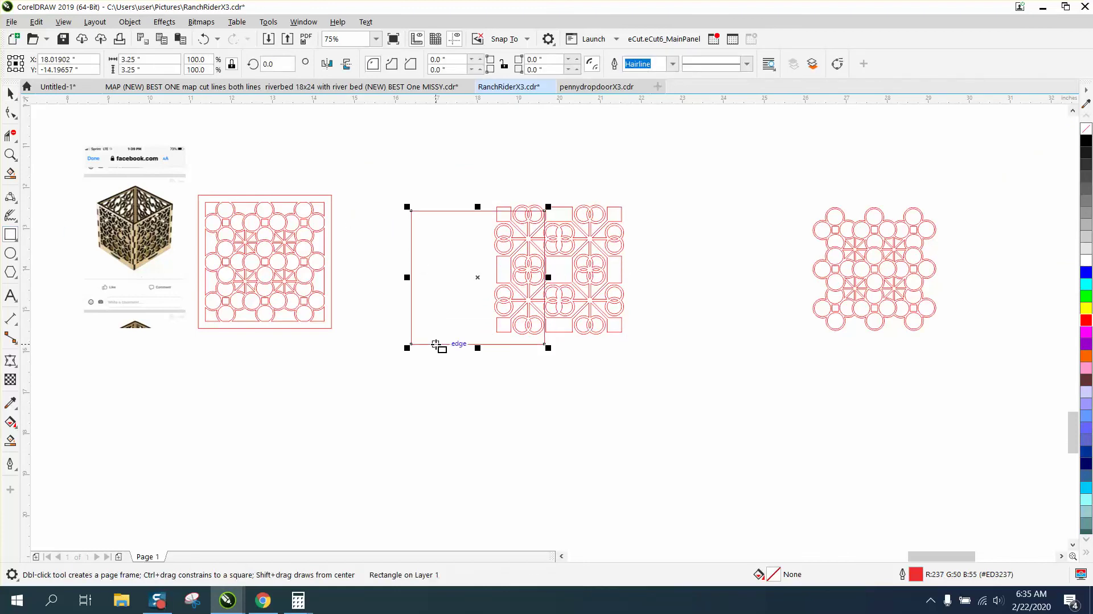
{"action": "key", "text": "p"}
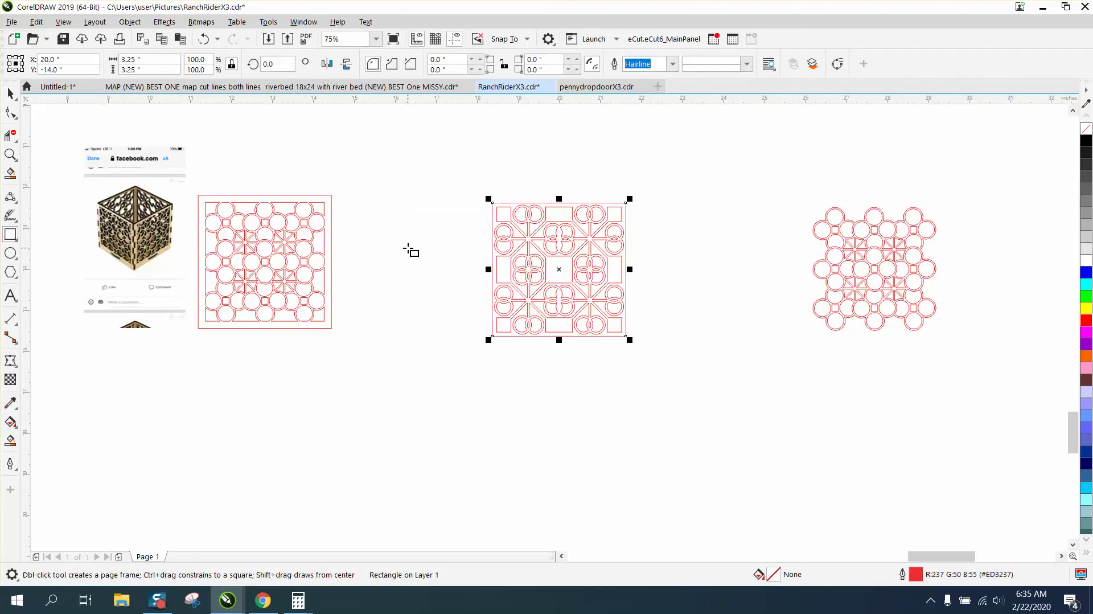
{"action": "left_click", "coordinate": [11, 154]}
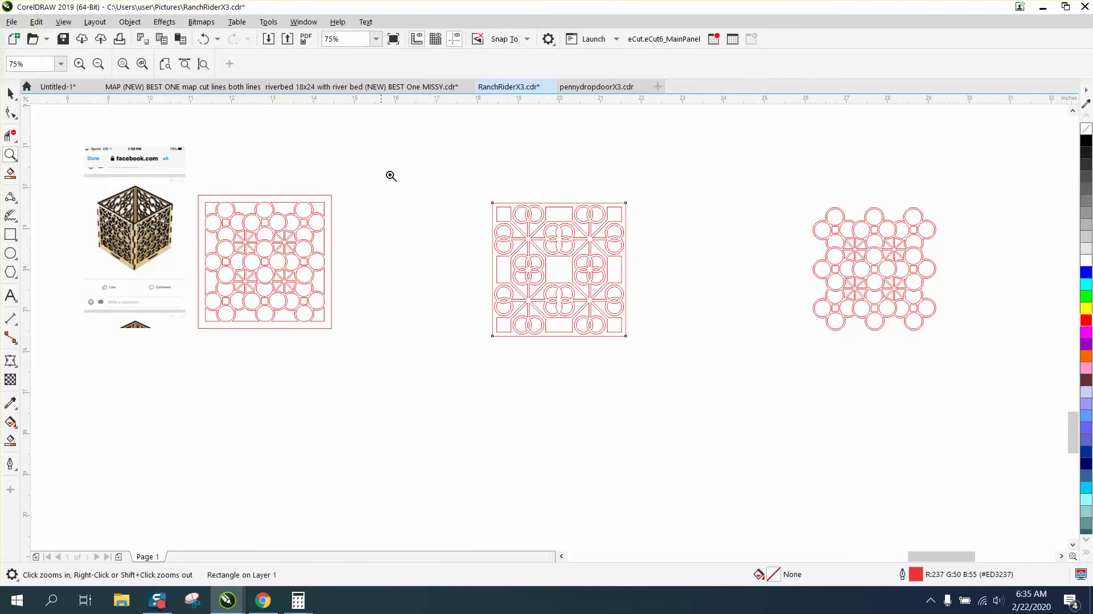
{"action": "left_click_drag", "start_coordinate": [480, 218], "coordinate": [725, 381]}
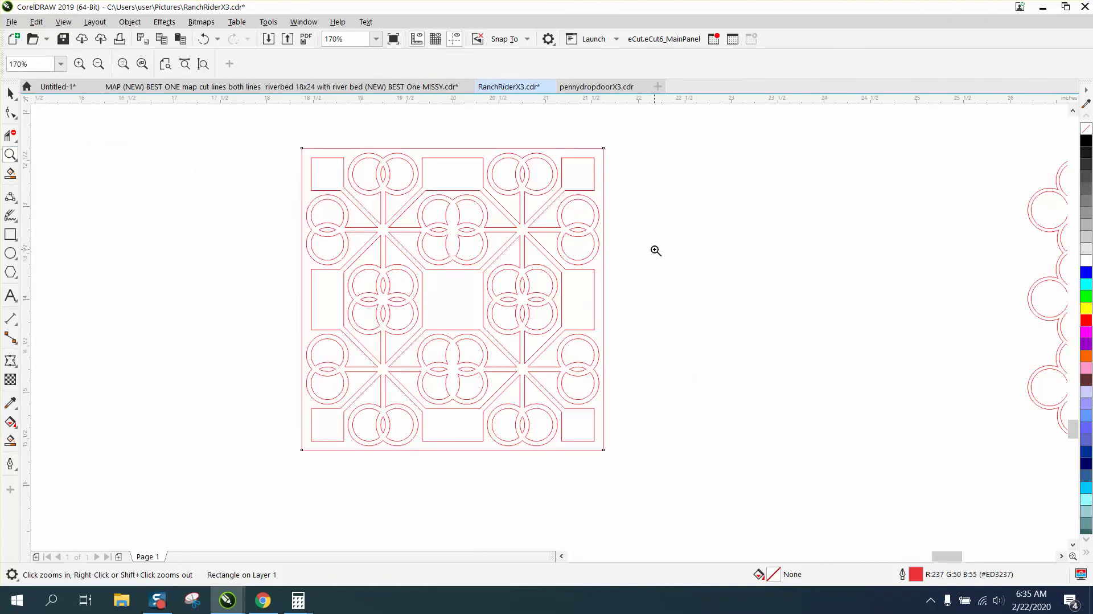
Step: Try Smart Fill on the regions inside the frame, then undo both black fills
{"action": "left_click", "coordinate": [10, 439]}
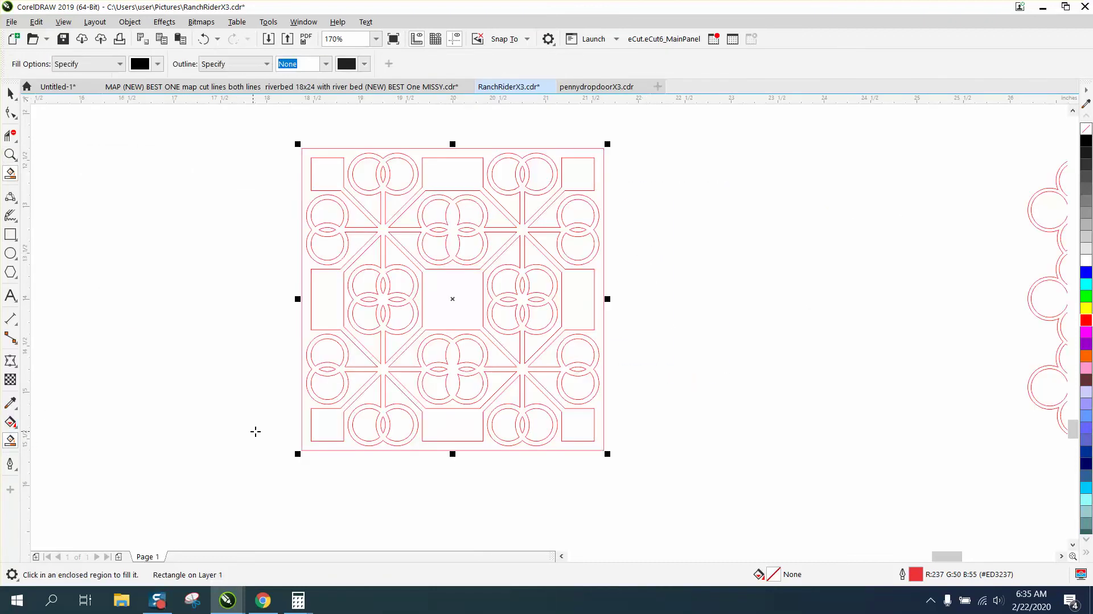
{"action": "left_click", "coordinate": [306, 407]}
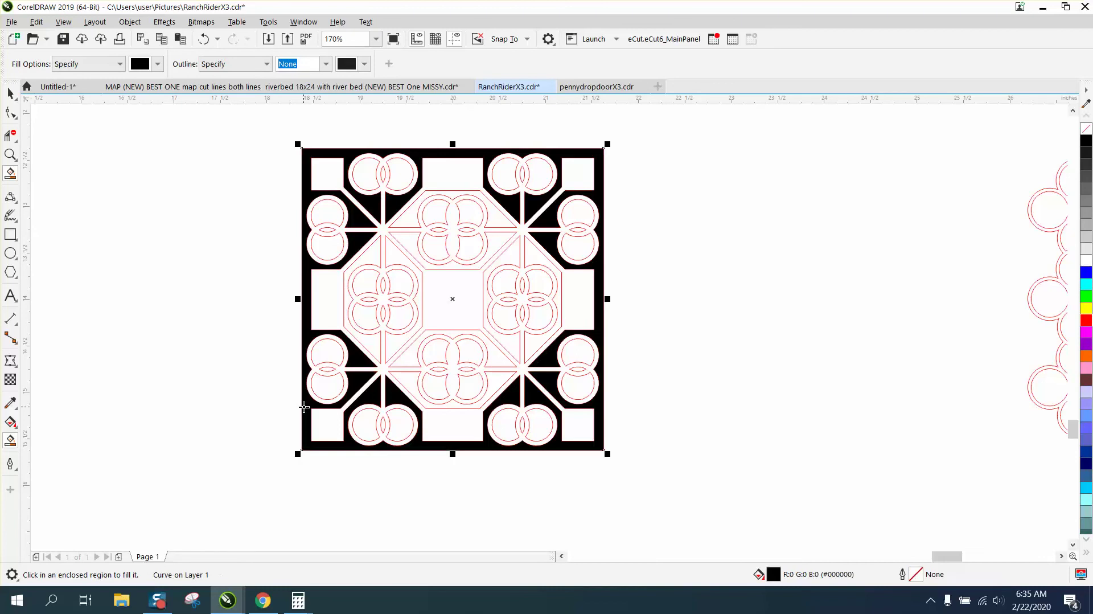
{"action": "left_click", "coordinate": [203, 38]}
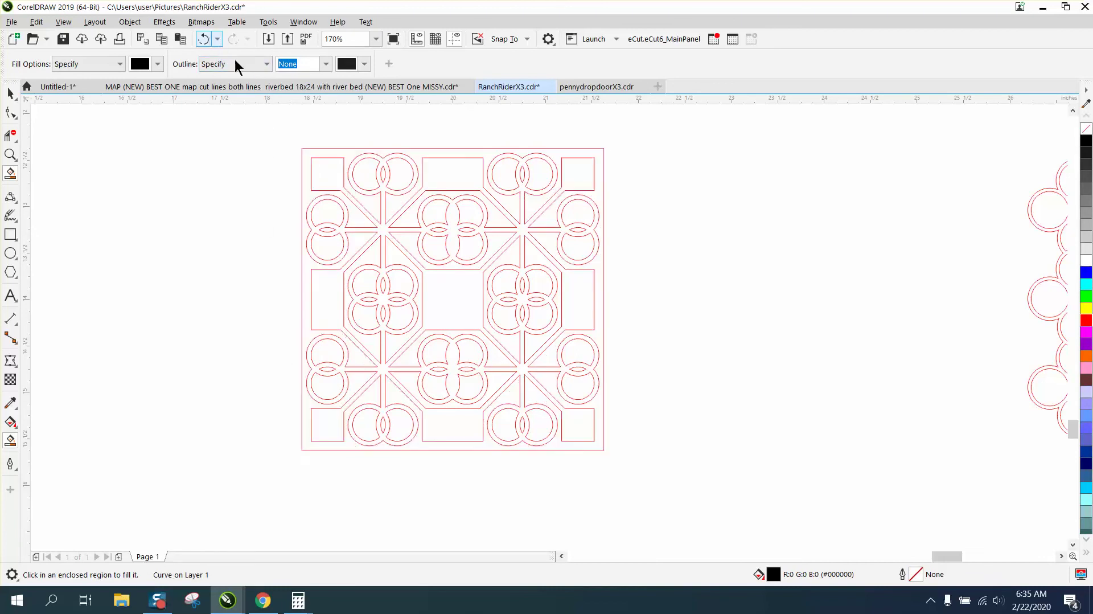
{"action": "left_click", "coordinate": [384, 228]}
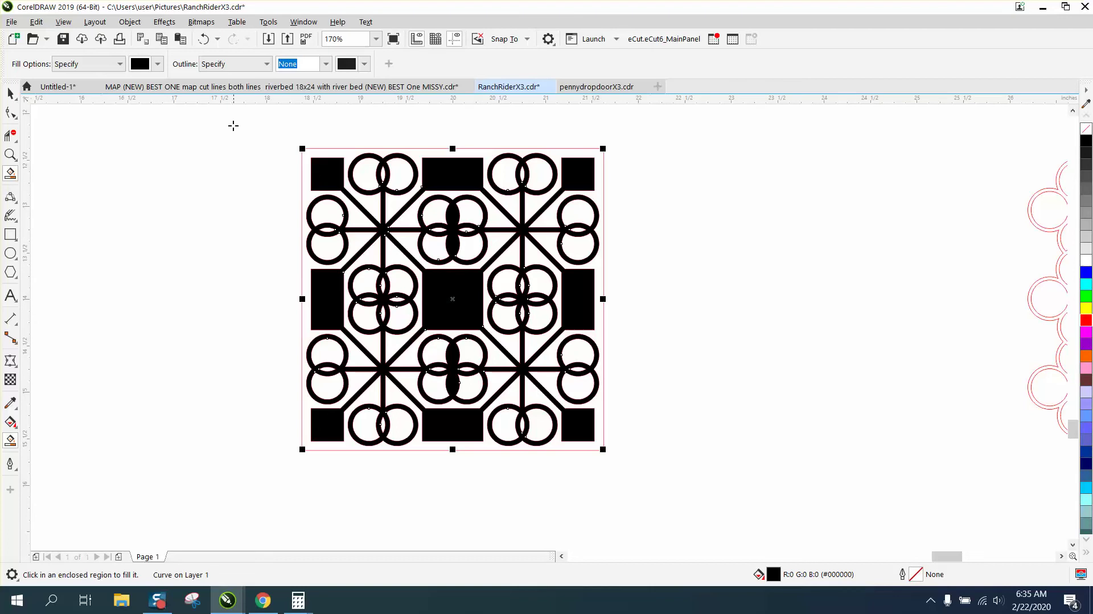
{"action": "left_click", "coordinate": [203, 38]}
{"action": "left_click", "coordinate": [11, 93]}
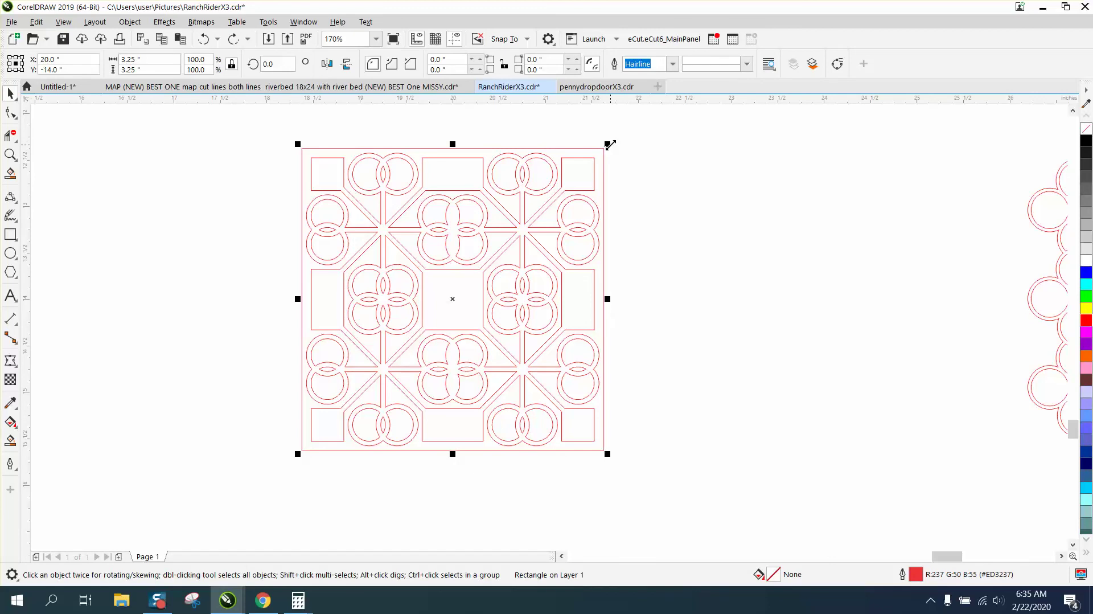
Step: Shrink the frame to about 2.95 inches and trim the pattern to it with Front minus back
{"action": "left_click_drag", "start_coordinate": [609, 145], "coordinate": [605, 155]}
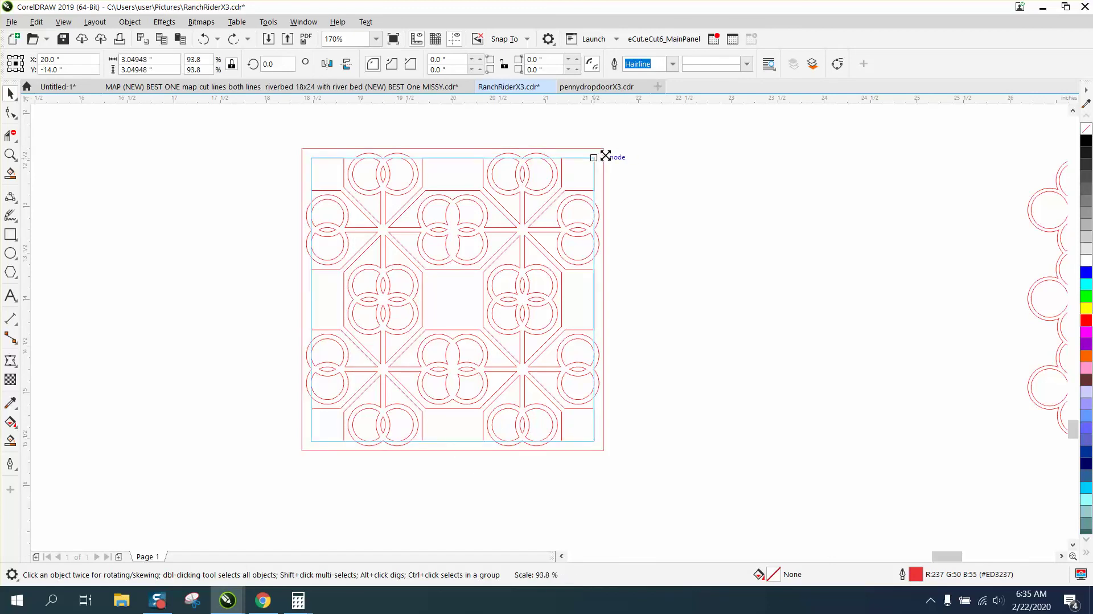
{"action": "left_click_drag", "start_coordinate": [603, 158], "coordinate": [599, 158]}
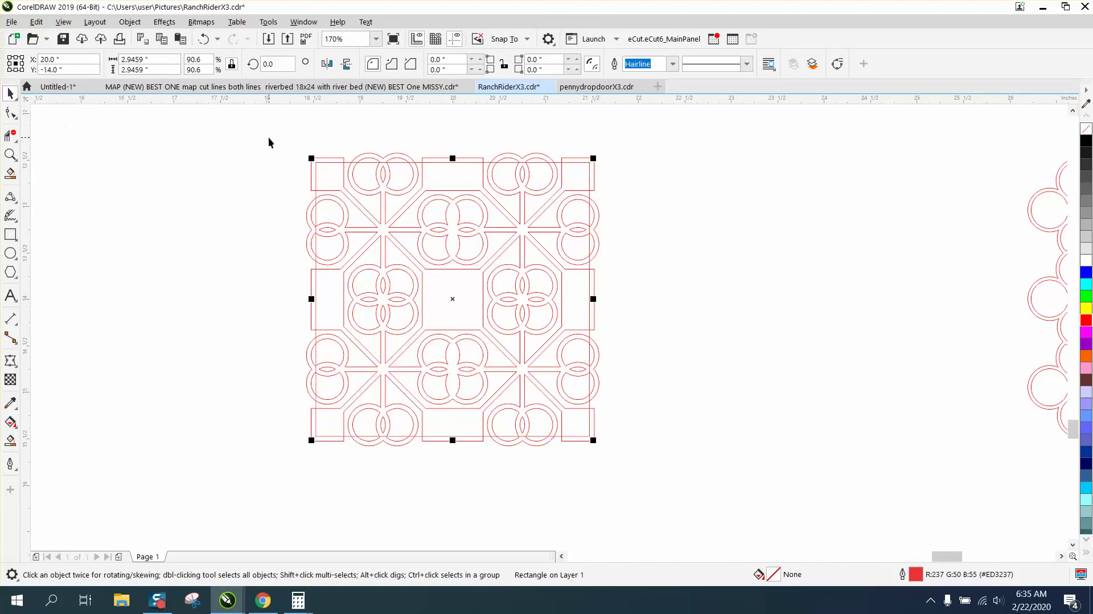
{"action": "left_click_drag", "start_coordinate": [272, 142], "coordinate": [713, 462]}
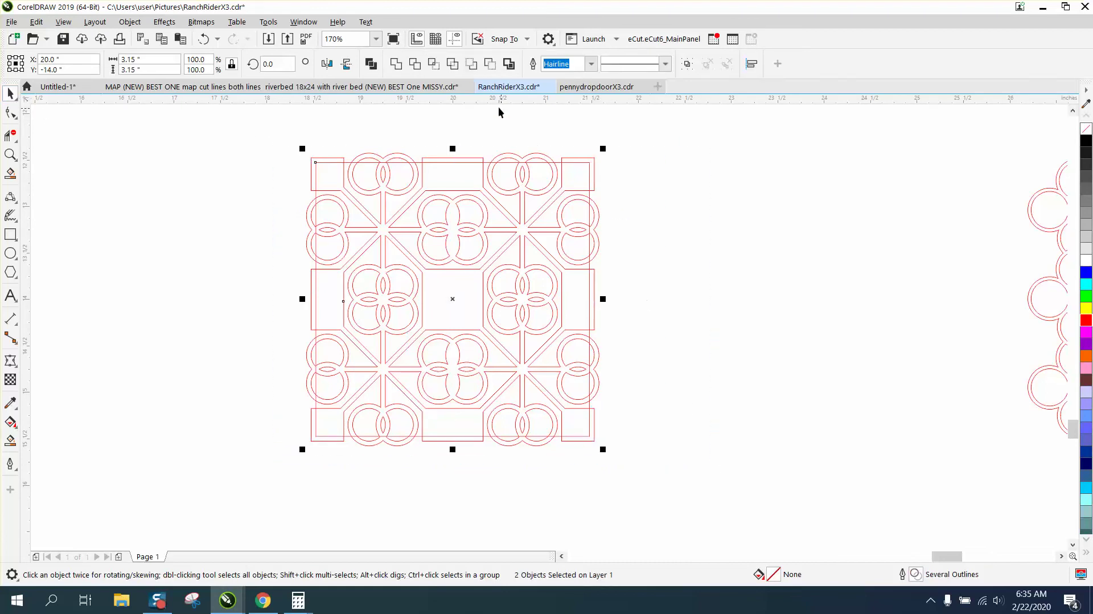
{"action": "left_click", "coordinate": [473, 63]}
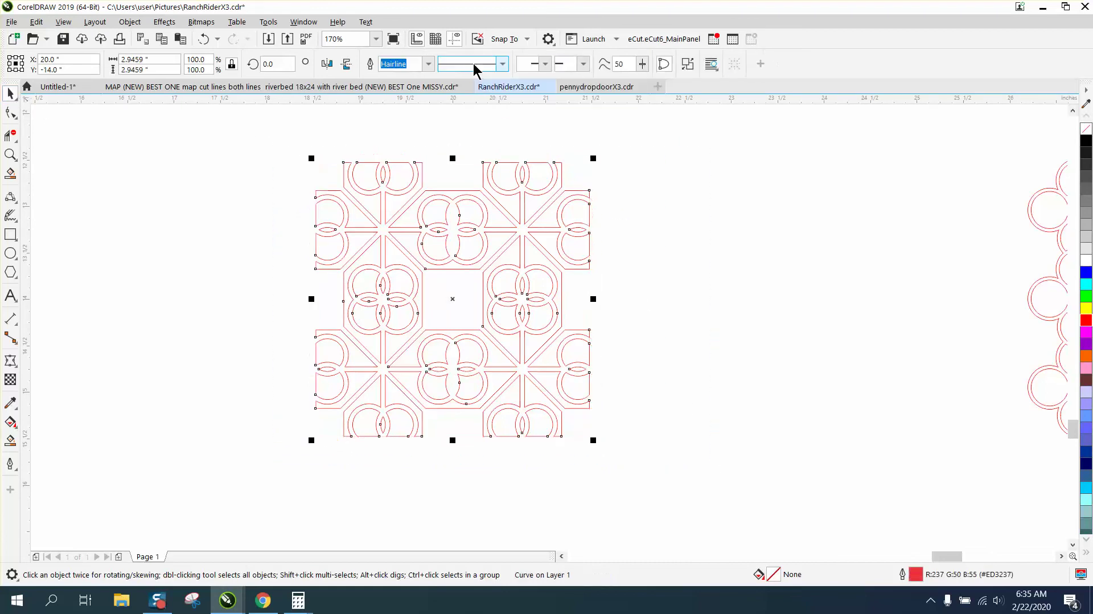
{"action": "left_click", "coordinate": [597, 184]}
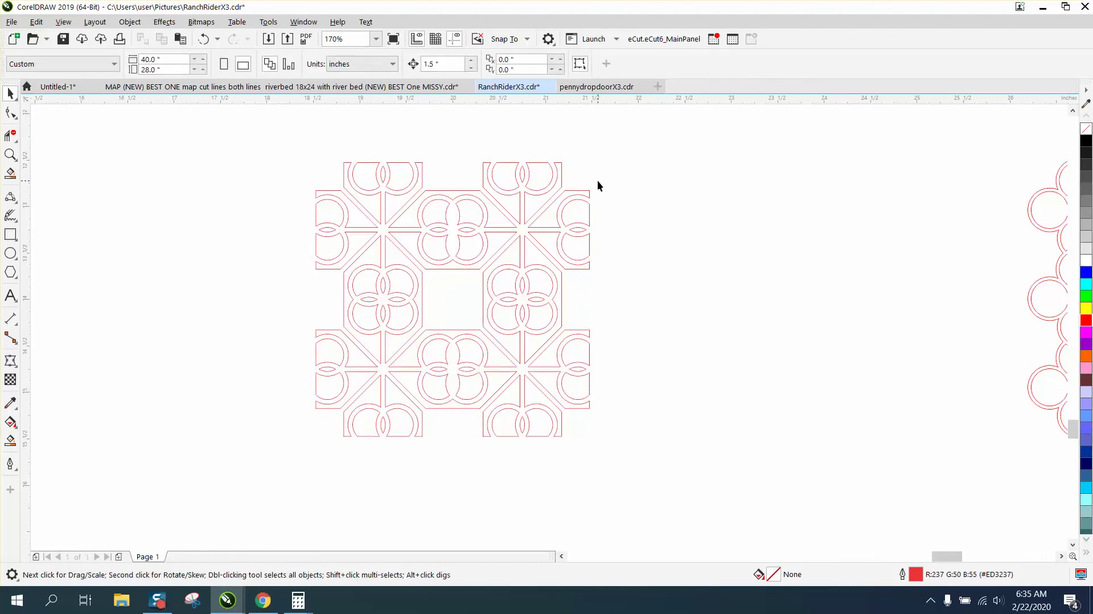
Step: Scale the trimmed pattern curve to a width of 3.0 inches
{"action": "left_click", "coordinate": [11, 233]}
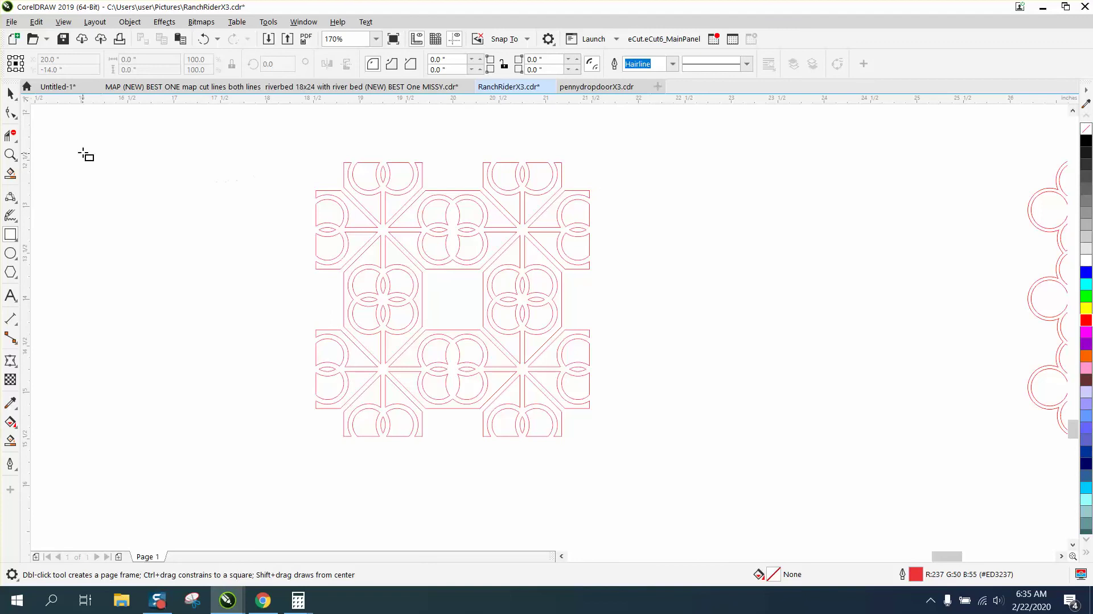
{"action": "left_click", "coordinate": [10, 92]}
{"action": "left_click", "coordinate": [391, 173]}
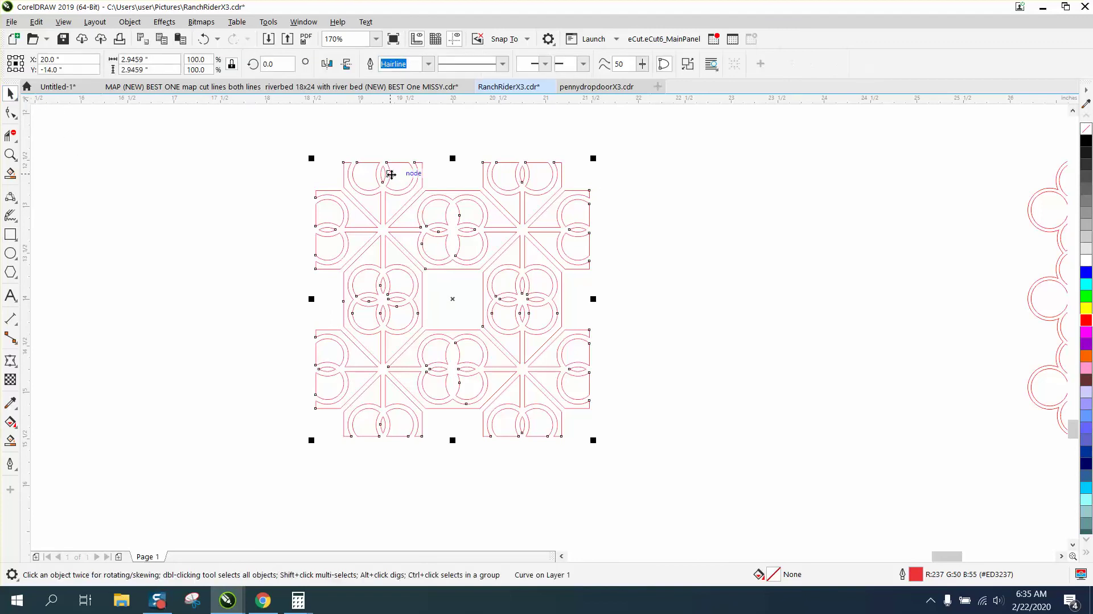
{"action": "left_click", "coordinate": [162, 61]}
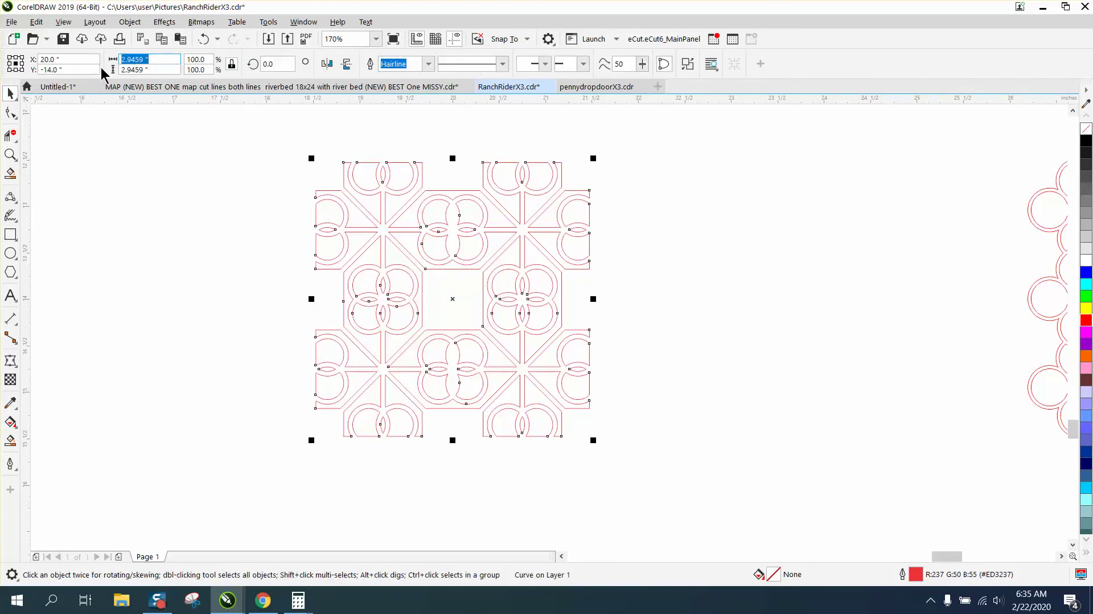
{"action": "type", "text": "3"}
{"action": "key", "text": "Return"}
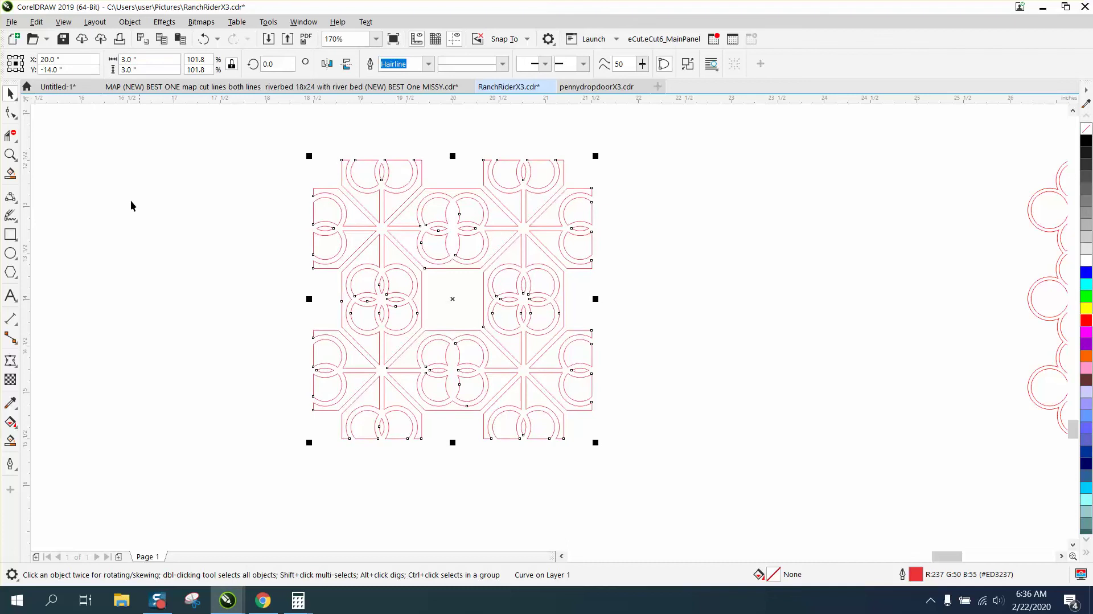
Step: Draw a new 3.25-inch square and position it at X 20, Y -14 around the pattern
{"action": "left_click", "coordinate": [18, 237]}
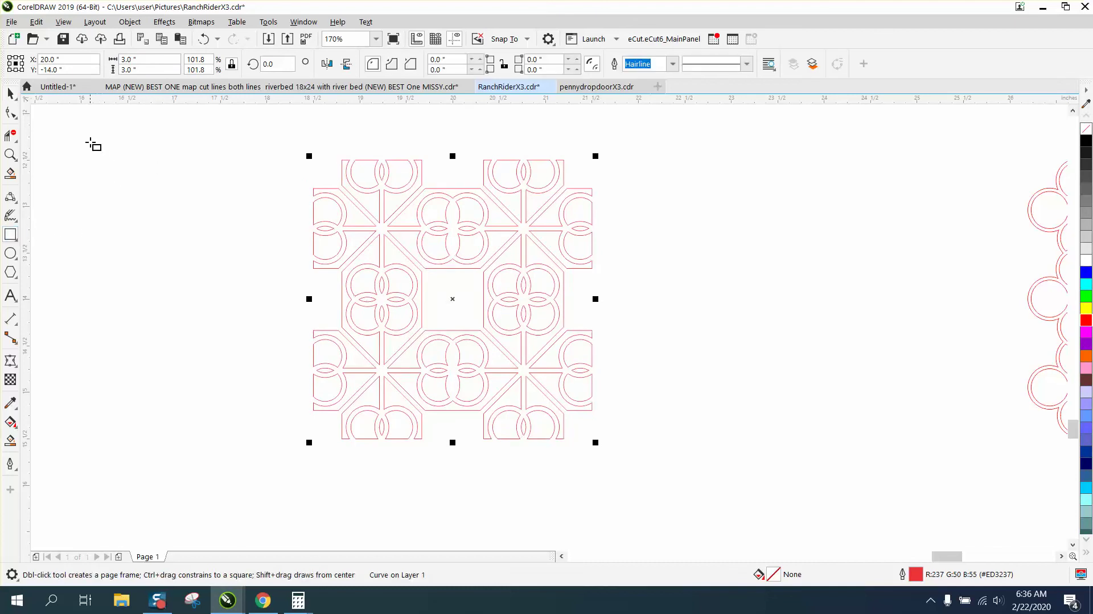
{"action": "left_click_drag", "start_coordinate": [90, 150], "coordinate": [227, 286]}
{"action": "left_click_drag", "start_coordinate": [114, 289], "coordinate": [324, 361]}
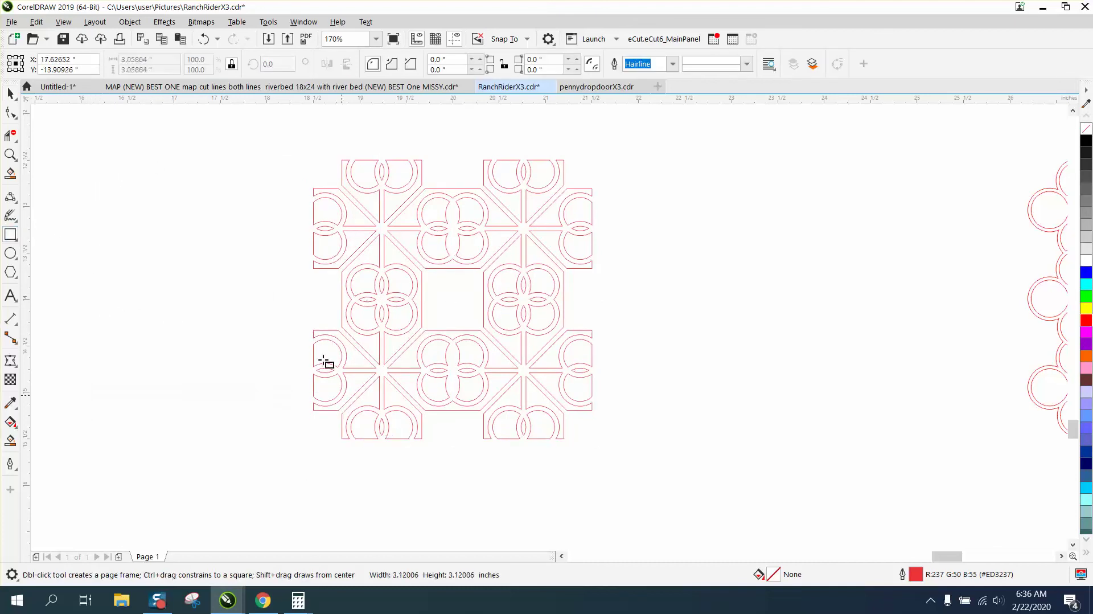
{"action": "left_click", "coordinate": [147, 59]}
{"action": "type", "text": "."}
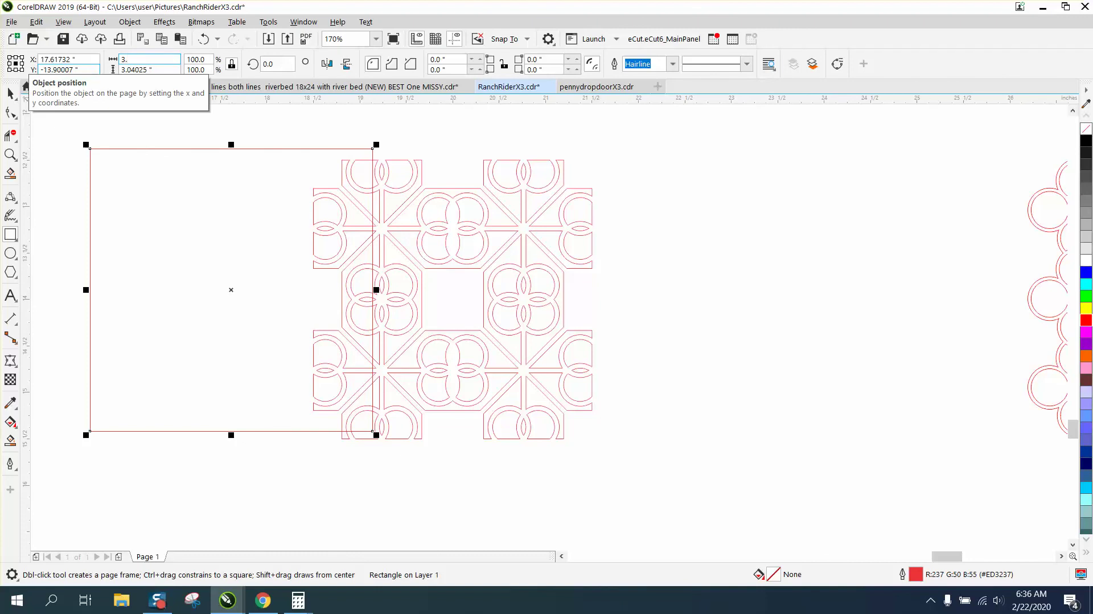
{"action": "type", "text": "25"}
{"action": "key", "text": "Return"}
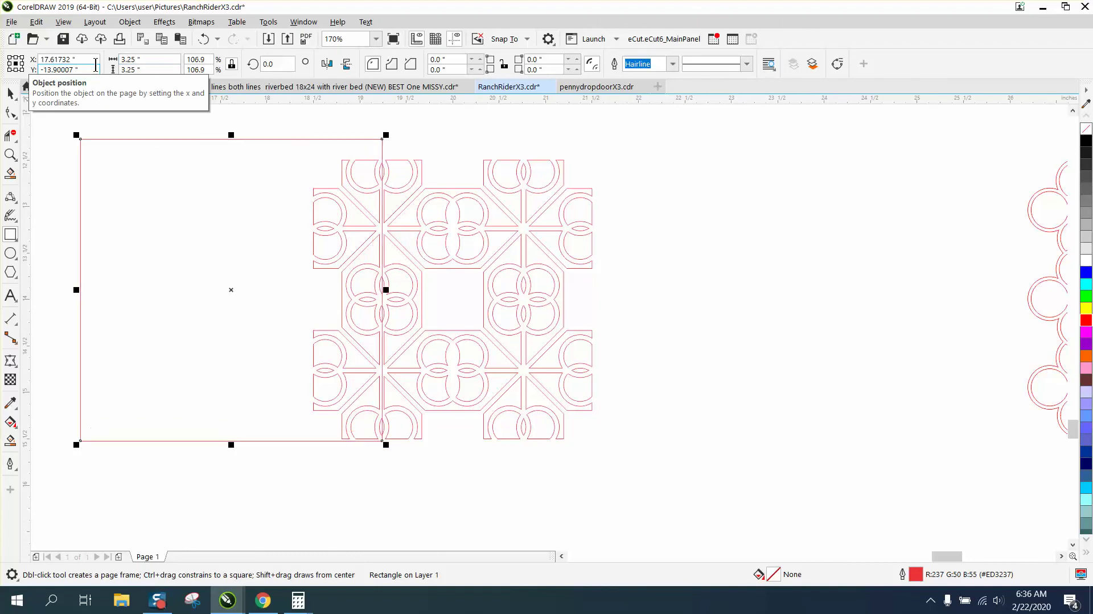
{"action": "type", "text": "20"}
{"action": "key", "text": "Tab"}
{"action": "type", "text": "-14"}
{"action": "key", "text": "Return"}
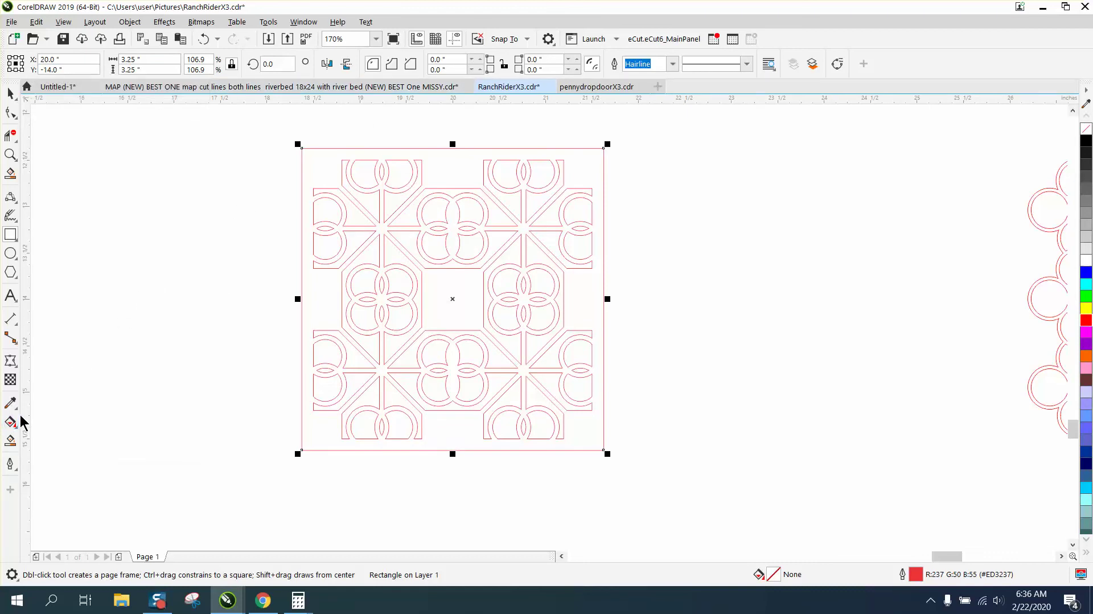
Step: Smart Fill the area between frame and pattern, then set the new shape's fill to None
{"action": "left_click", "coordinate": [11, 439]}
{"action": "left_click", "coordinate": [317, 299]}
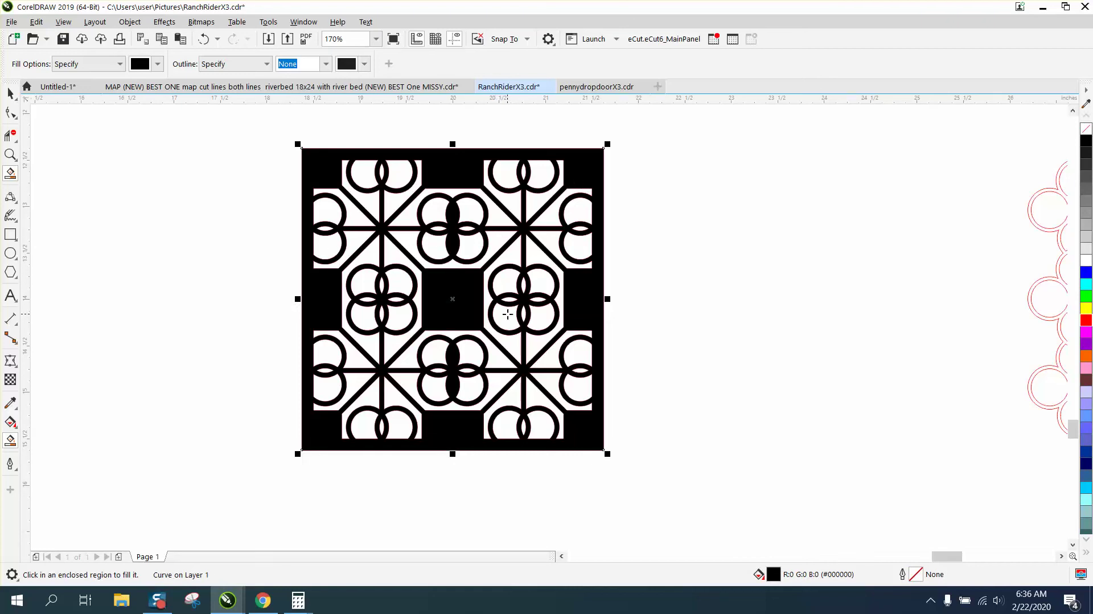
{"action": "left_click", "coordinate": [10, 93]}
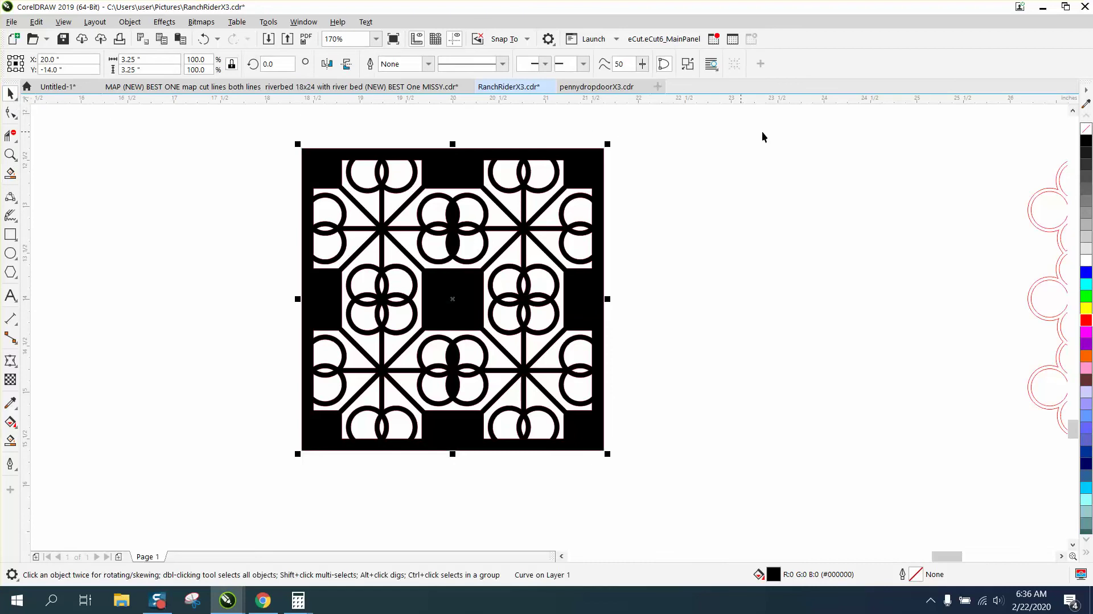
{"action": "left_click", "coordinate": [1085, 128]}
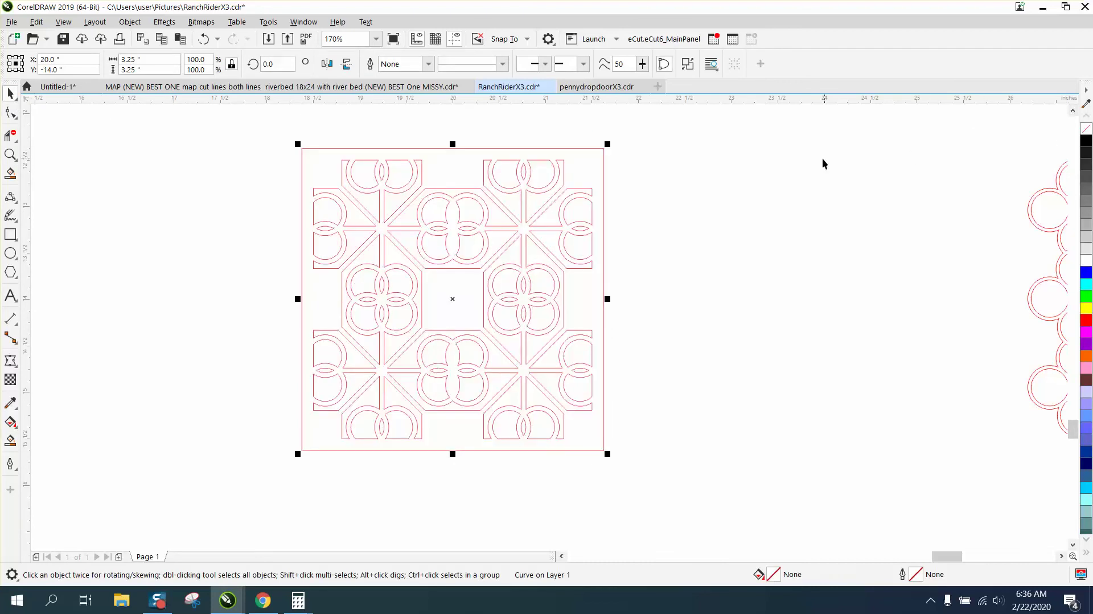
Step: Shift the invisible smart-fill shape to the right of the tile
{"action": "left_click", "coordinate": [656, 248]}
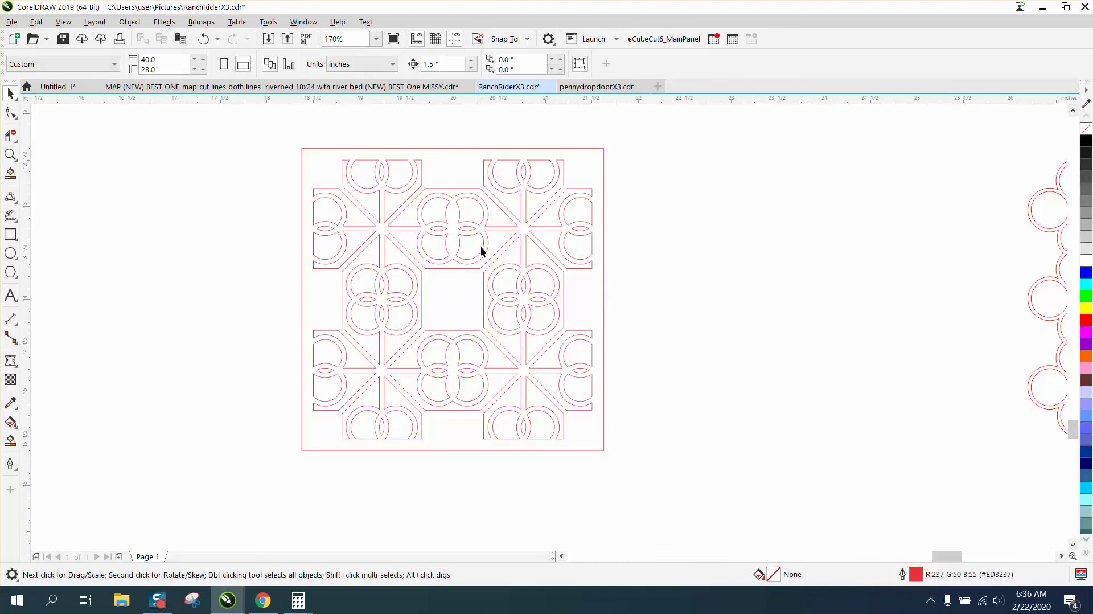
{"action": "left_click", "coordinate": [492, 257]}
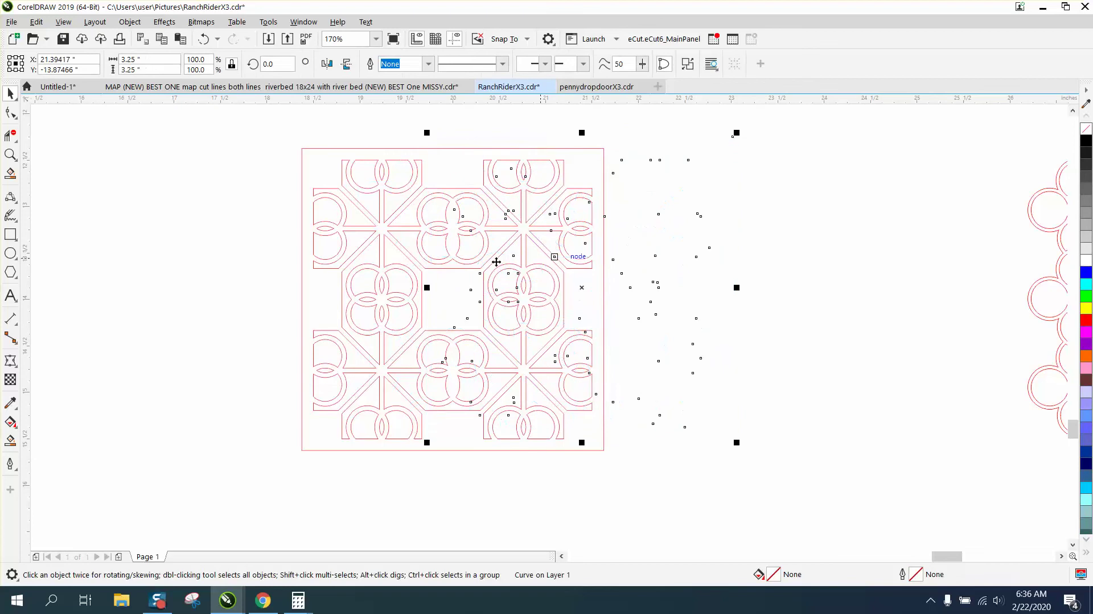
{"action": "scroll", "coordinate": [497, 261], "scroll_direction": "down", "scroll_amount": 5}
Step: Zoom in on the reference cube photo, zoom back out, and deselect everything
{"action": "left_click", "coordinate": [10, 154]}
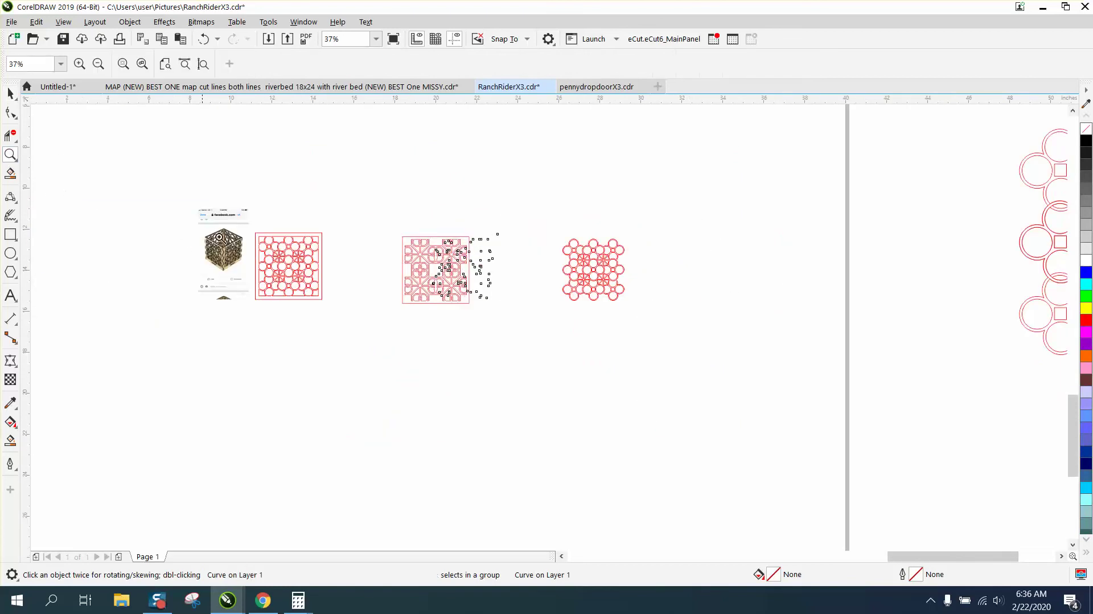
{"action": "left_click_drag", "start_coordinate": [200, 224], "coordinate": [307, 287]}
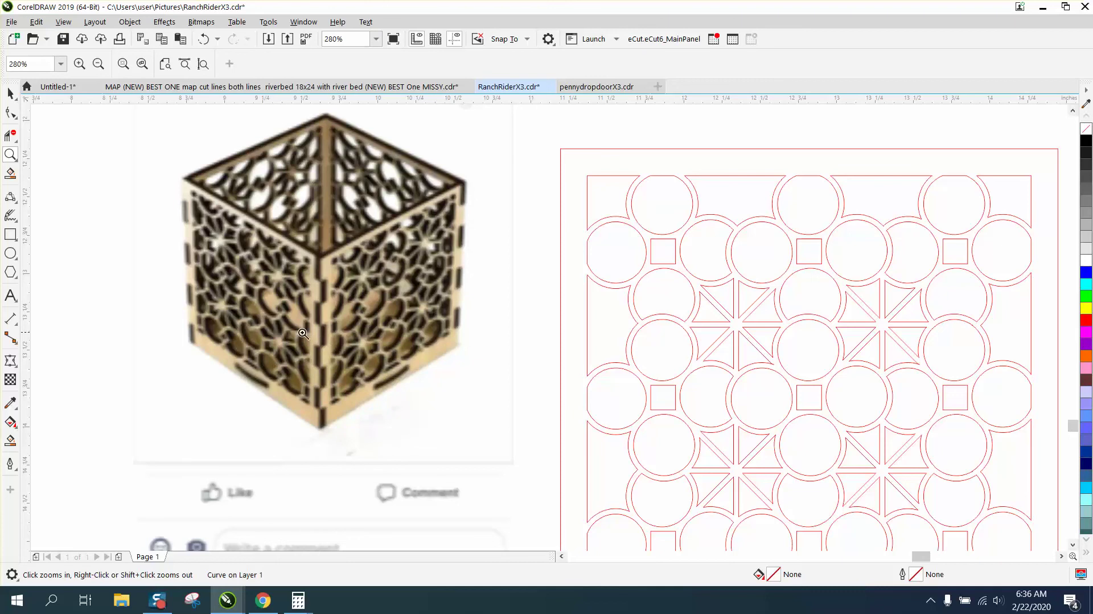
{"action": "scroll", "coordinate": [302, 330], "scroll_direction": "down", "scroll_amount": 2}
{"action": "scroll", "coordinate": [299, 323], "scroll_direction": "down", "scroll_amount": 2}
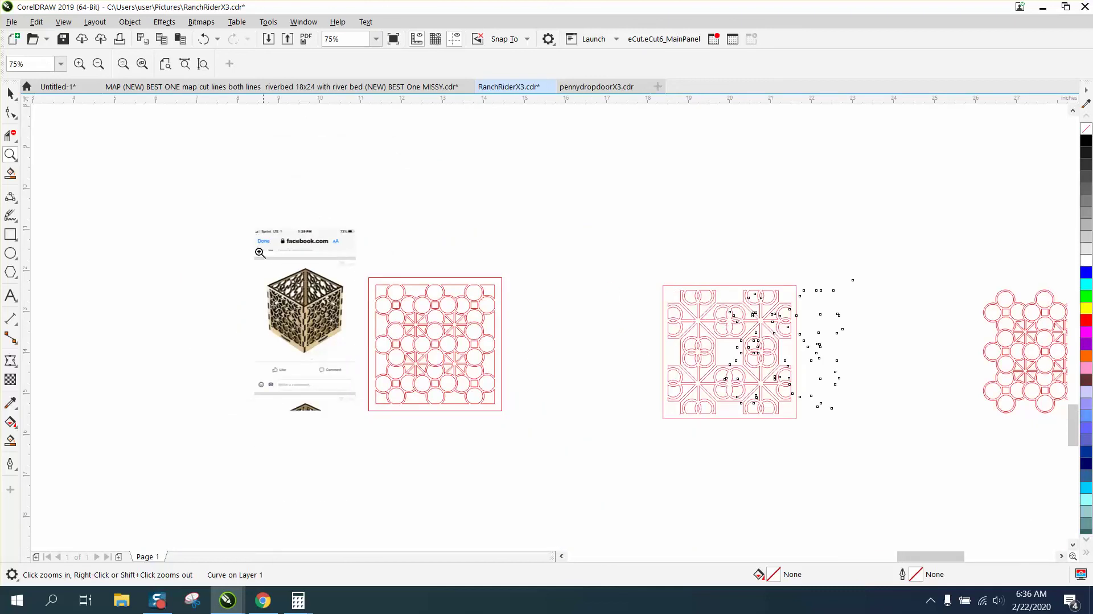
{"action": "left_click", "coordinate": [12, 93]}
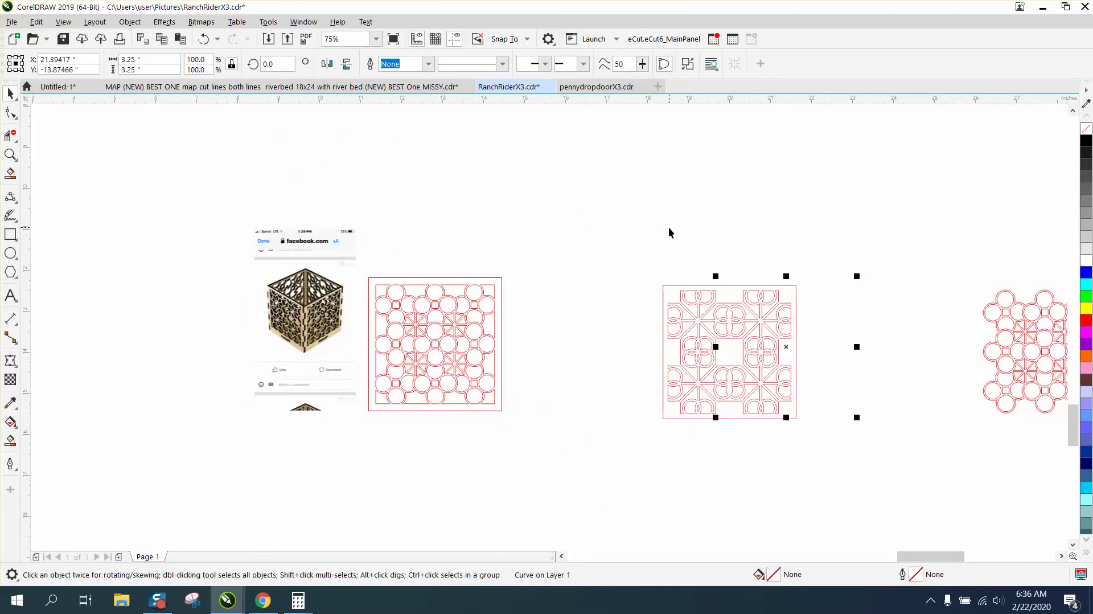
{"action": "left_click", "coordinate": [712, 239]}
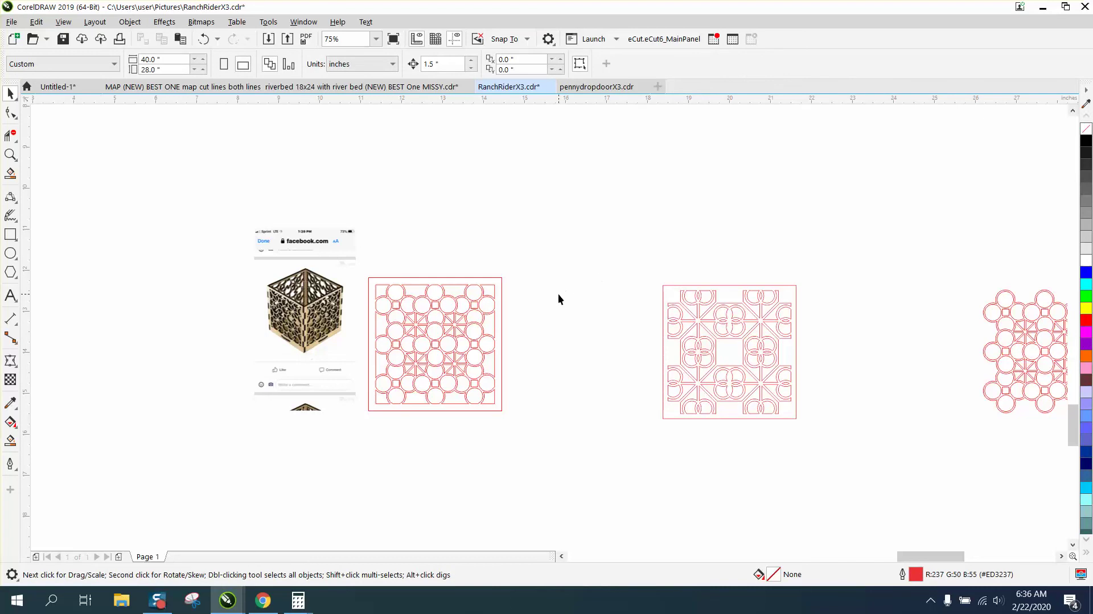